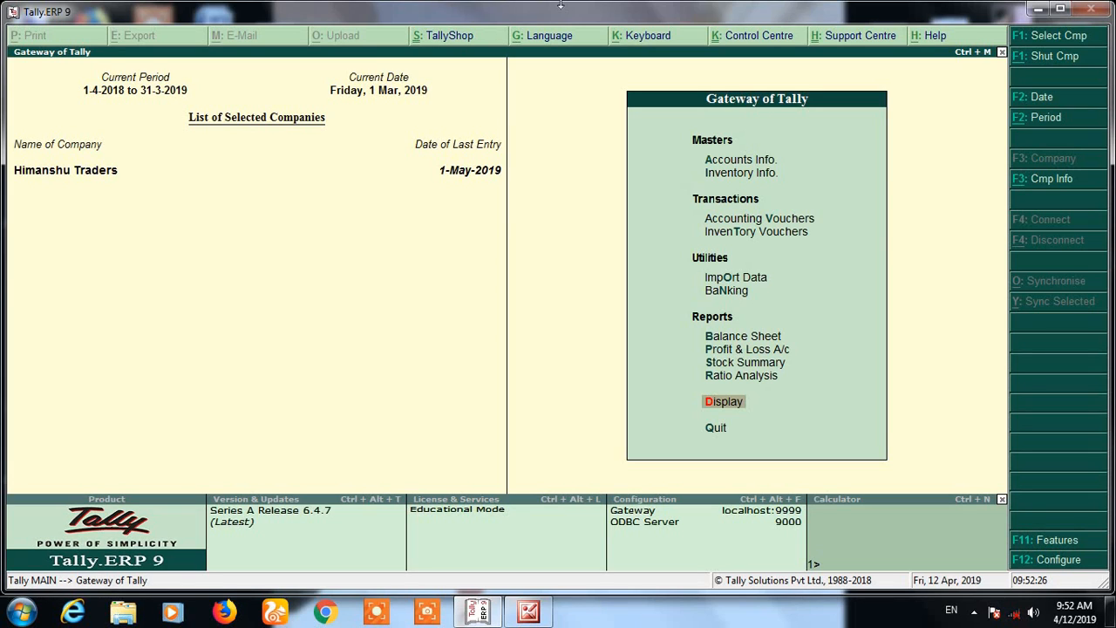
Open accounting voucher entry from the Gateway of Tally
key(Down)
key(Up)
key(Up)
key(Up)
key(Up)
key(Up)
key(Up)
key(Up)
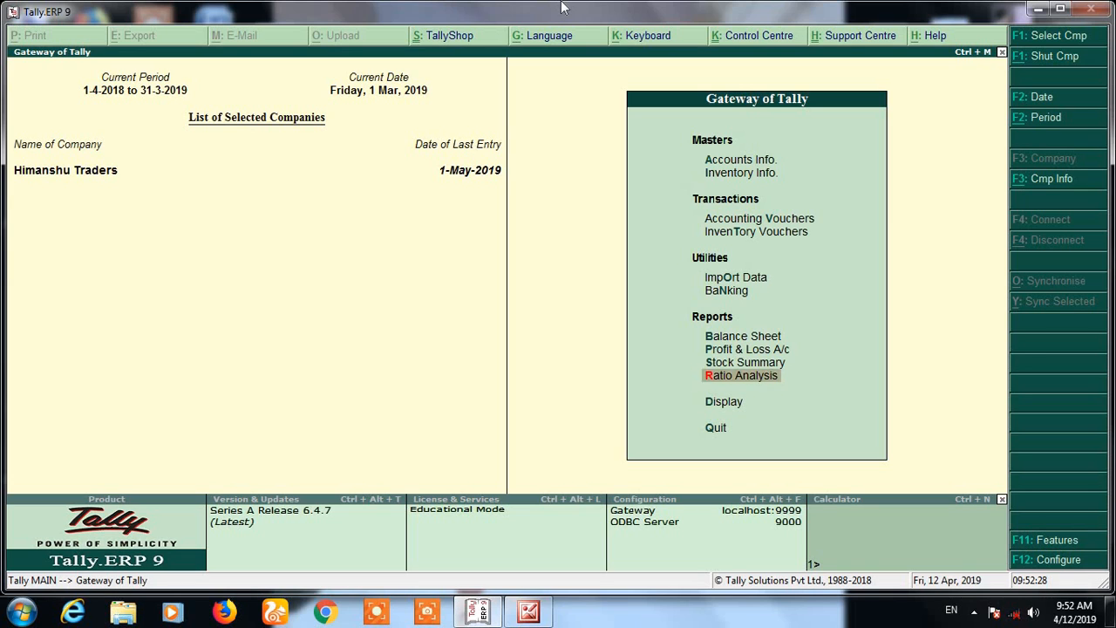
key(Up)
key(Up)
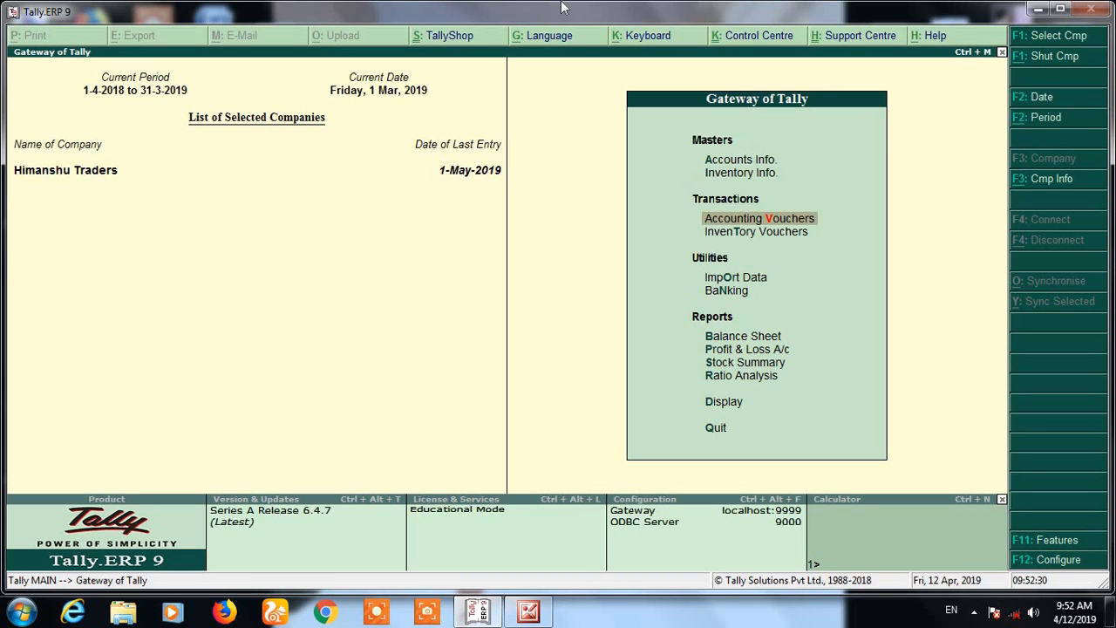
key(Return)
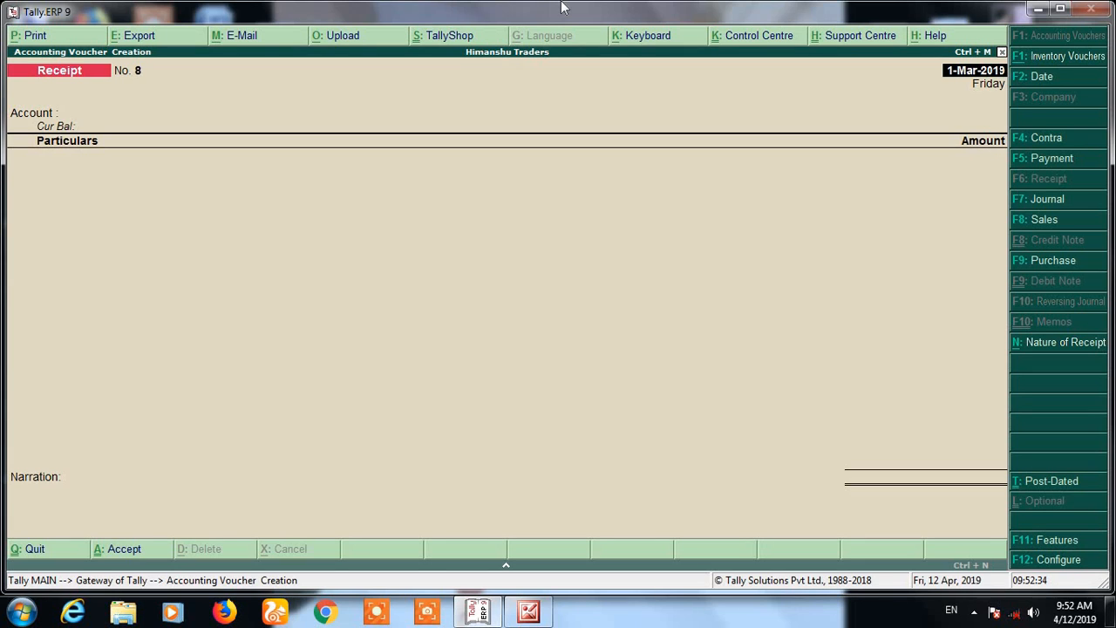
View the Contra and Payment voucher forms and leave voucher entry without recording anything
key(F4)
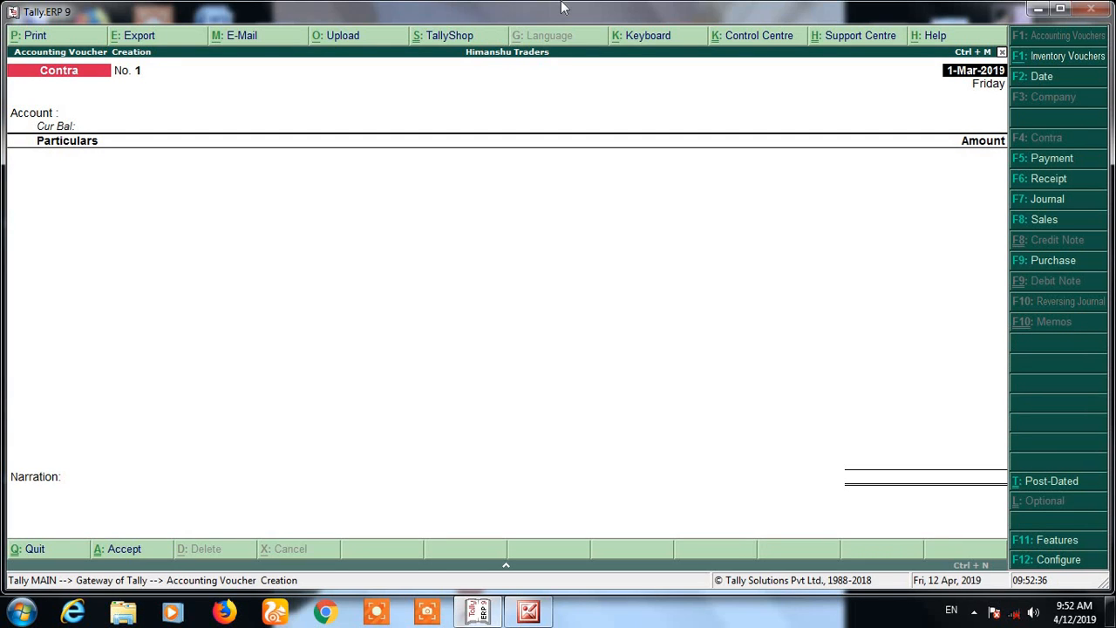
key(F5)
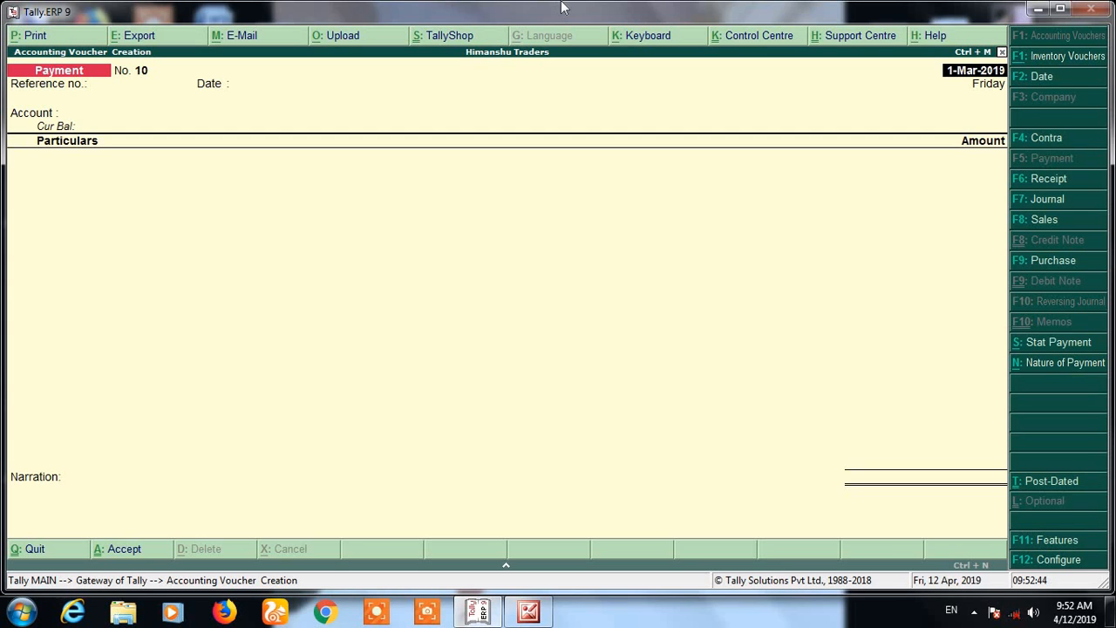
key(Escape)
key(Return)
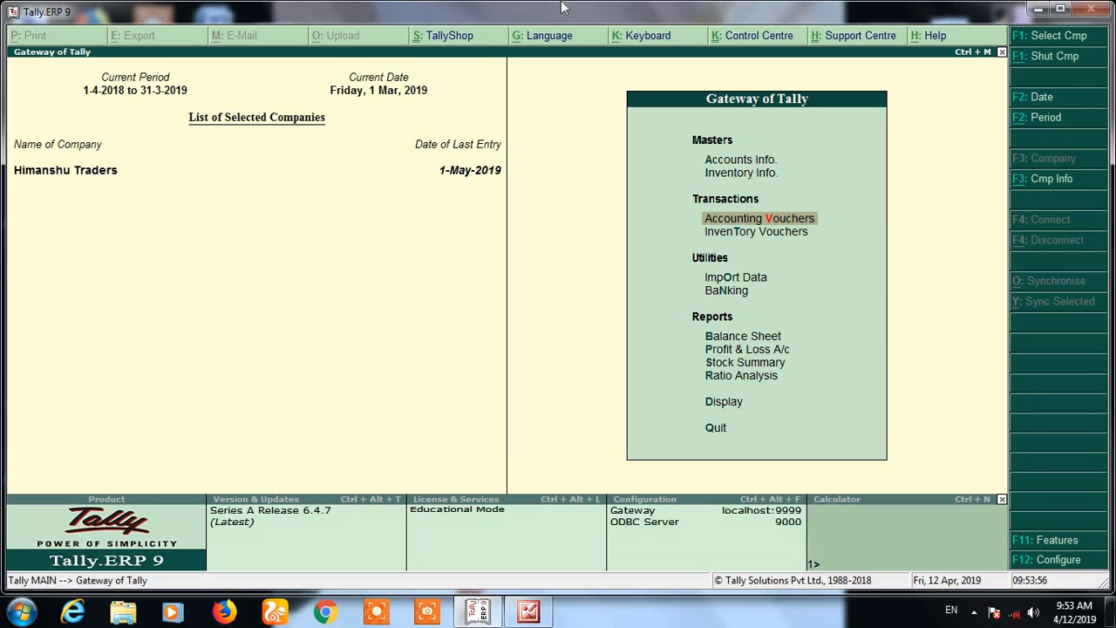
Open the Day Book report from the Display options of the Gateway
key(Down)
key(Down)
key(Down)
key(Down)
key(Down)
key(Down)
key(Down)
key(Down)
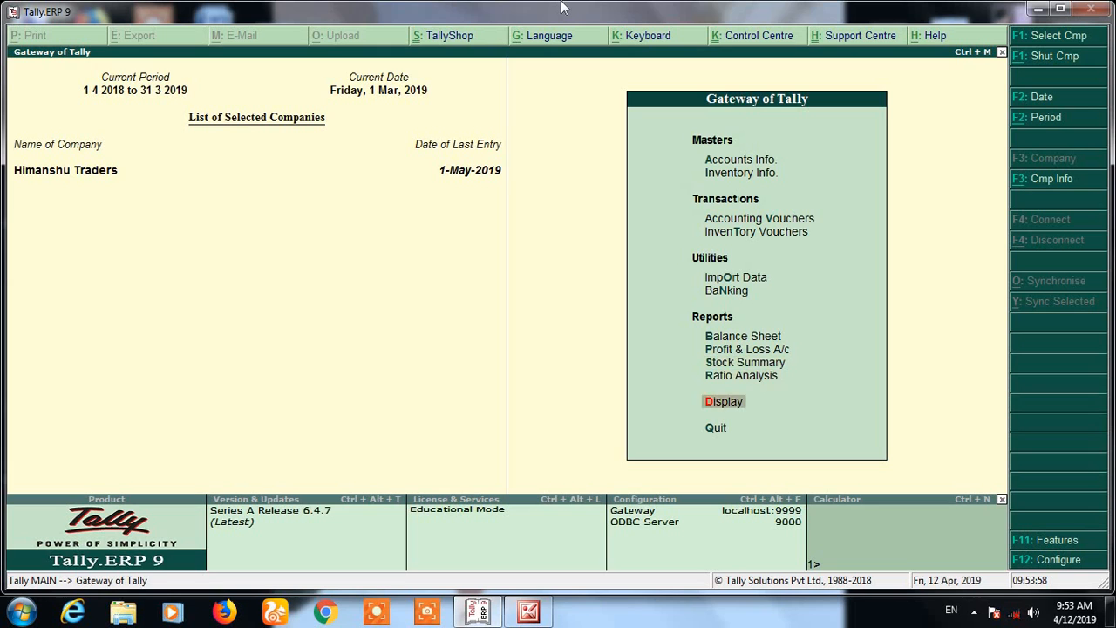
key(Return)
key(Down)
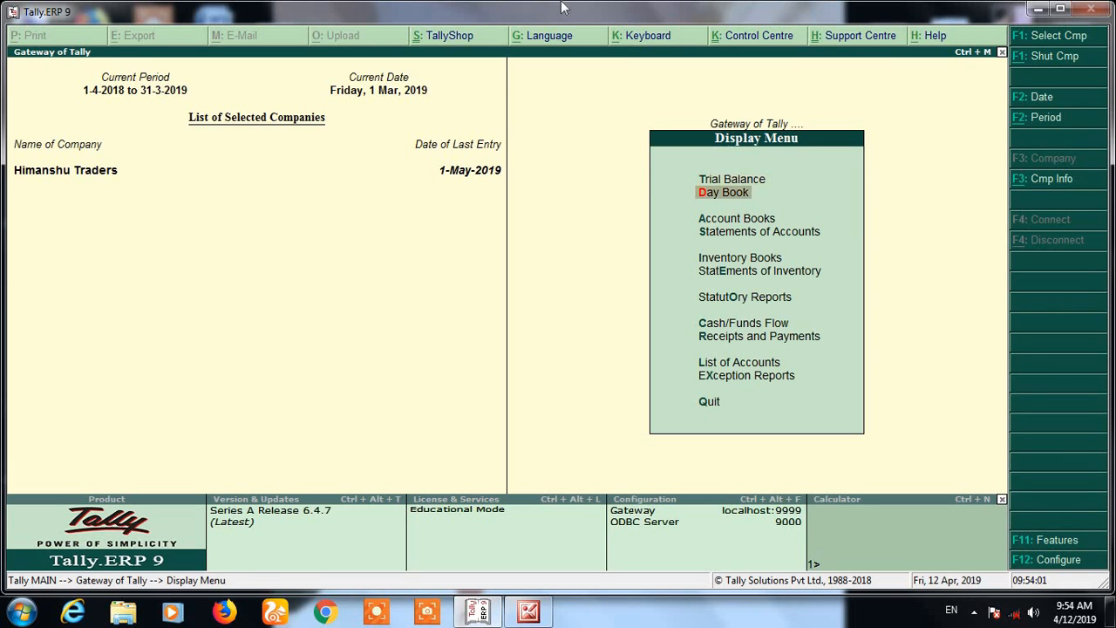
key(Return)
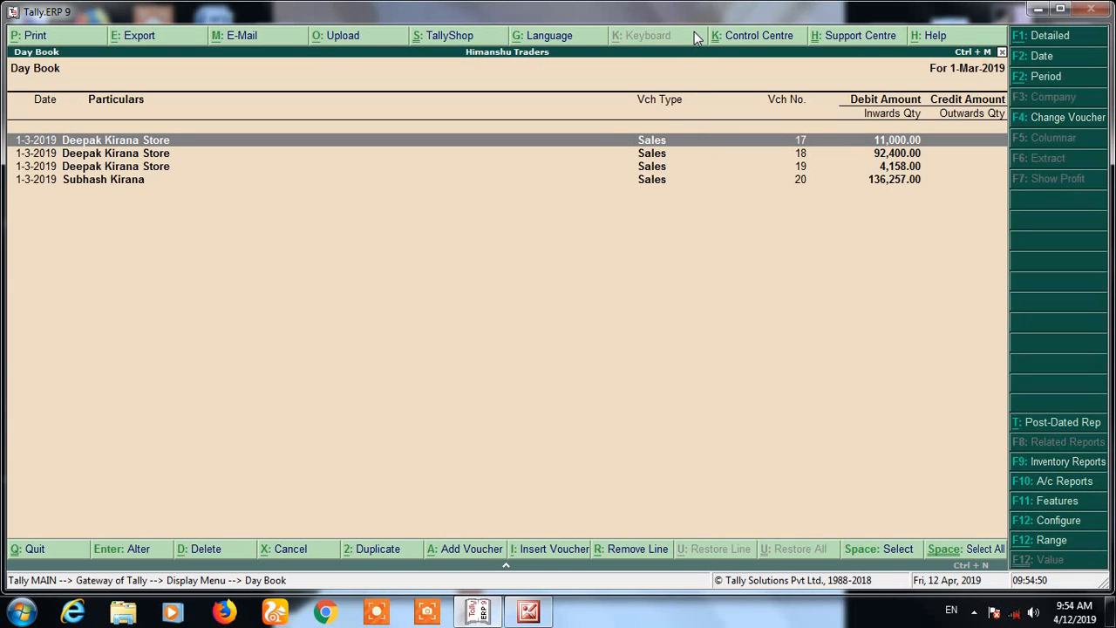
Examine the sales entries listed in the Day Book one by one, from first to last
key(Down)
key(Down)
key(Down)
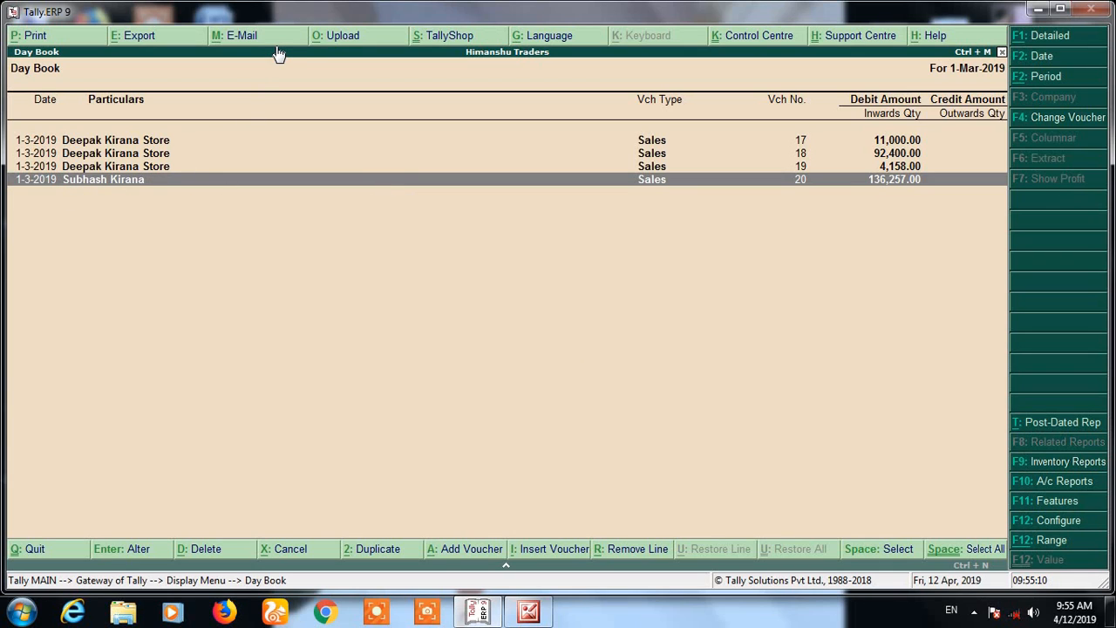
key(Up)
key(Up)
key(Up)
key(Down)
key(Down)
key(Down)
Add a new voucher from the Day Book, dated 2-3-2019, and make it a Purchase voucher
key(alt+a)
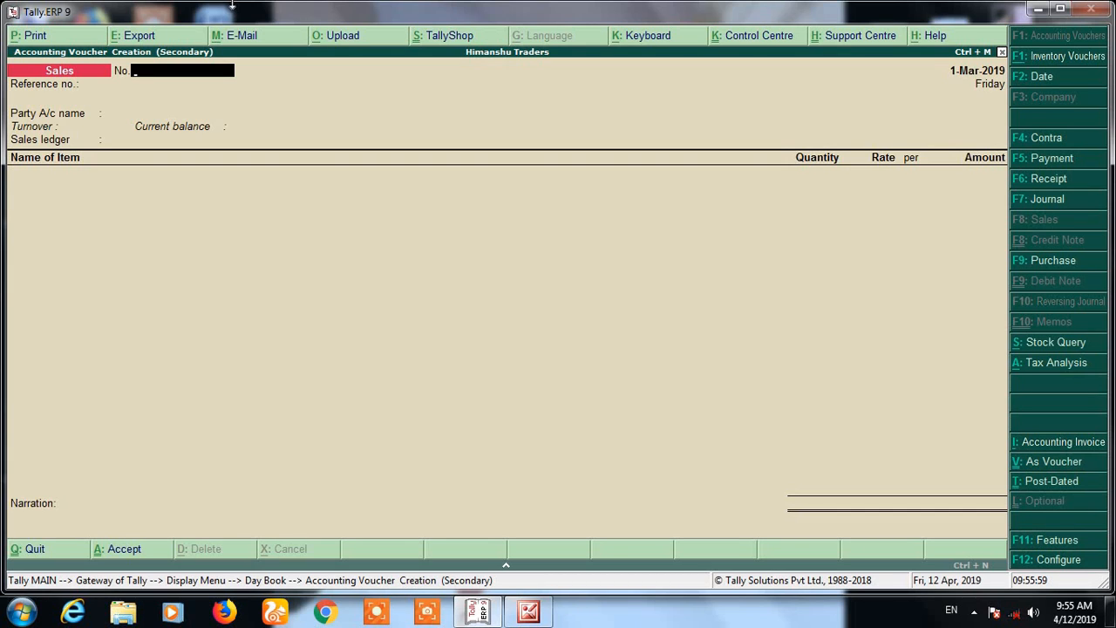
key(F2)
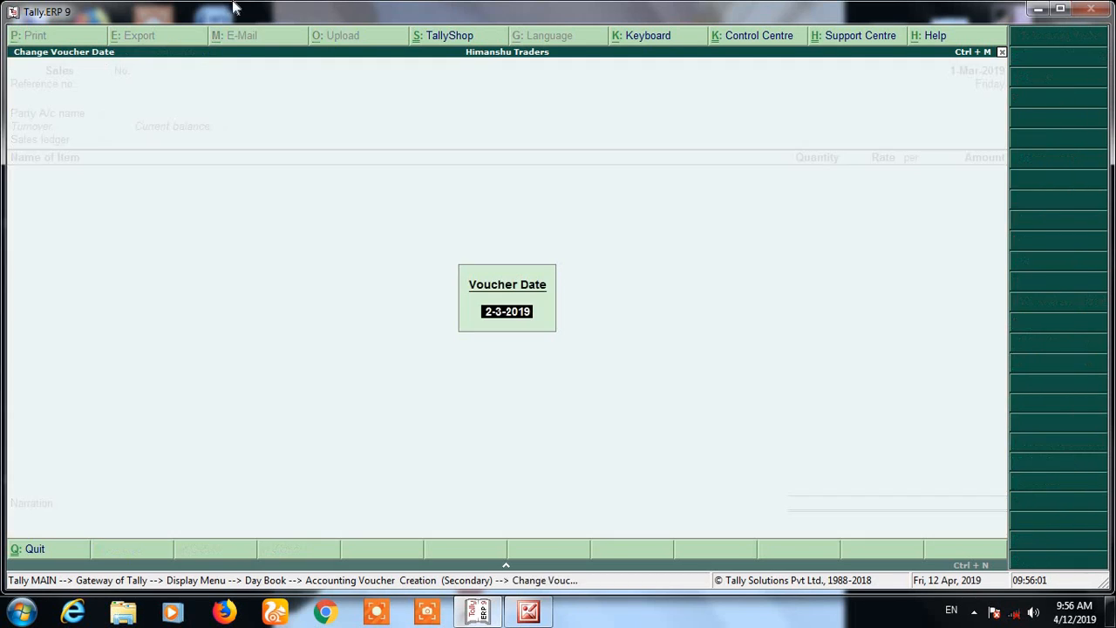
key(Return)
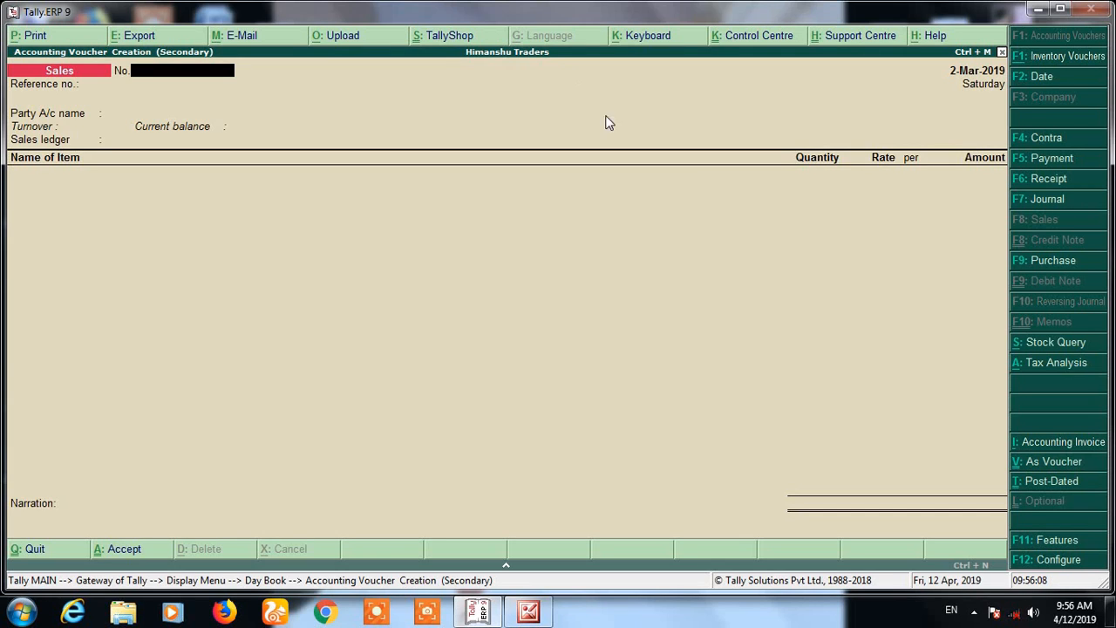
click(1037, 265)
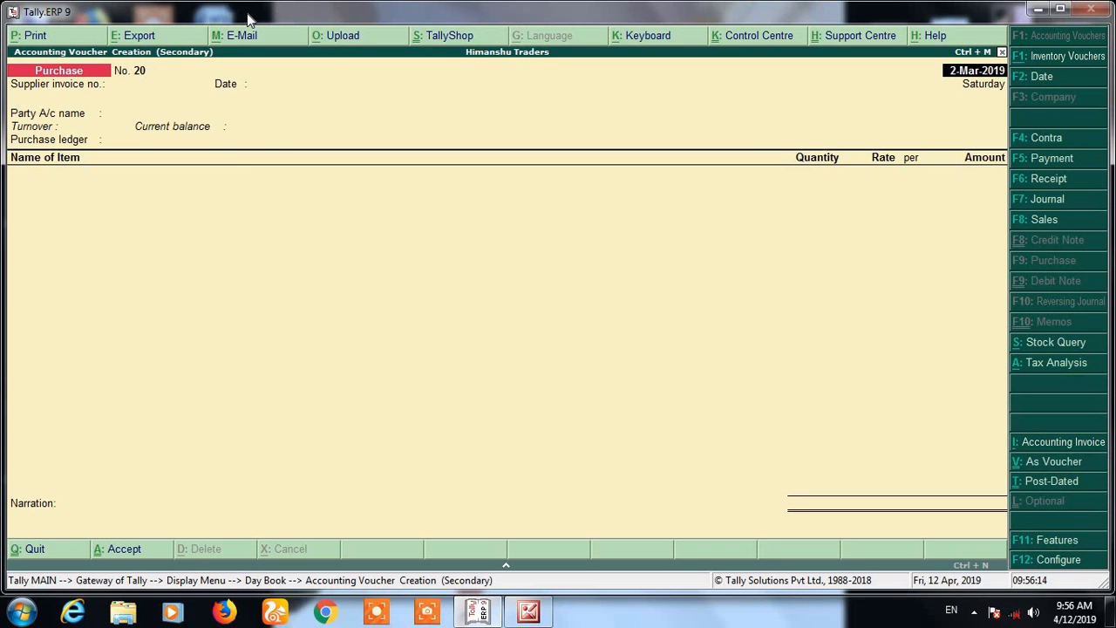
Fill in the purchase header with supplier invoice number 12569, party Ganga Traders and the Purchase ledger
key(Return)
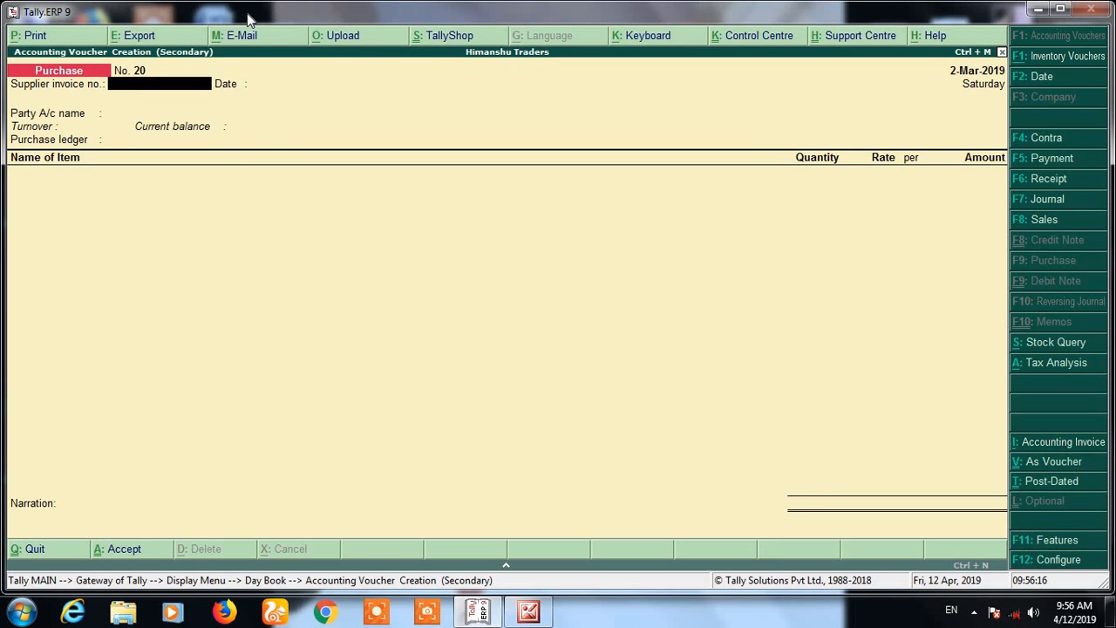
text(12569)
key(Return)
key(Return)
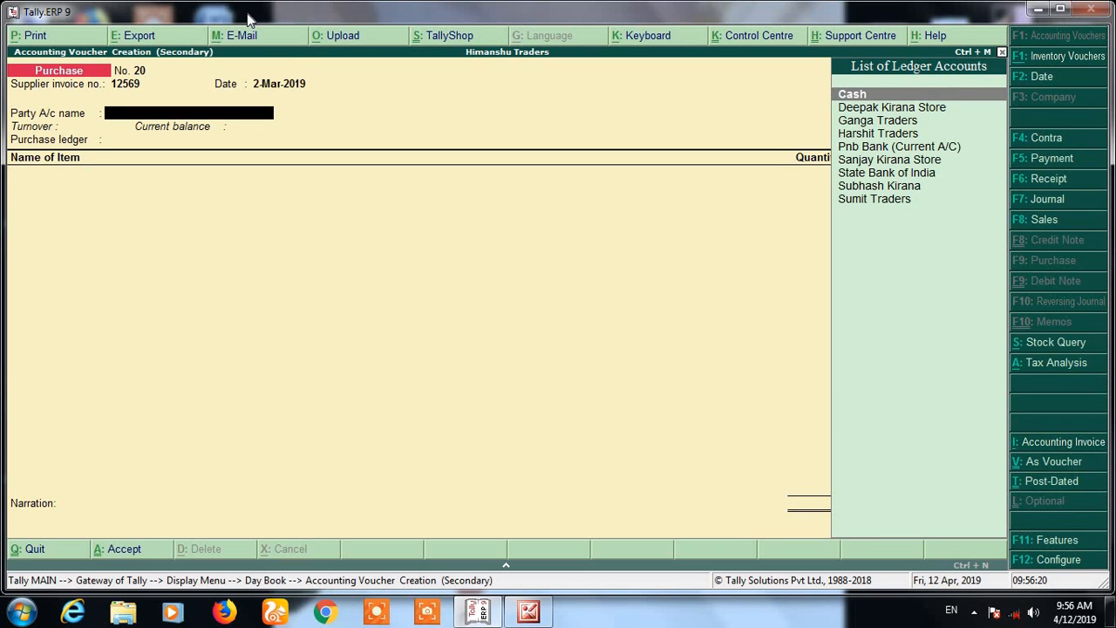
text(Ga)
key(Return)
key(Return)
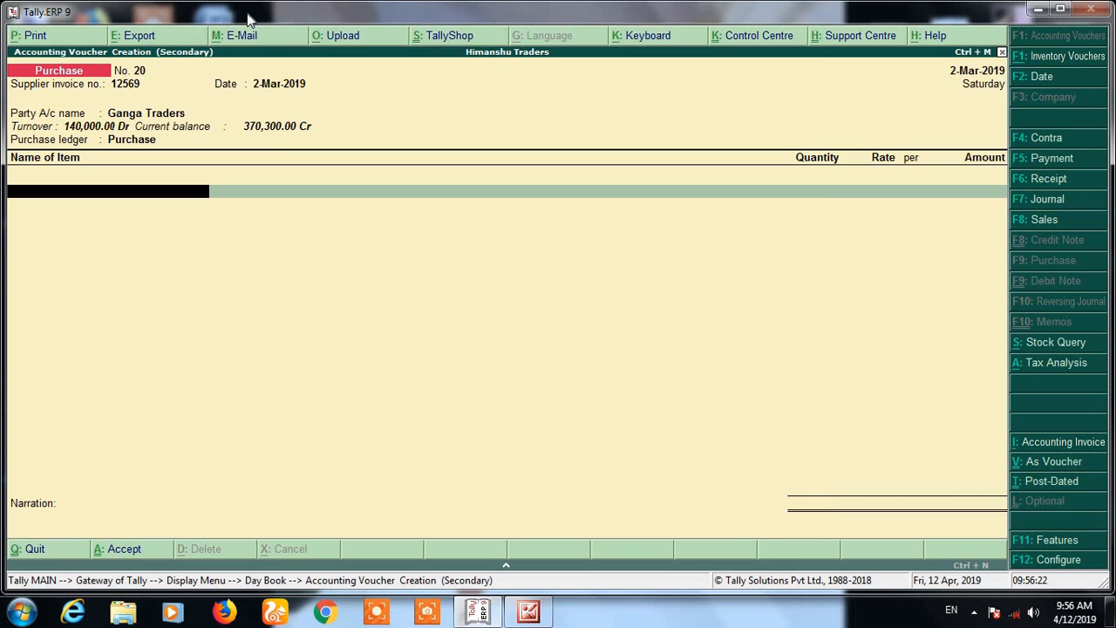
Add 500 kgs of Sugar at the rate of 40.00 to the purchase voucher
text(Su)
key(Return)
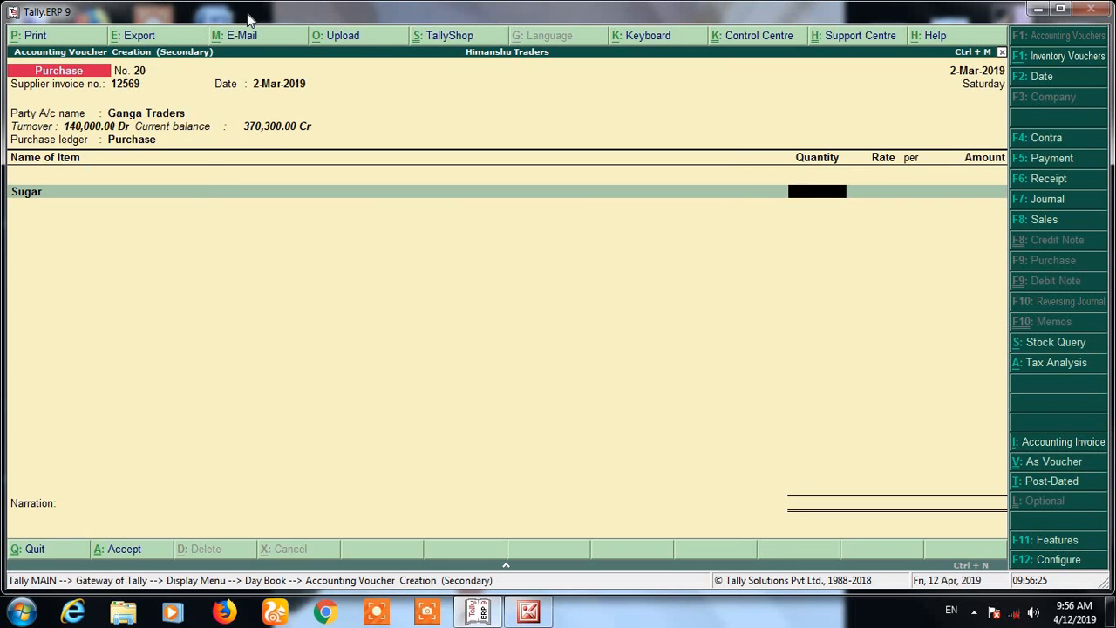
text(500)
key(Return)
key(Return)
key(Return)
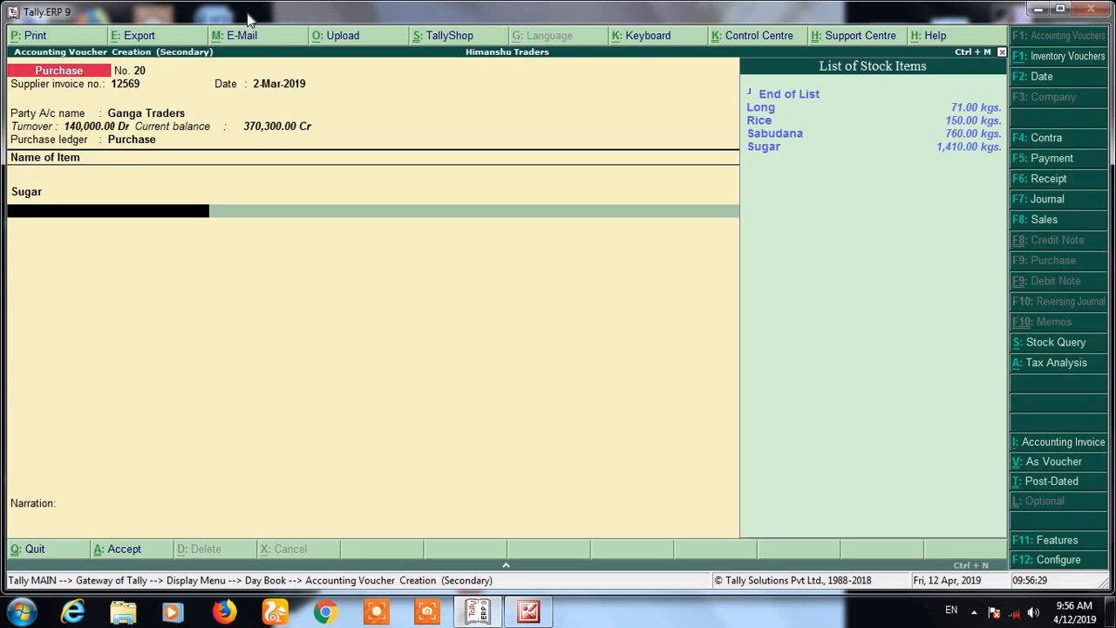
Add 40 kgs of Sabudana at the rate of 80.00 and end the stock item list
key(Down)
key(Down)
key(Down)
key(Down)
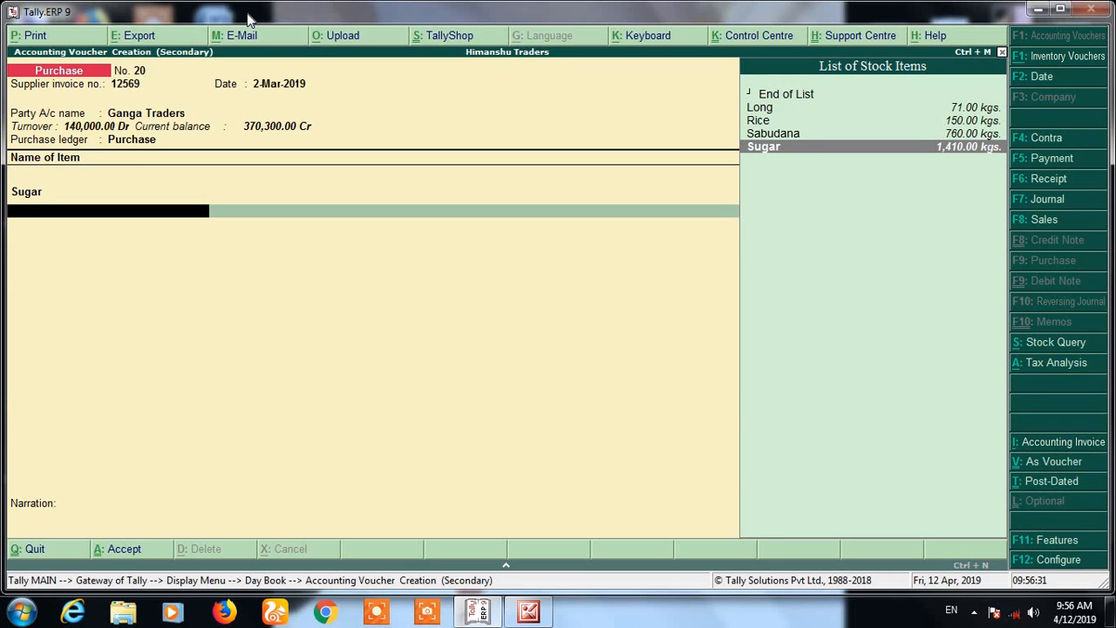
key(Up)
key(Return)
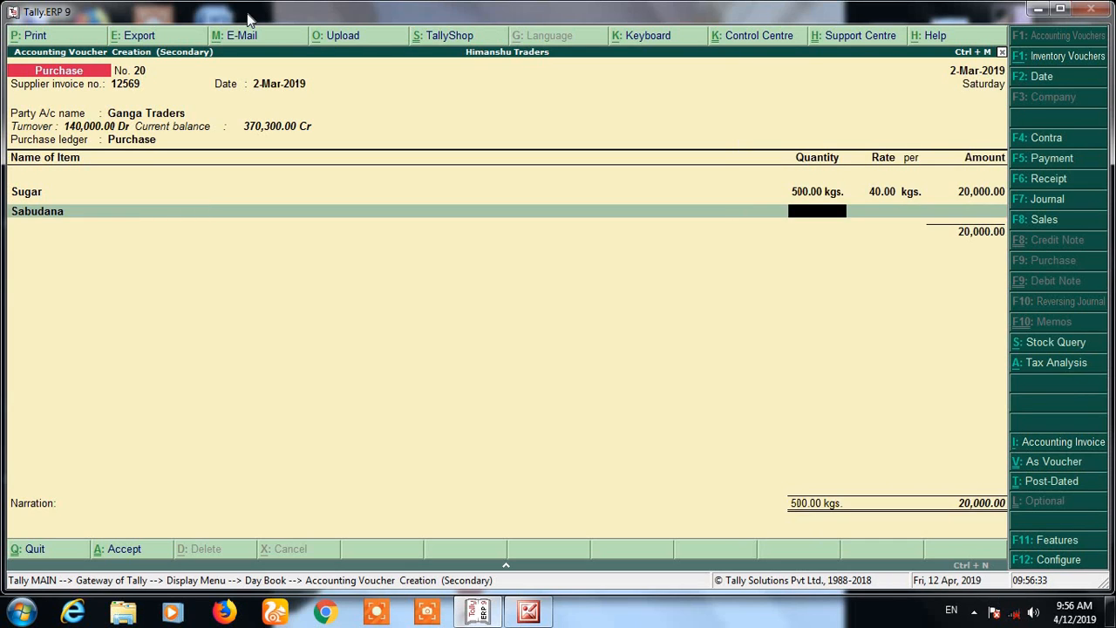
text(40)
key(Return)
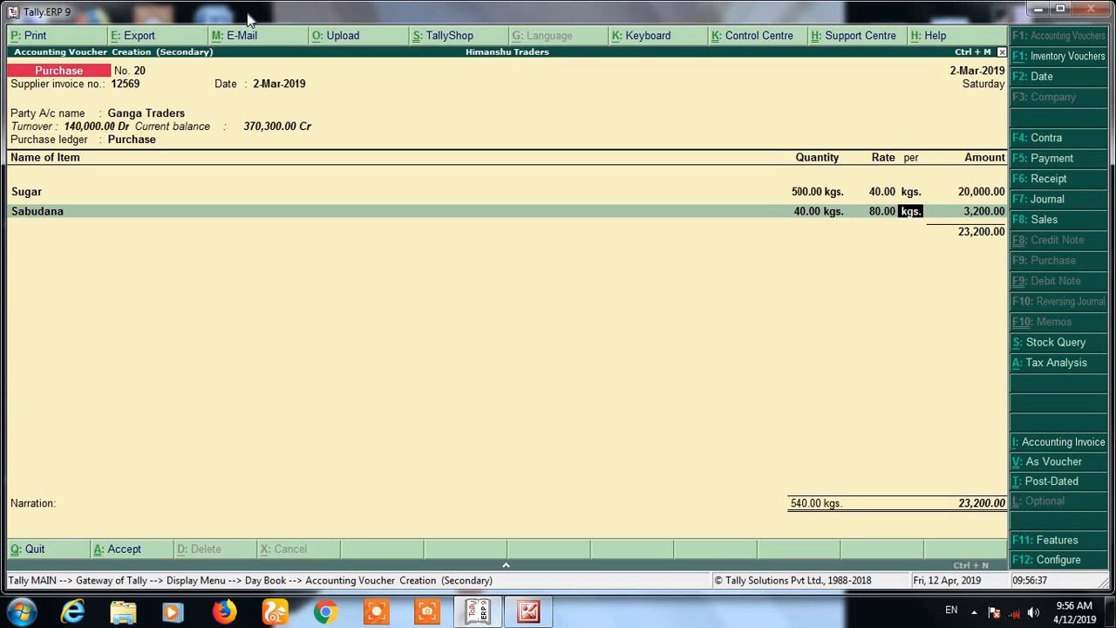
key(Return)
key(Return)
key(Return)
key(Return)
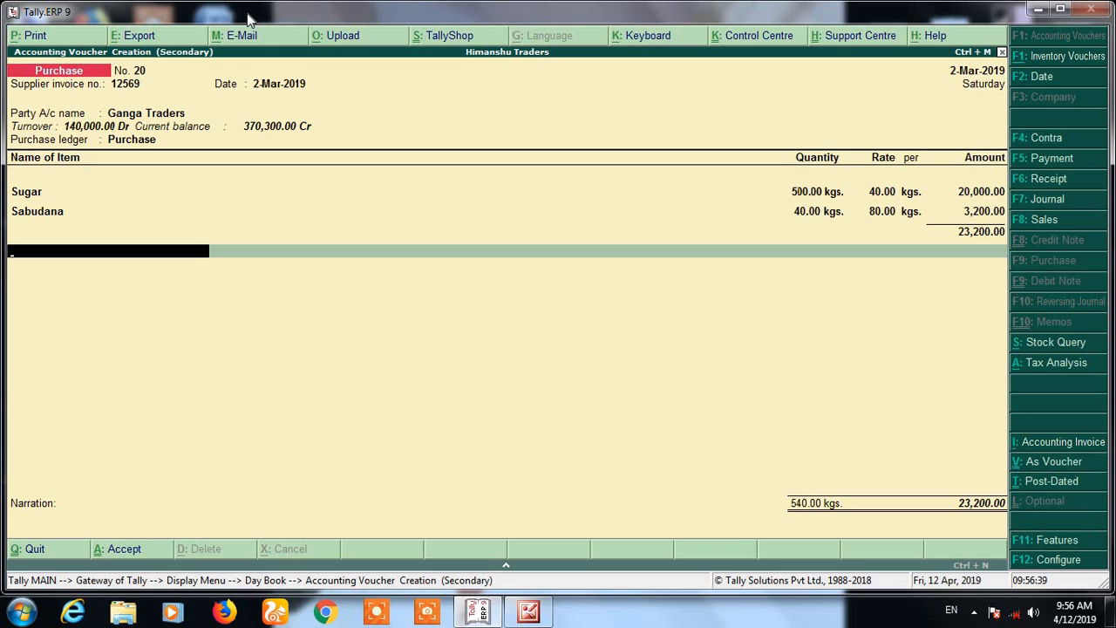
Add the Cgst and Sgst ledgers below the stock items and end the ledger list
text(Cg)
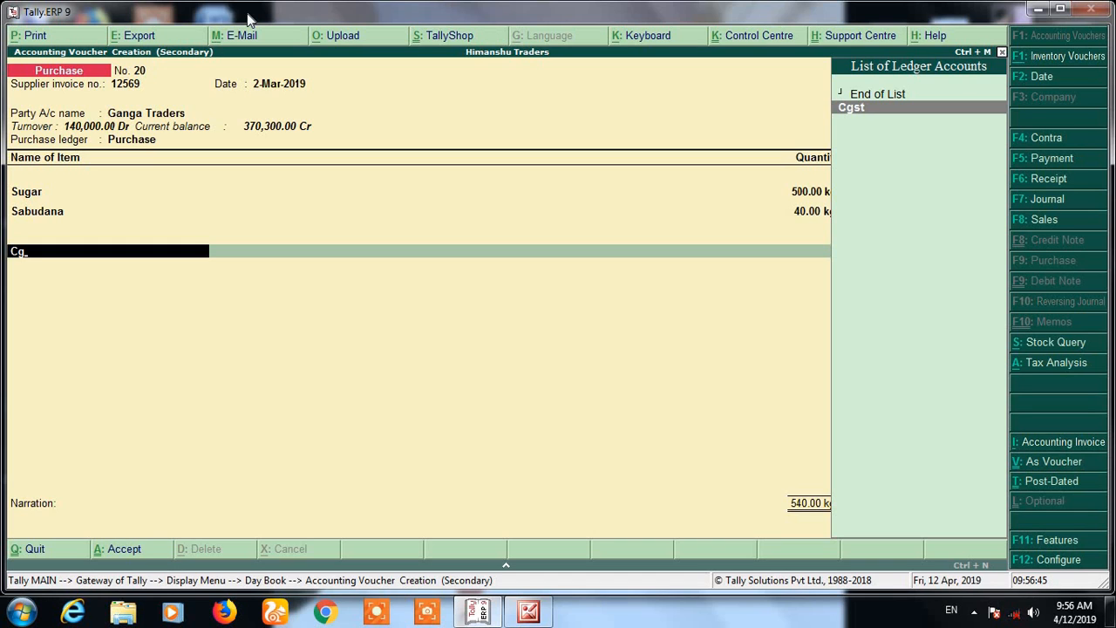
key(Return)
key(Return)
text(s)
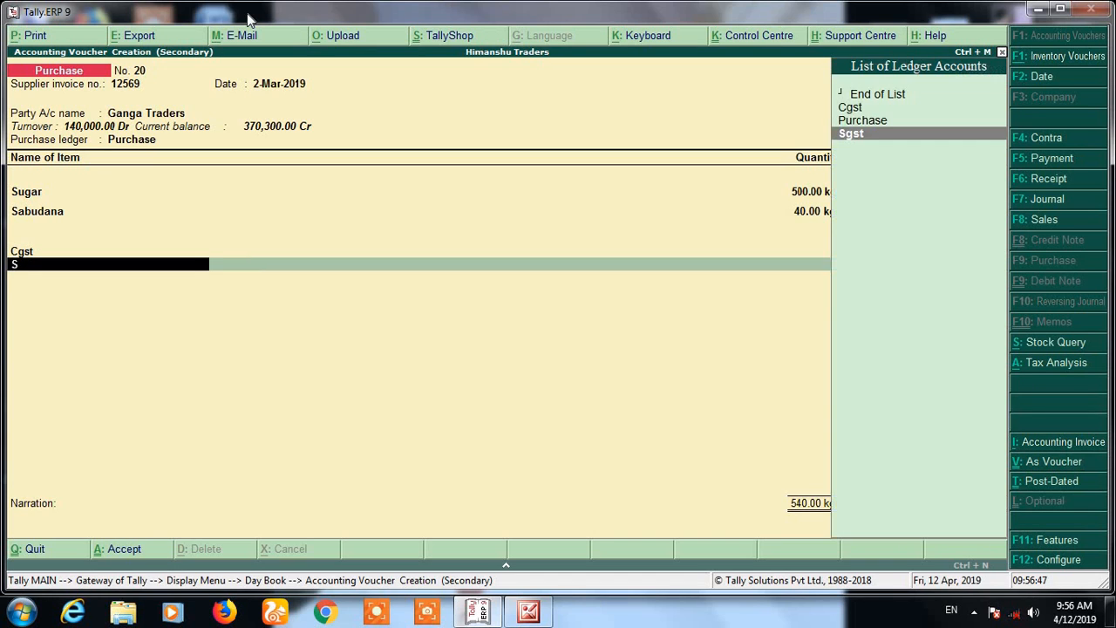
key(Return)
key(Return)
key(Return)
Keep the bill-wise details as New Ref 12569 for the full amount and save the purchase voucher
key(Return)
key(Return)
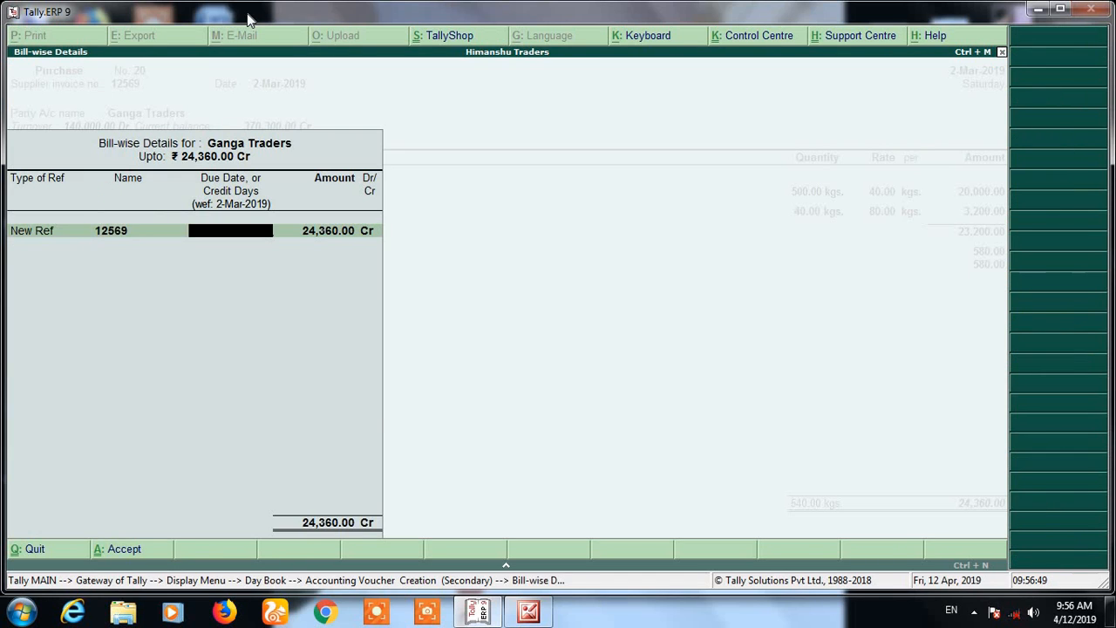
key(Return)
key(Return)
key(Return)
key(Return)
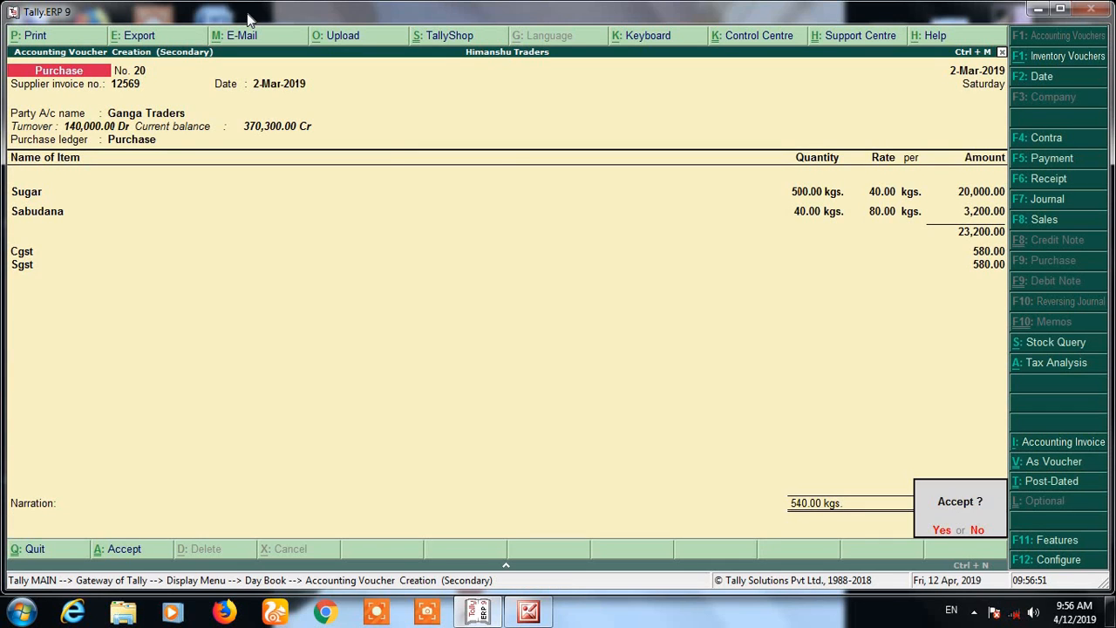
key(Return)
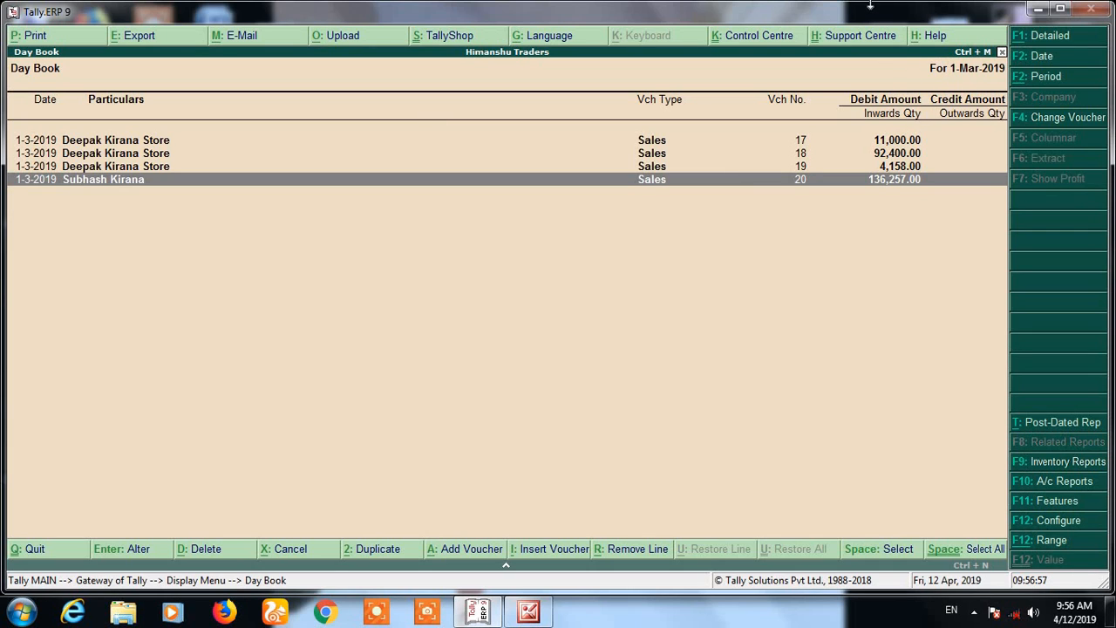
Change the Day Book period to run from 1-3-2019 to 31-3-2019
key(alt+F2)
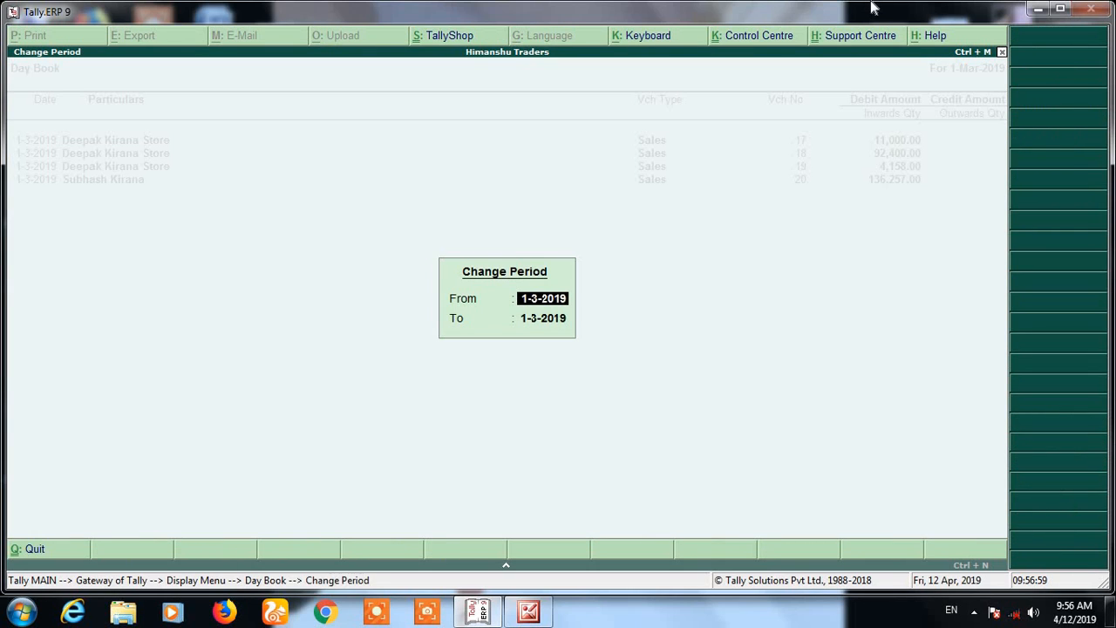
key(Return)
text(31)
key(Return)
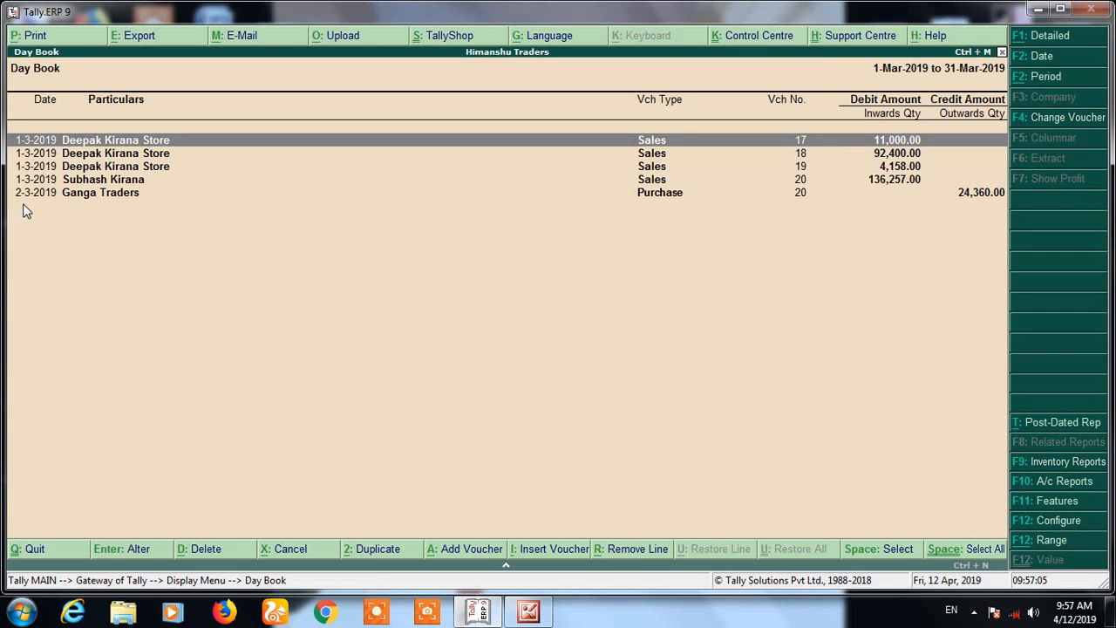
Open the Ganga Traders purchase entry to review its details, and return to the Gateway of Tally
click(142, 194)
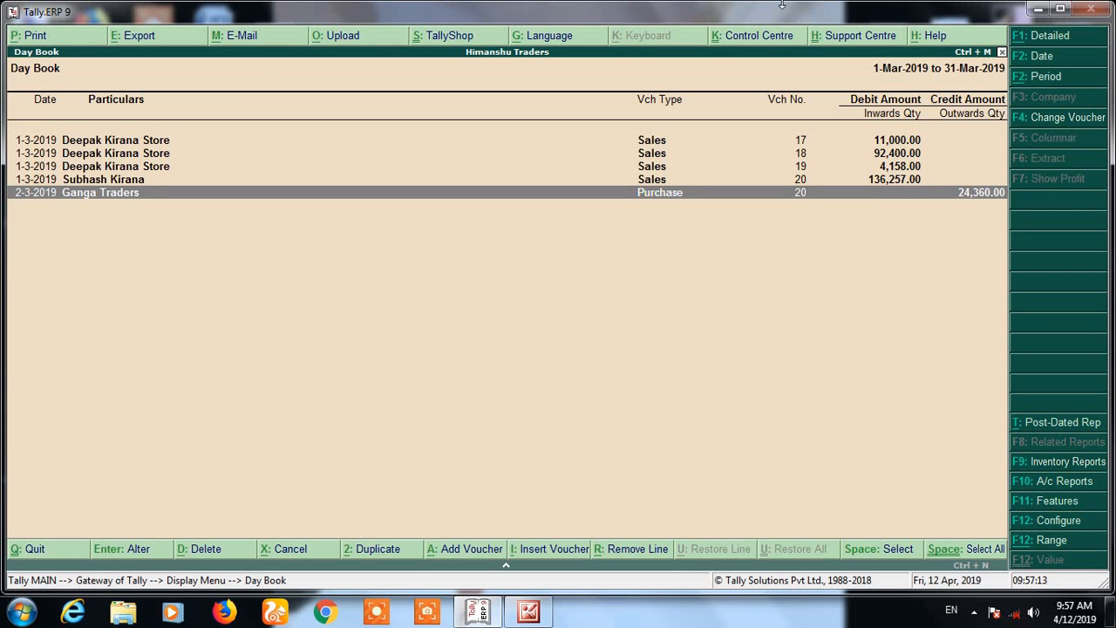
key(Return)
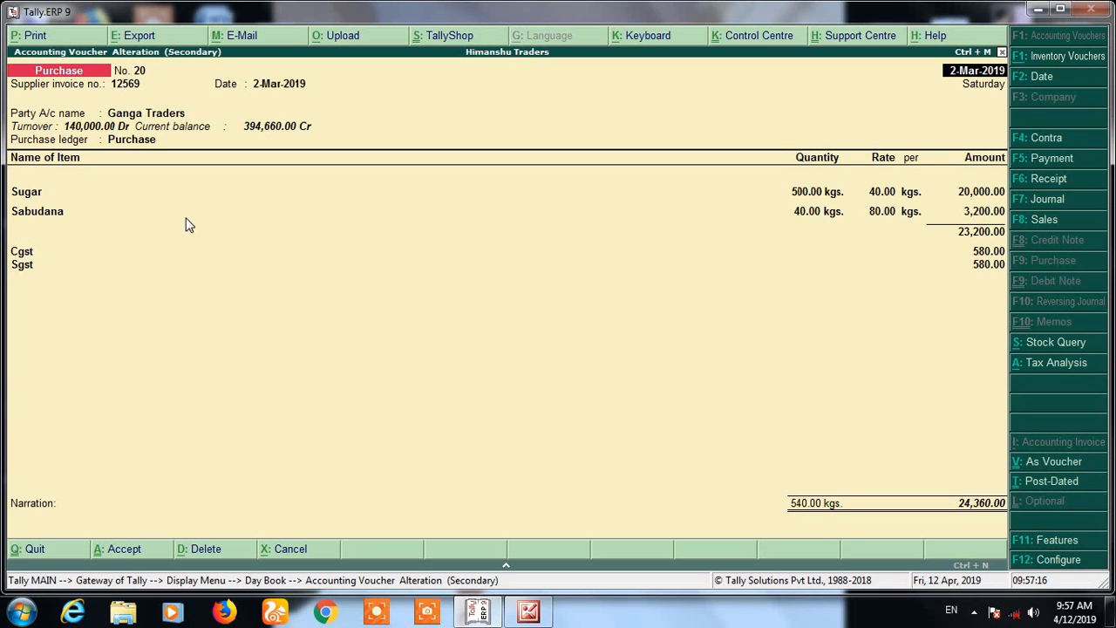
key(Escape)
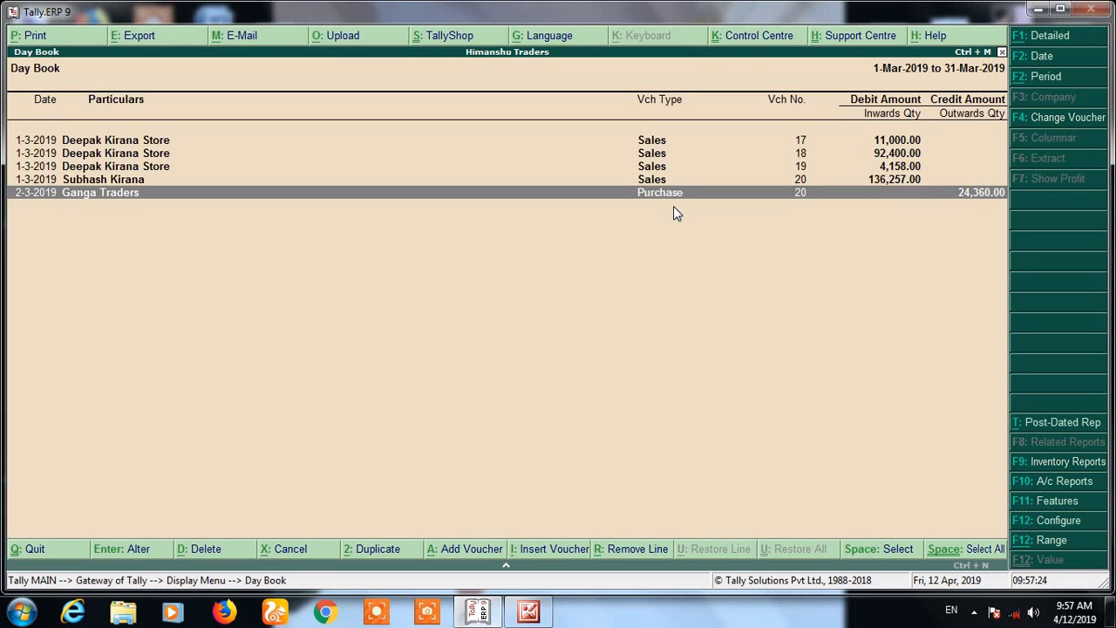
key(Escape)
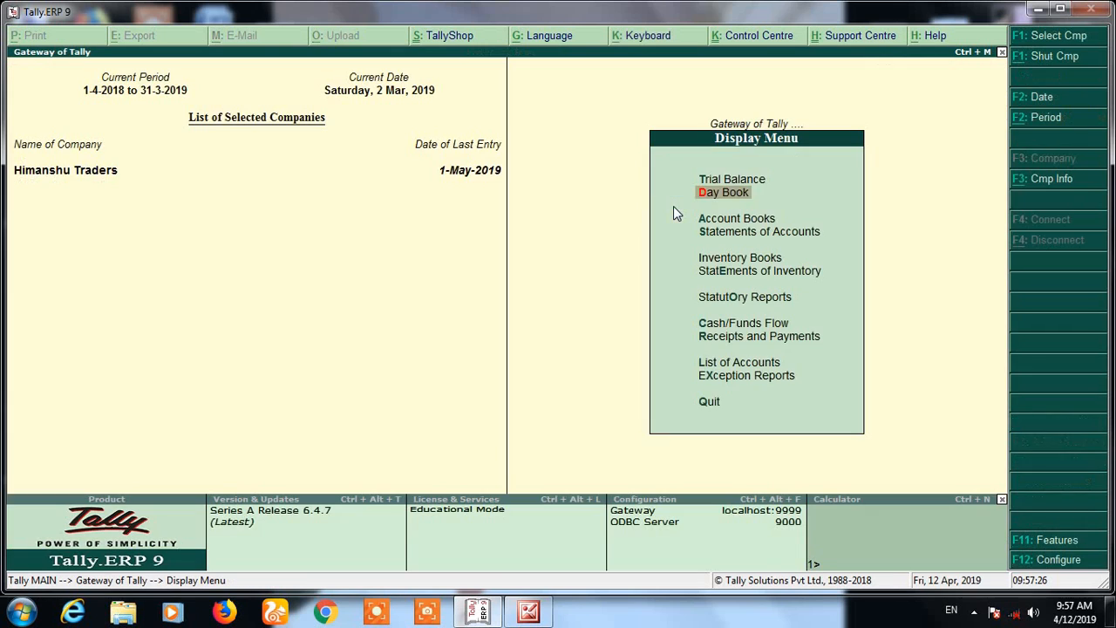
key(Escape)
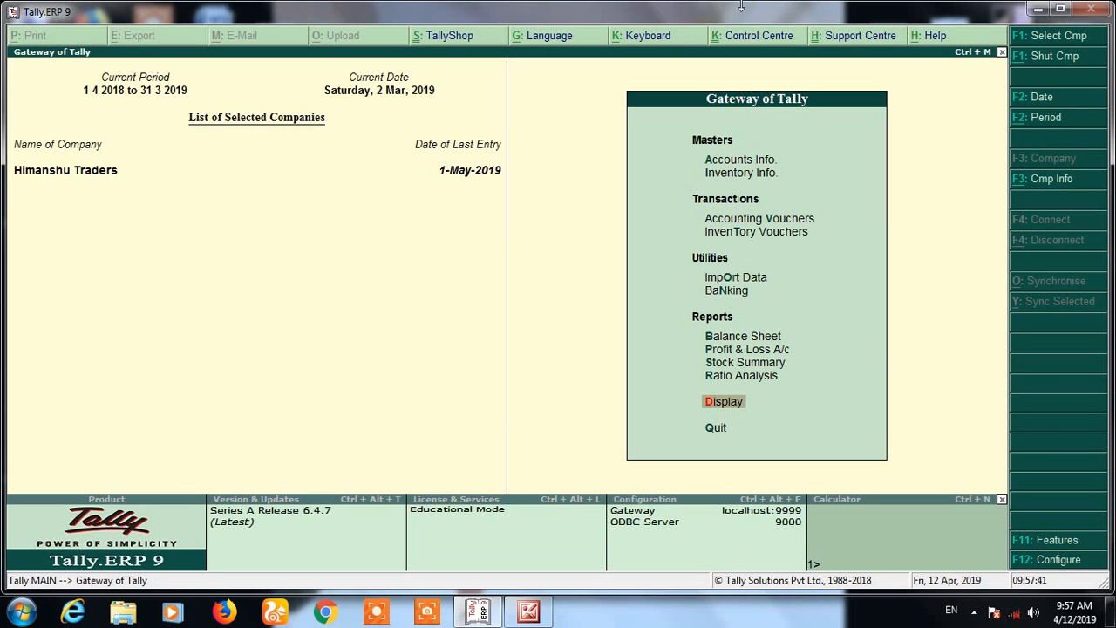
Open the Deepak Kirana Store ledger from the Account Books and go through its sales entries
key(Return)
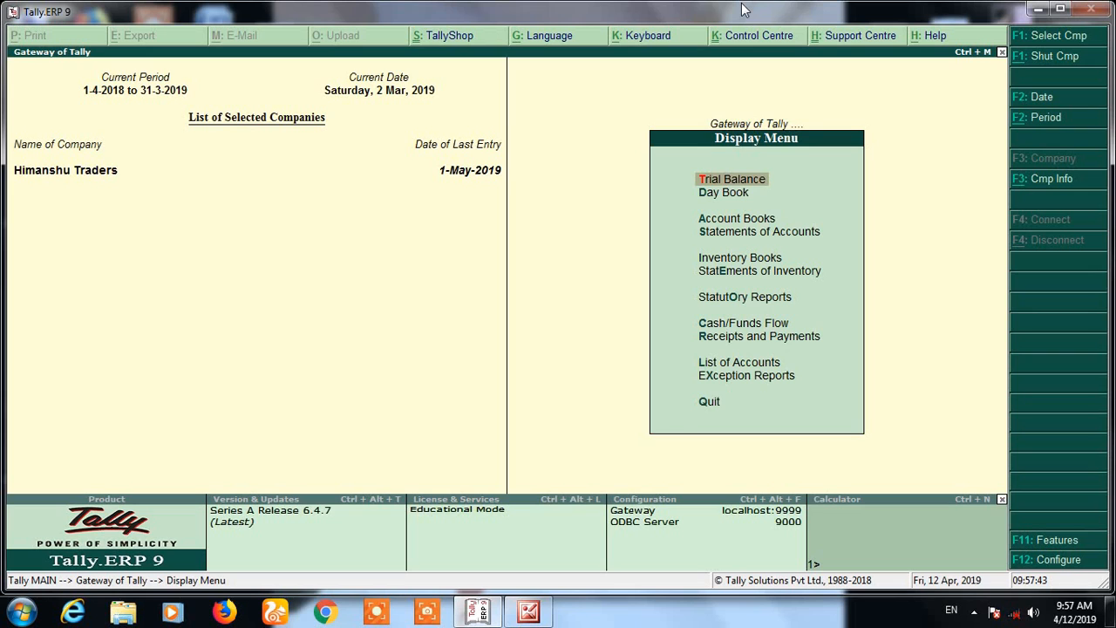
key(Down)
key(Down)
key(Return)
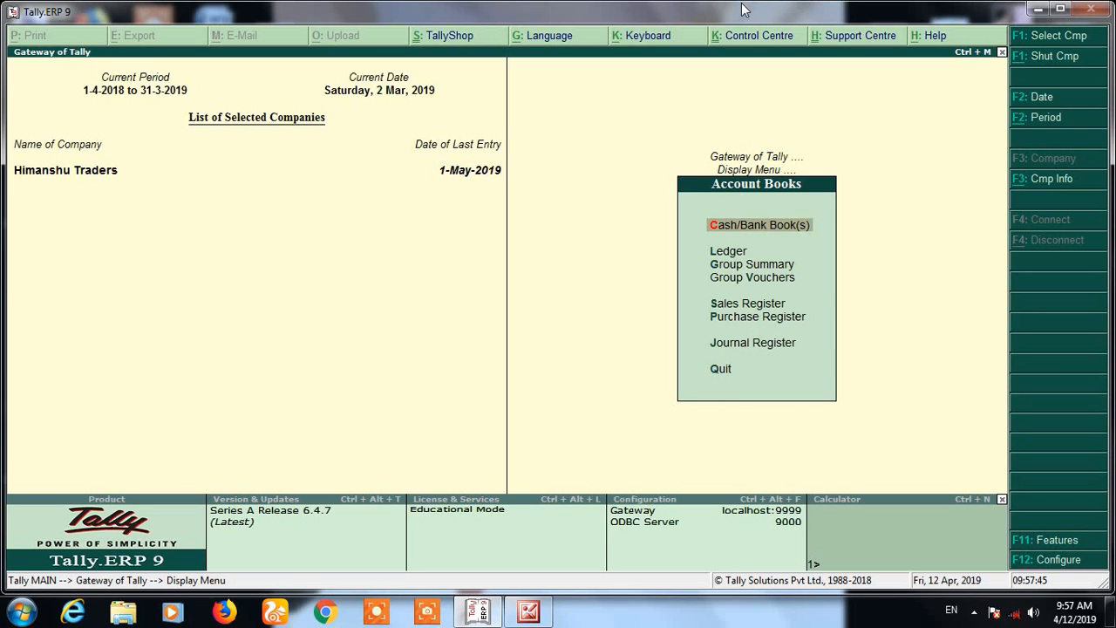
key(l)
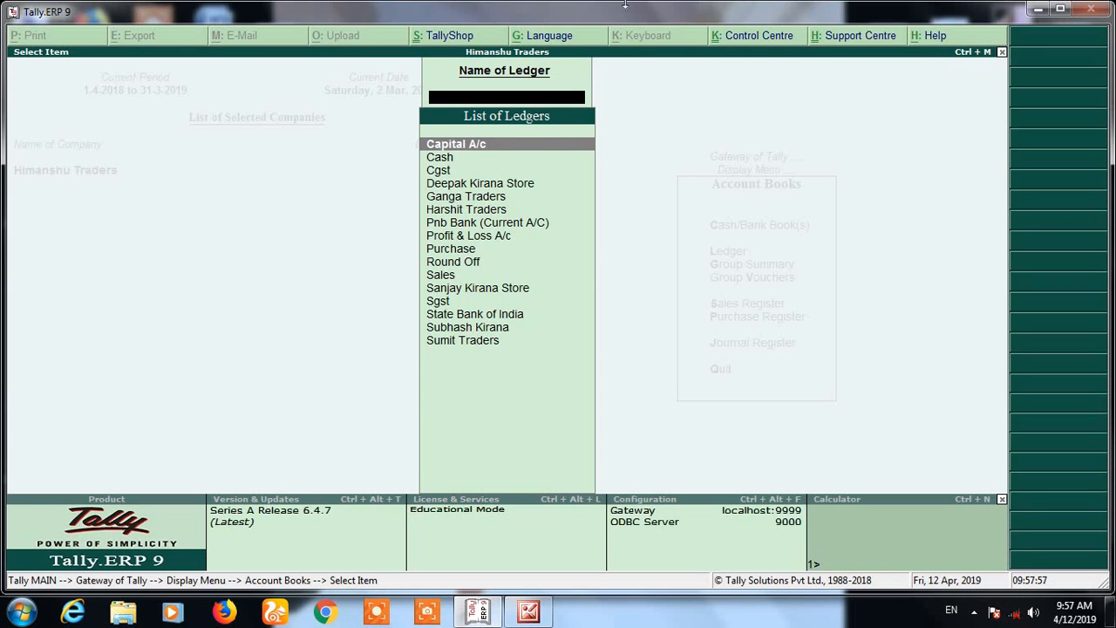
key(Down)
key(Down)
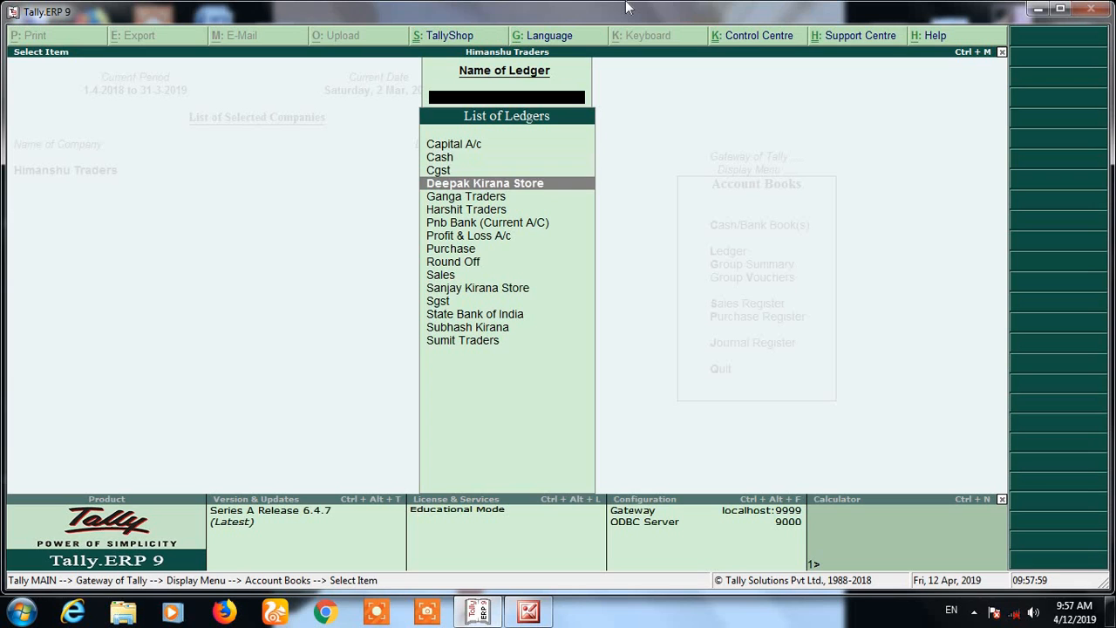
key(Return)
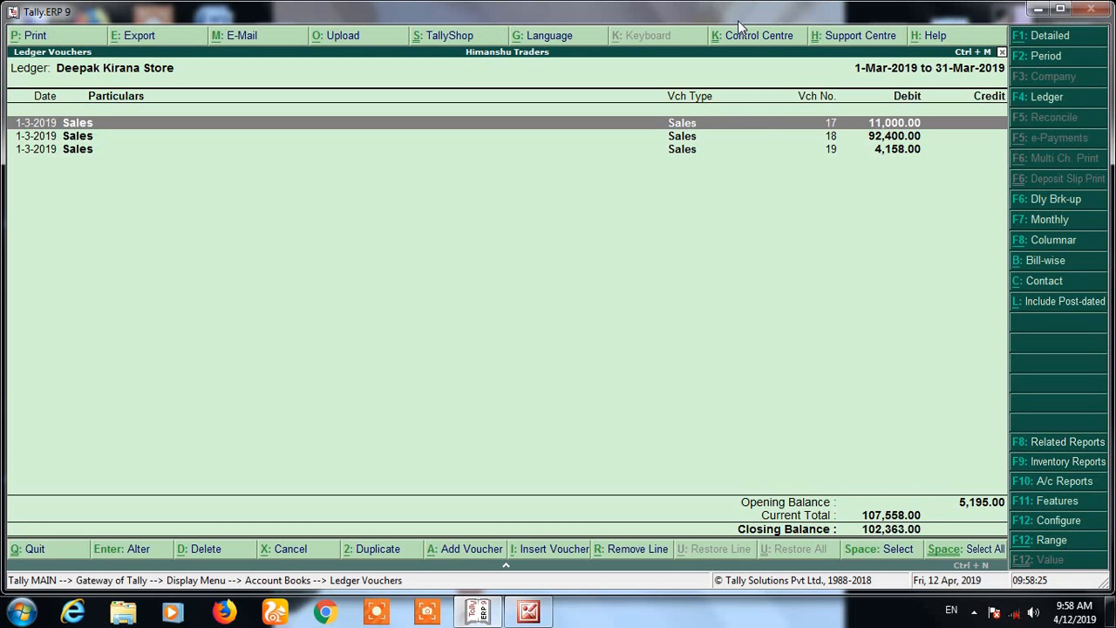
key(Down)
key(Down)
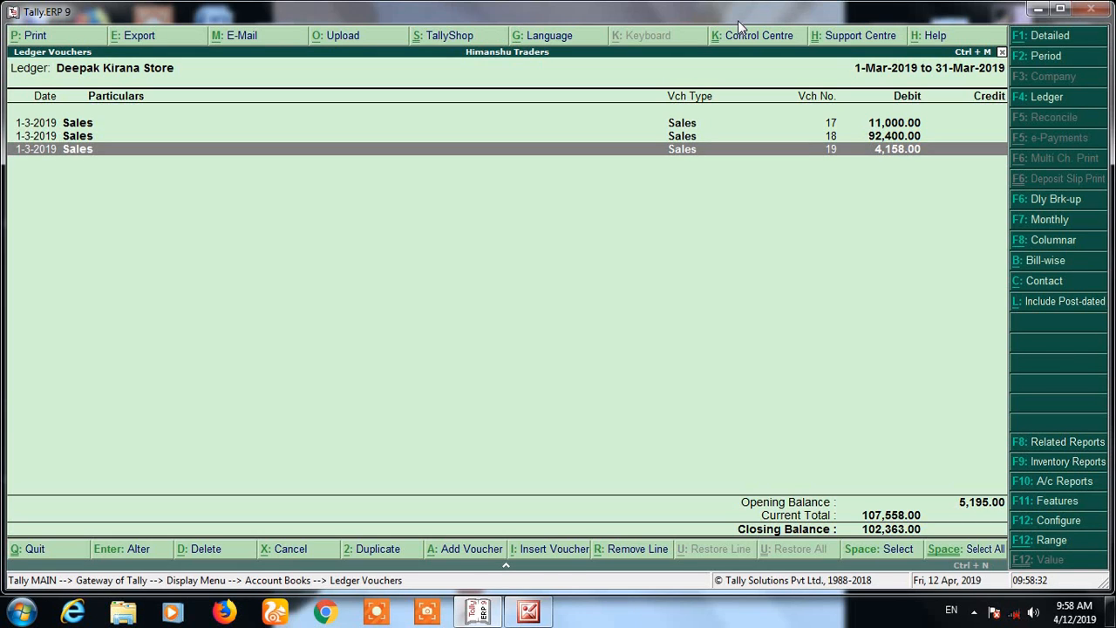
Add a receipt voucher dated 2-Mar-2019 from the ledger report, with State Bank of India as the account
key(alt+a)
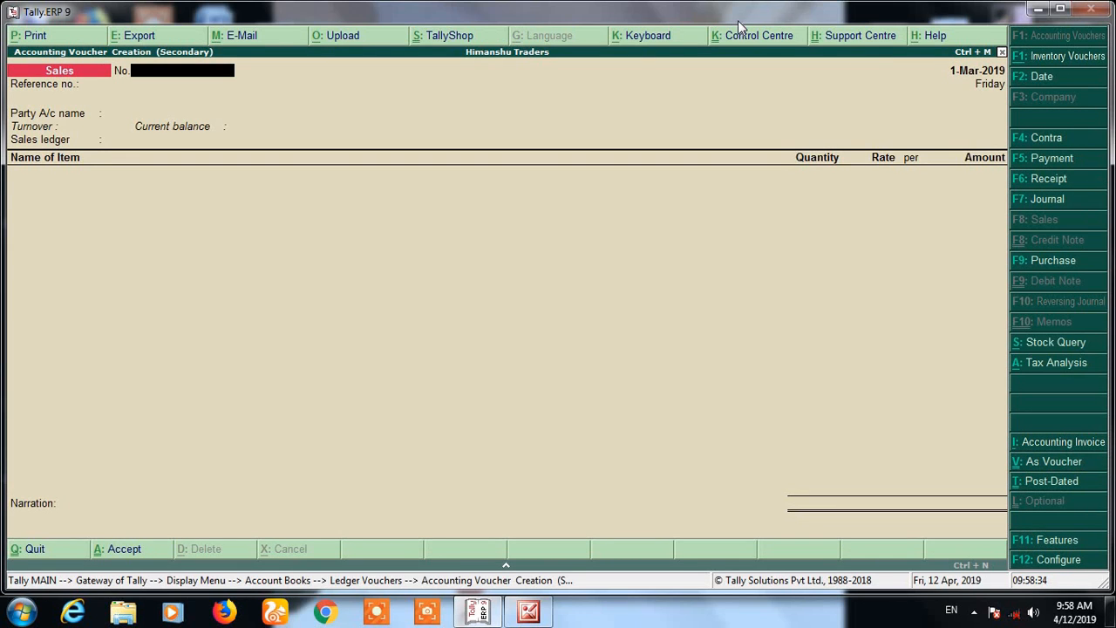
key(F2)
text(2)
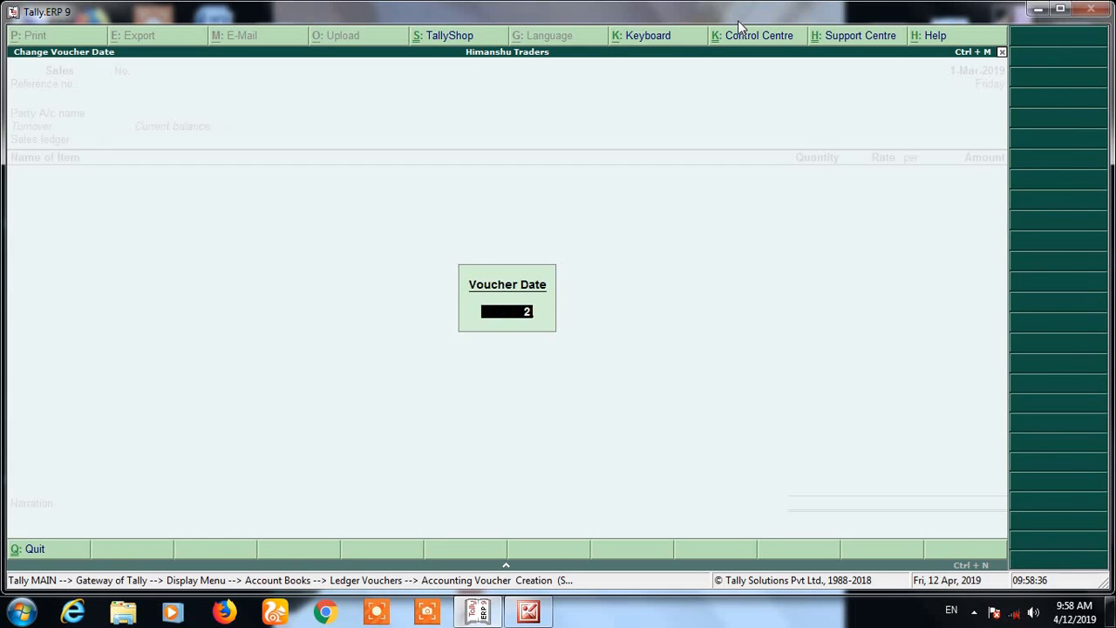
key(Return)
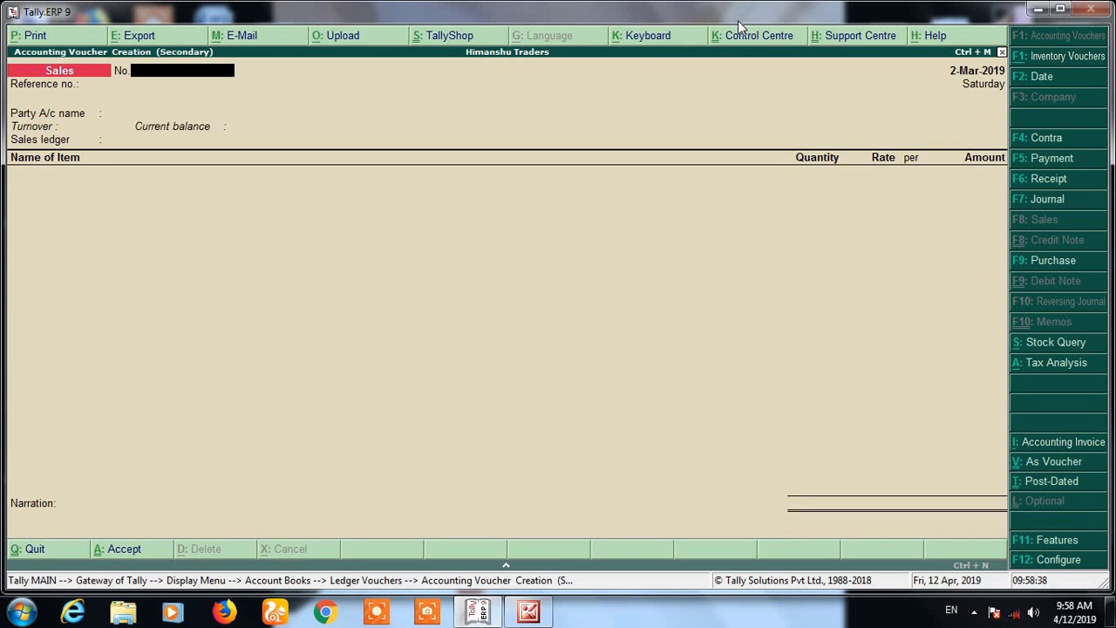
key(F6)
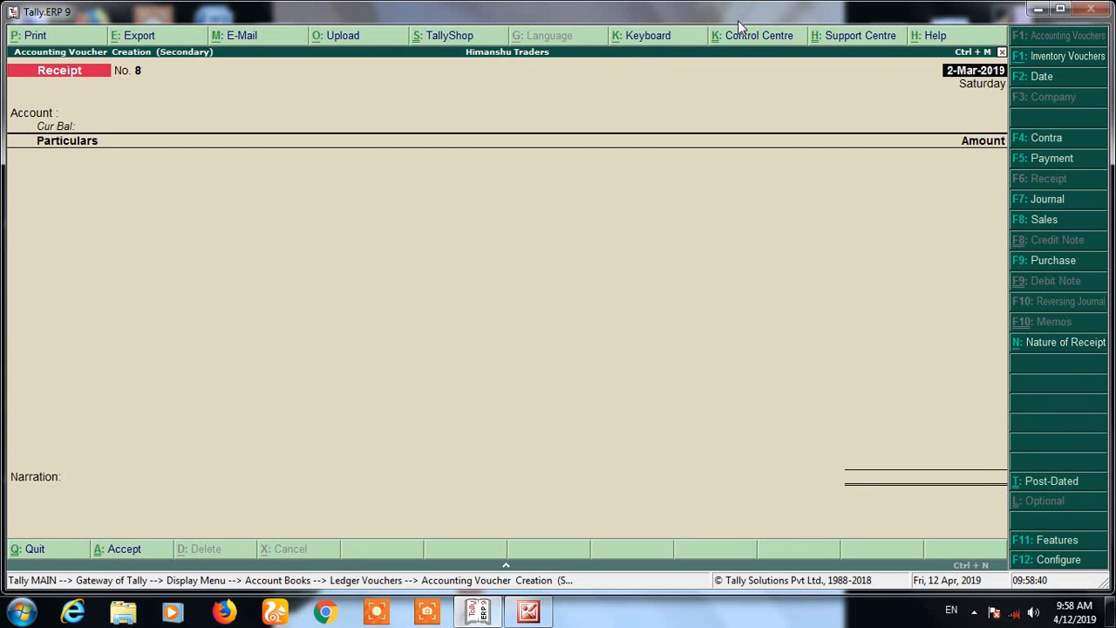
key(Return)
text(sta)
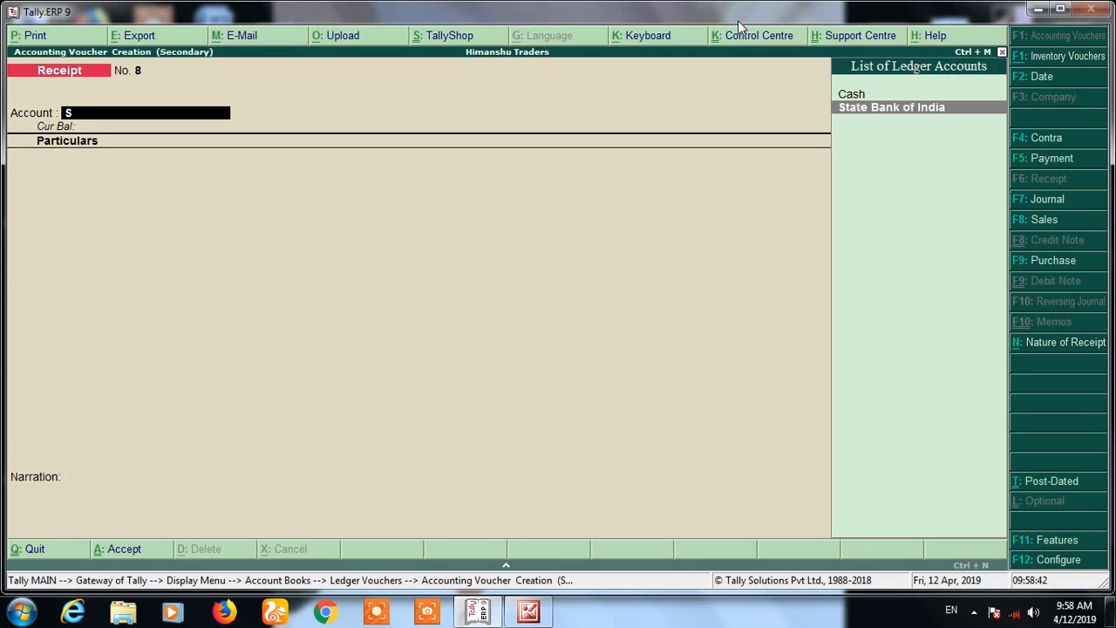
key(Return)
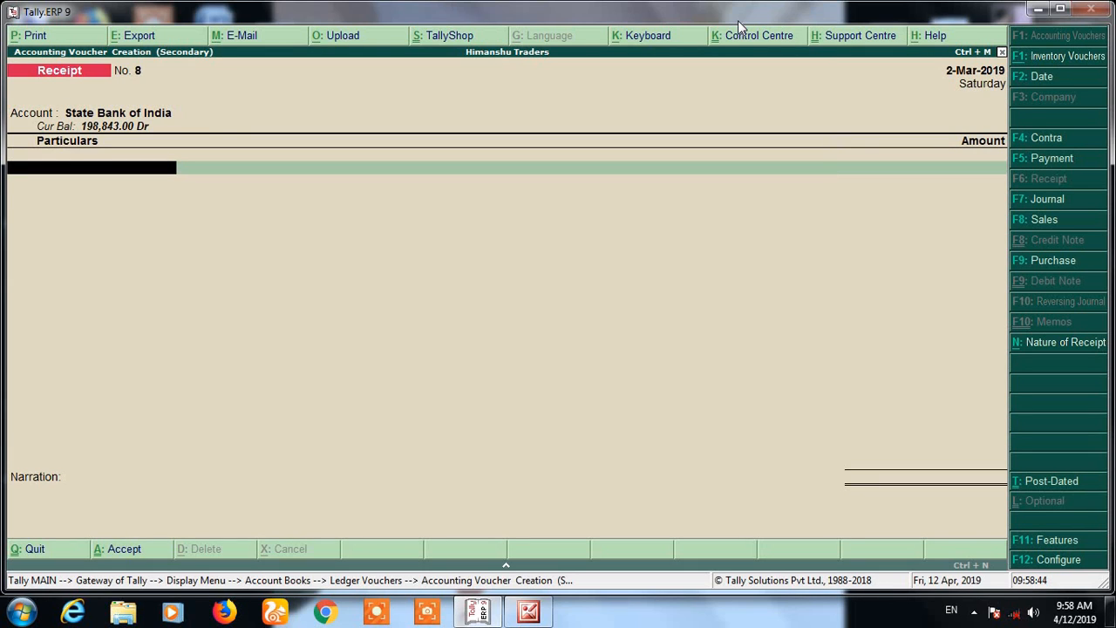
Credit Deepak Kirana Store with 10,000 in the receipt voucher
text(Dee)
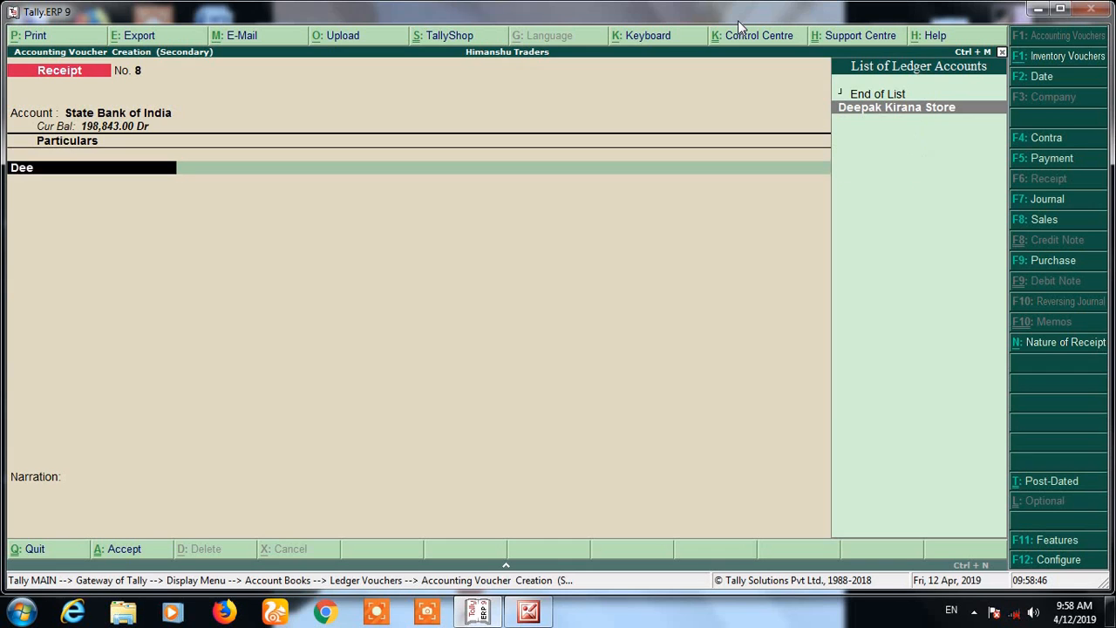
key(Return)
text(10000)
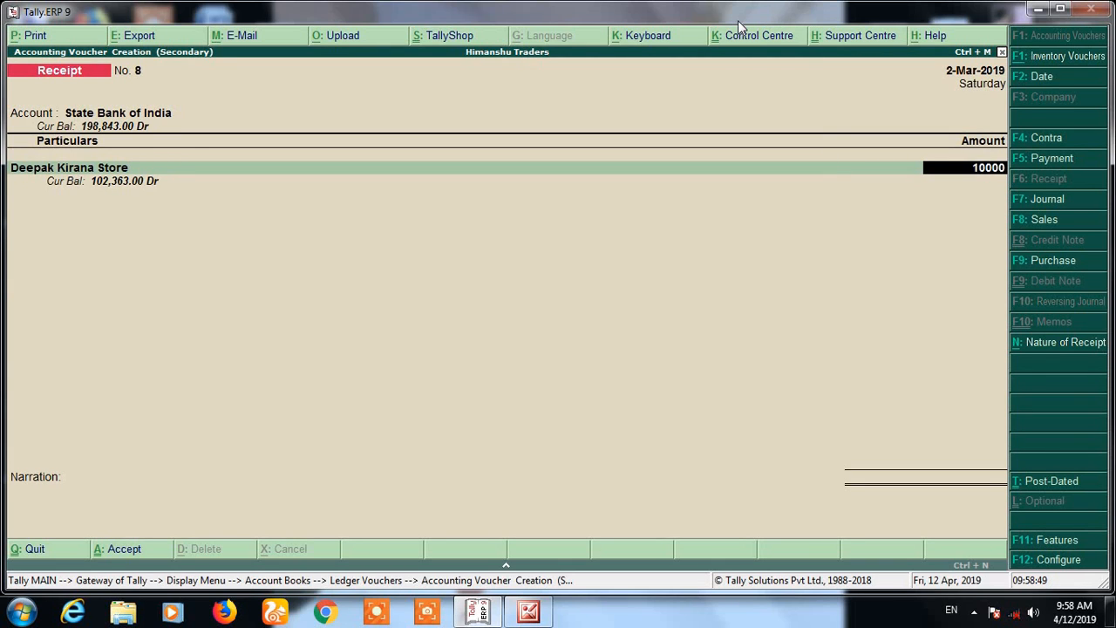
key(Return)
Allocate the full receipt amount as Agst Ref to the pending bill Gst/18-19/16 and end the particulars
key(Return)
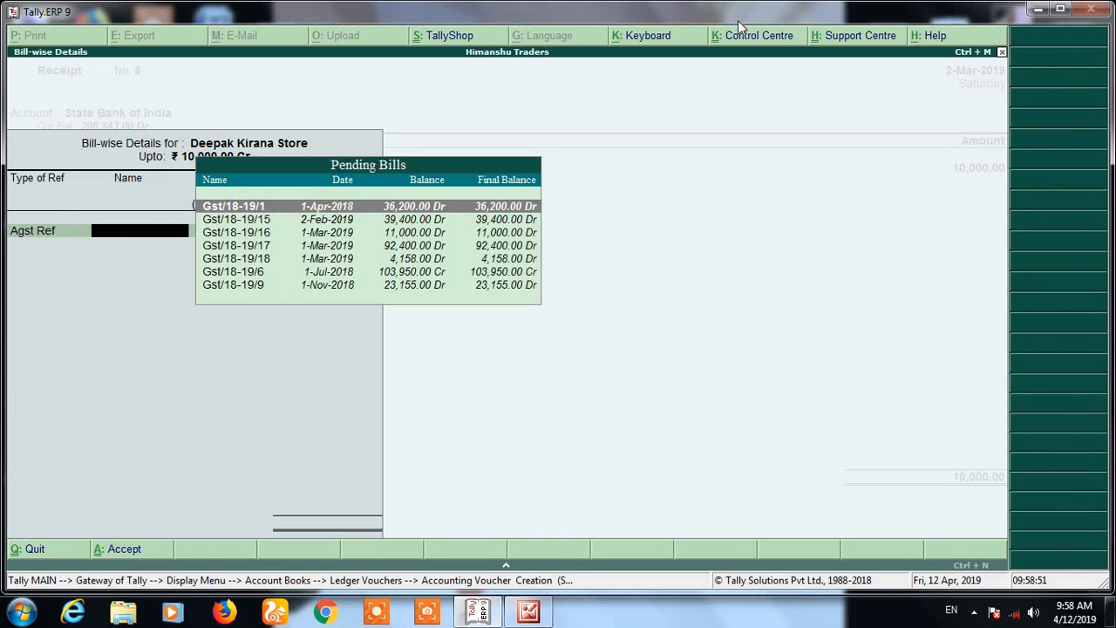
key(Down)
key(Down)
key(Return)
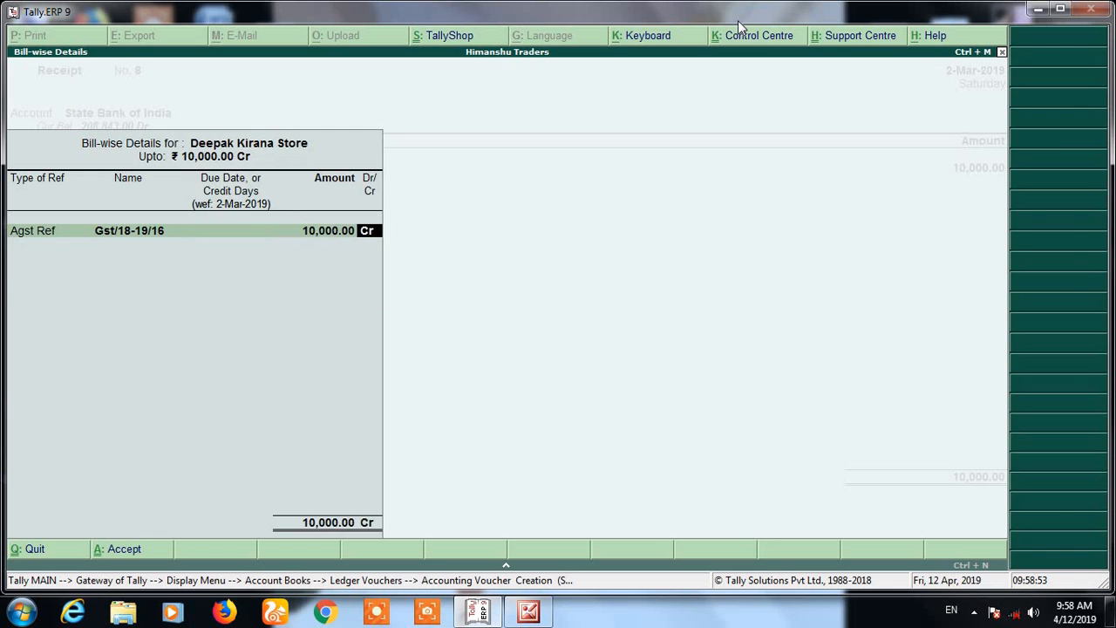
key(Return)
key(Return)
key(Return)
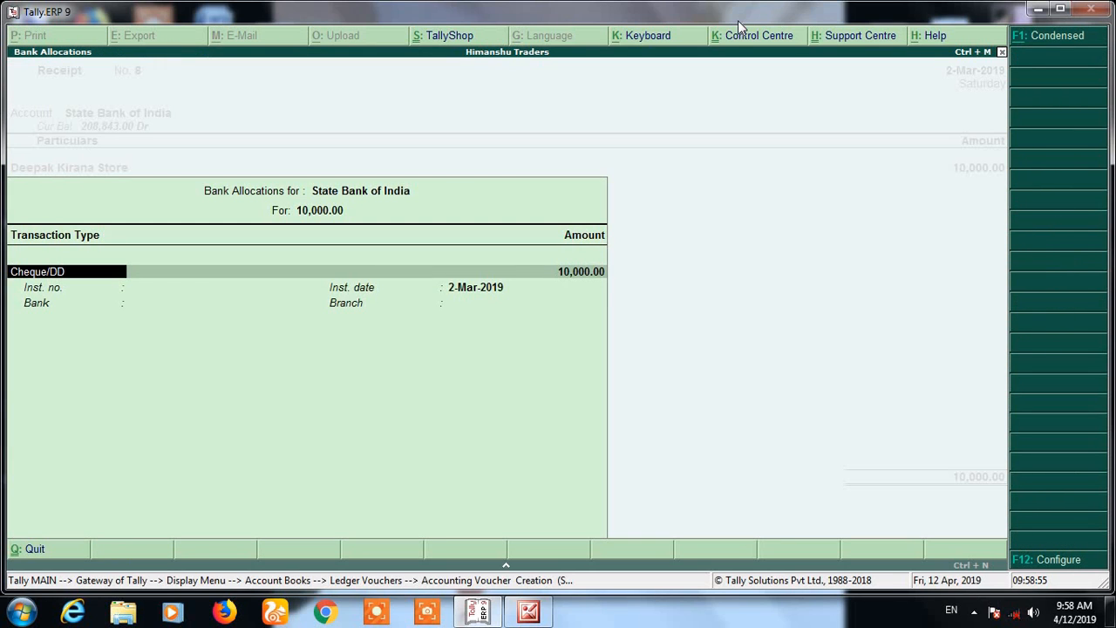
Keep Cheque/DD as the transaction type, enter instrument number 125632 with bank Not Applicable, and save the receipt voucher
key(Return)
text(125632)
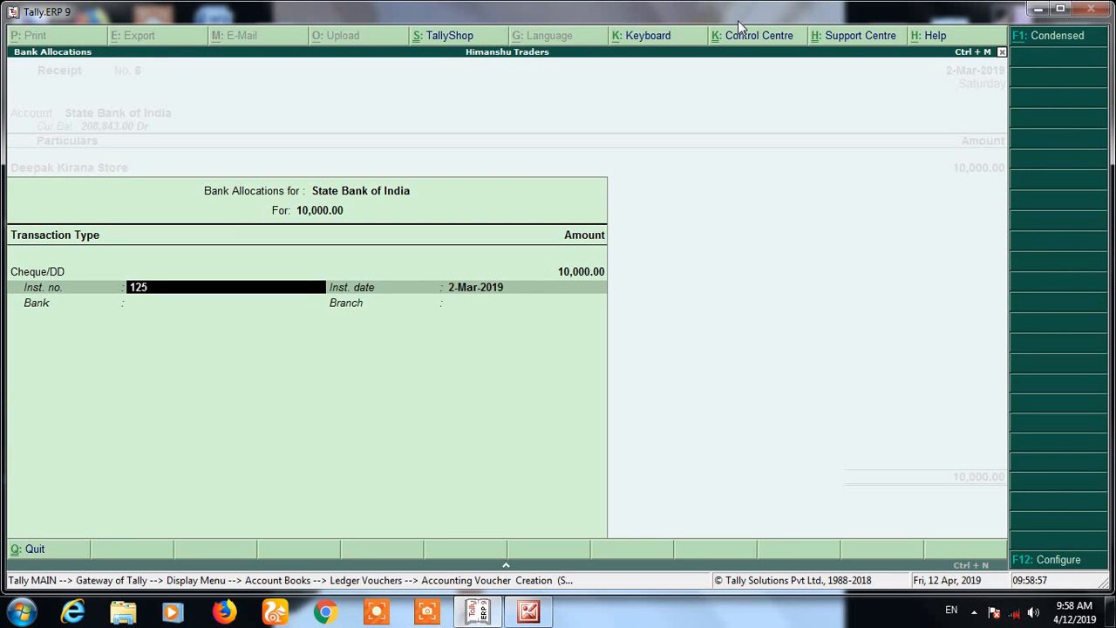
key(Return)
key(Return)
key(Return)
key(Return)
key(Return)
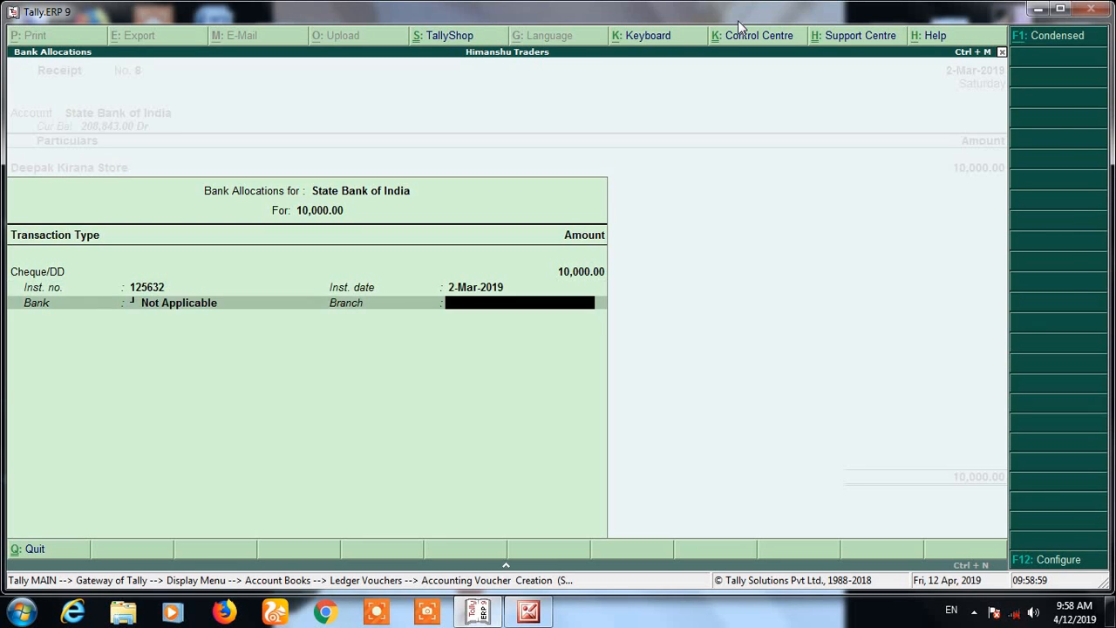
key(Return)
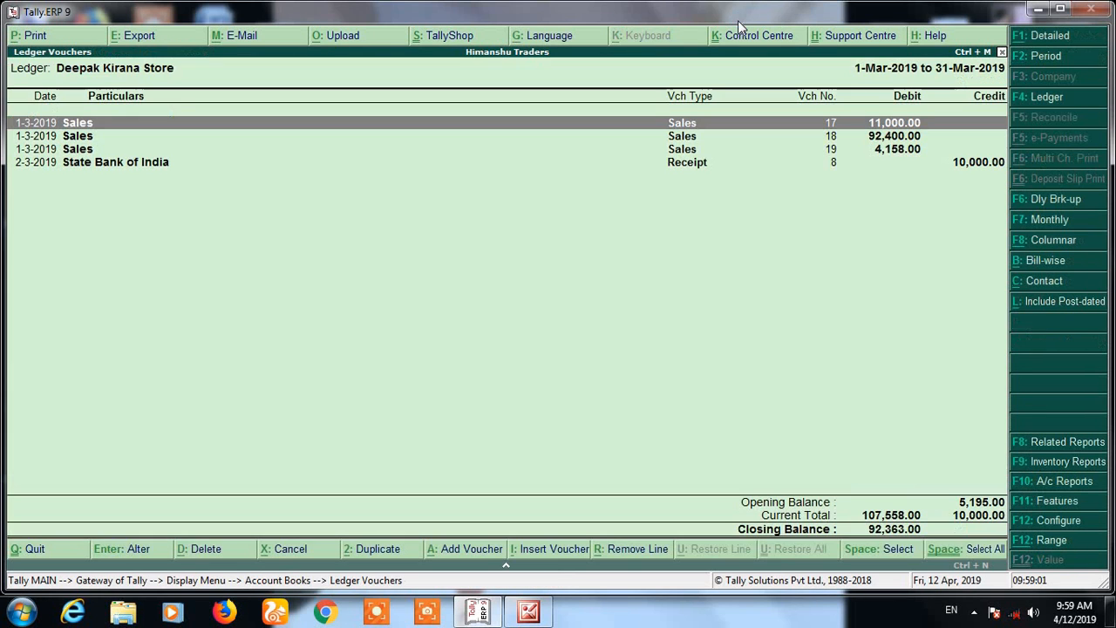
Check the receipt line in the Deepak Kirana Store ledger, and switch to the State Bank of India ledger
click(939, 165)
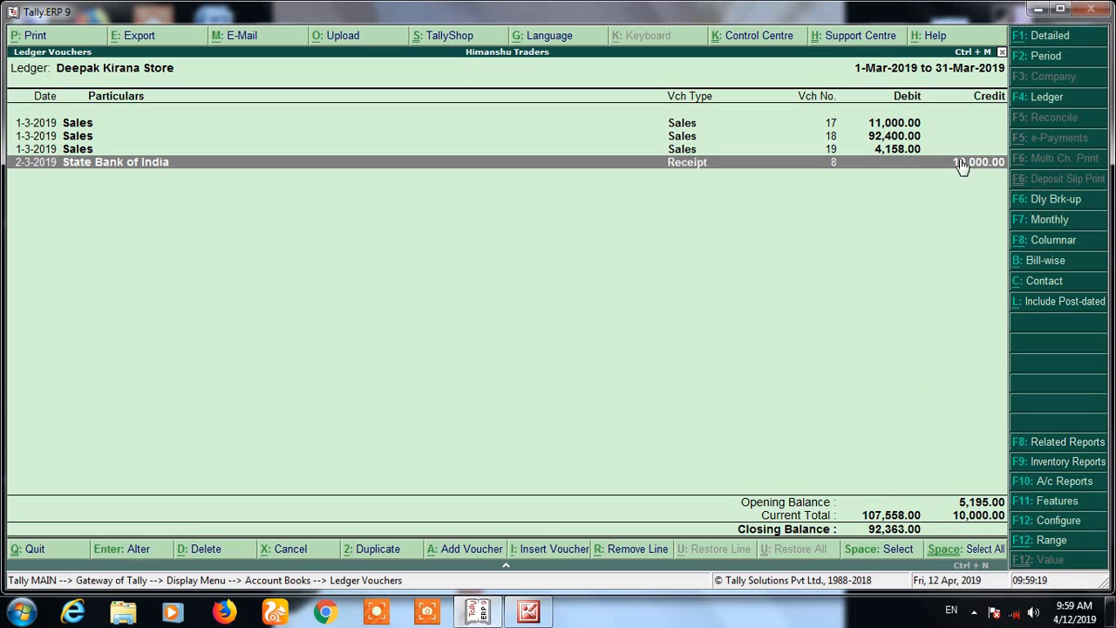
key(Escape)
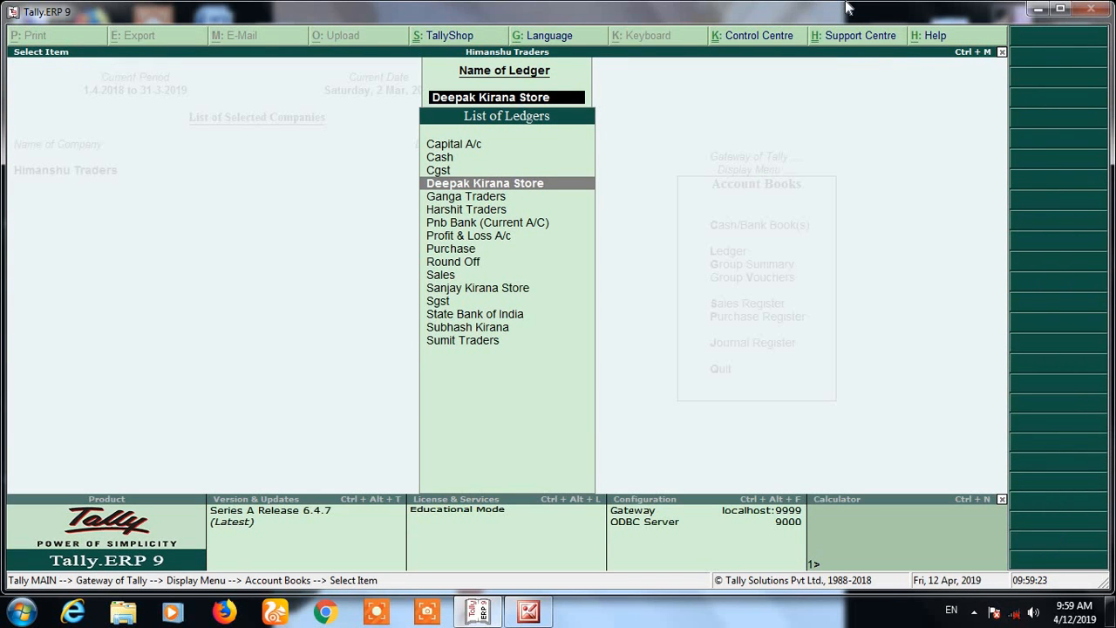
key(Down)
key(Down)
key(Down)
key(Down)
key(Down)
key(Down)
key(Down)
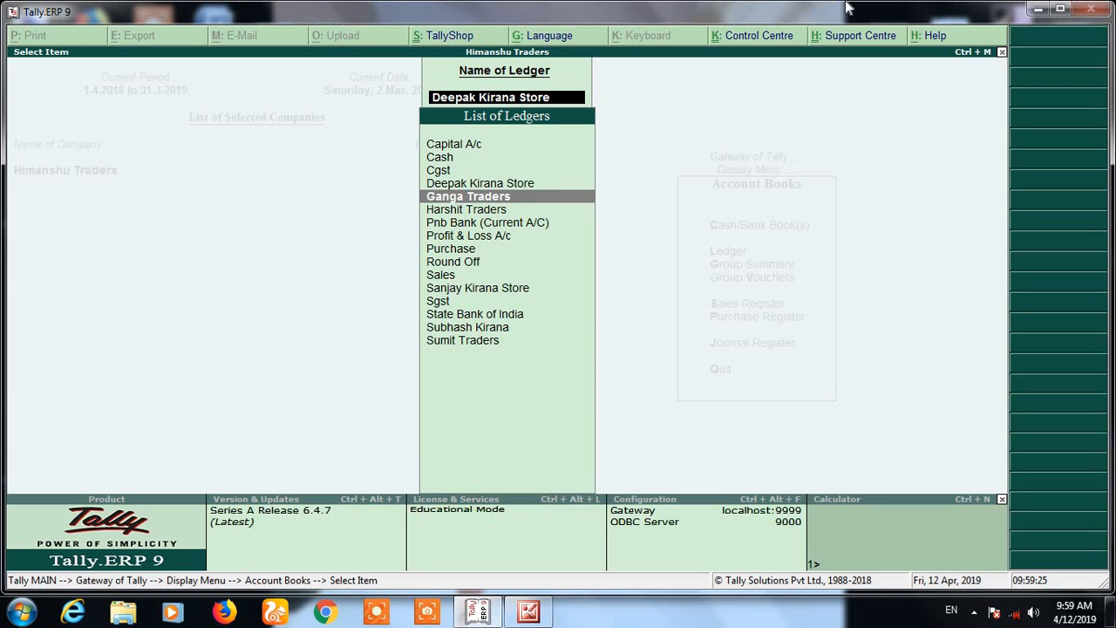
key(Down)
key(Down)
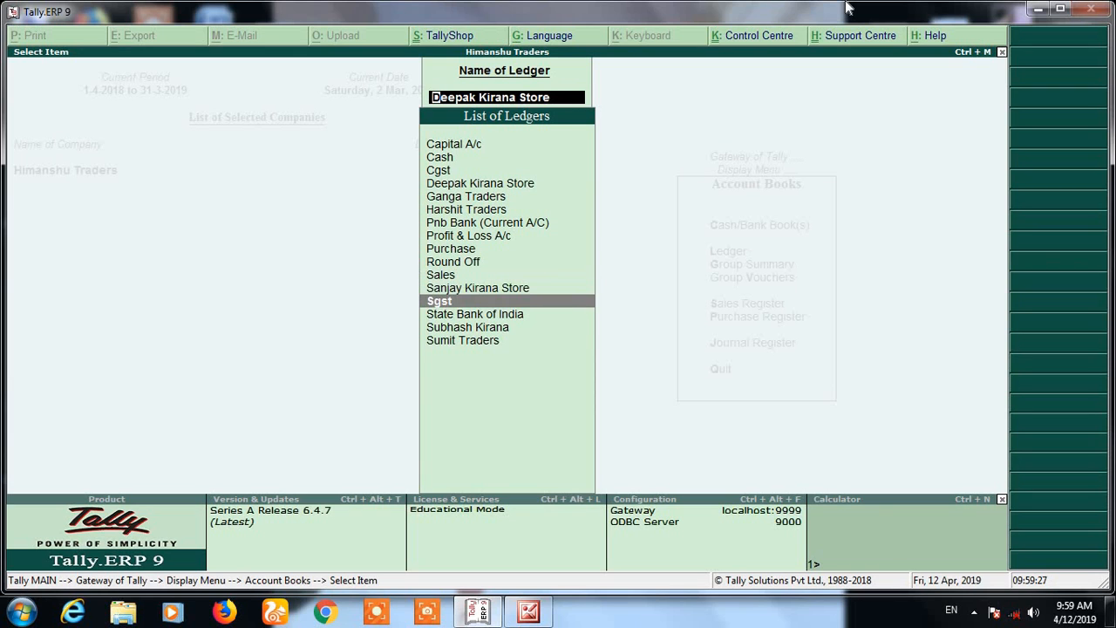
key(Return)
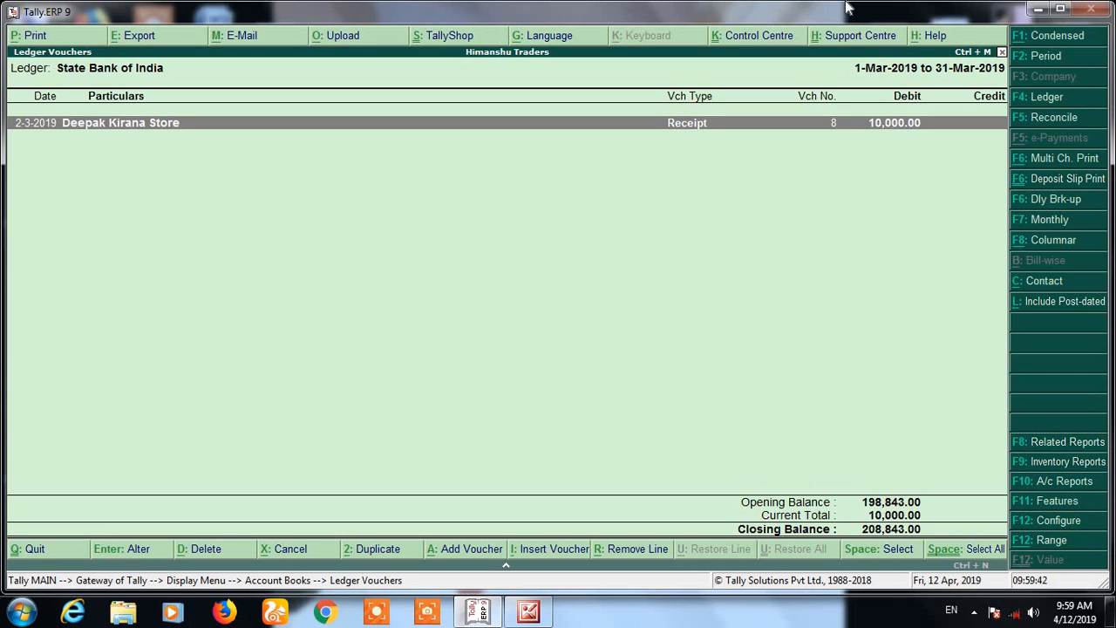
Add a contra voucher dated 2-Mar-2019 from the ledger report, with State Bank of India as the account
key(alt+a)
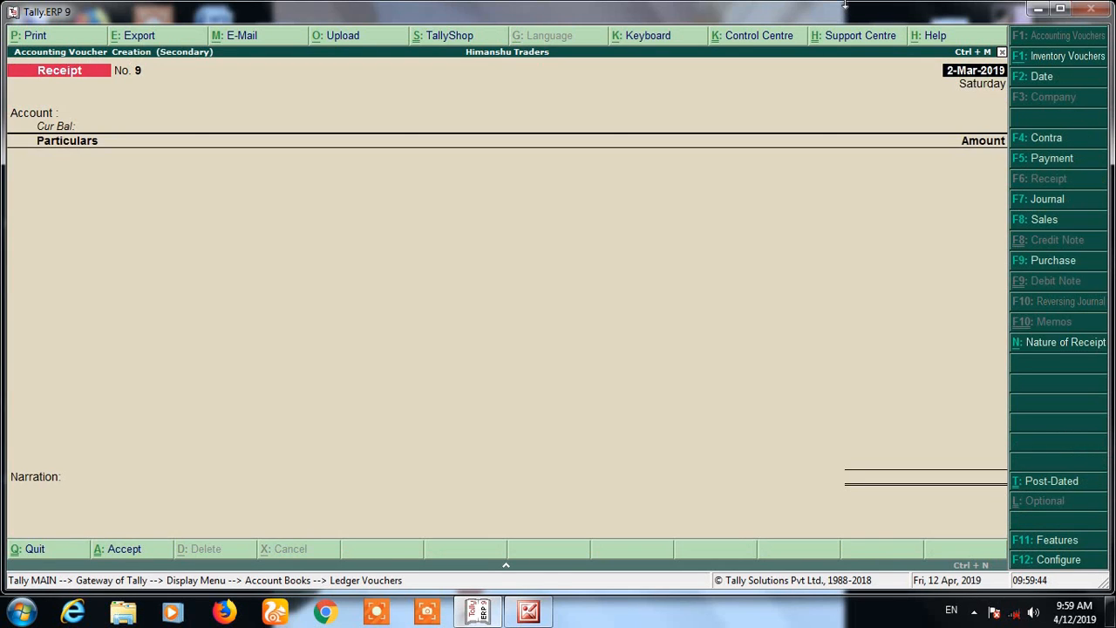
key(F5)
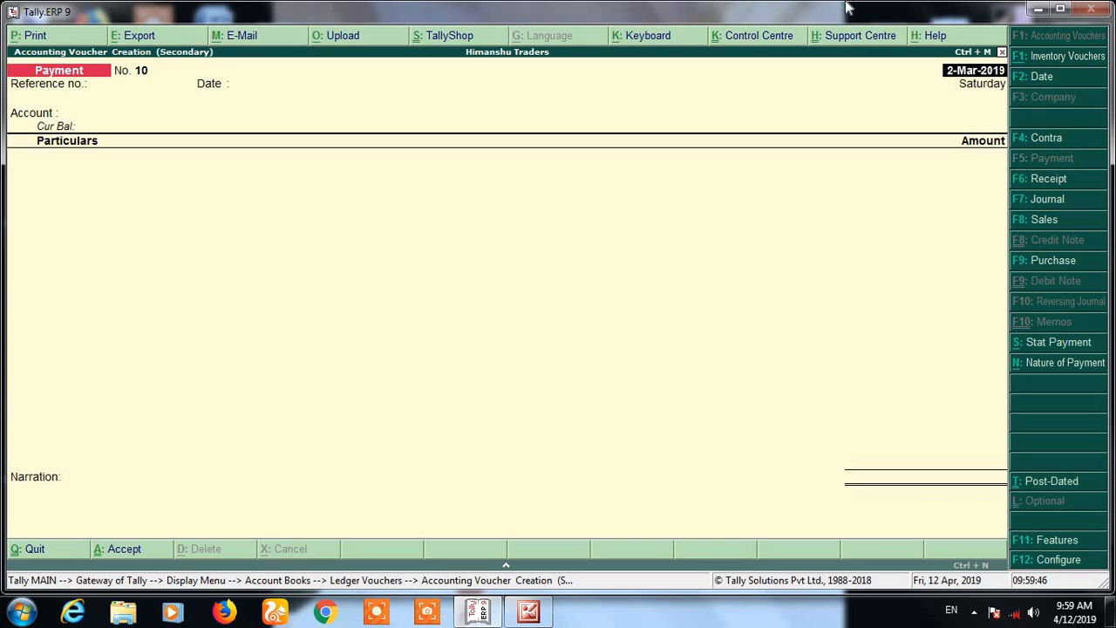
key(F4)
key(Return)
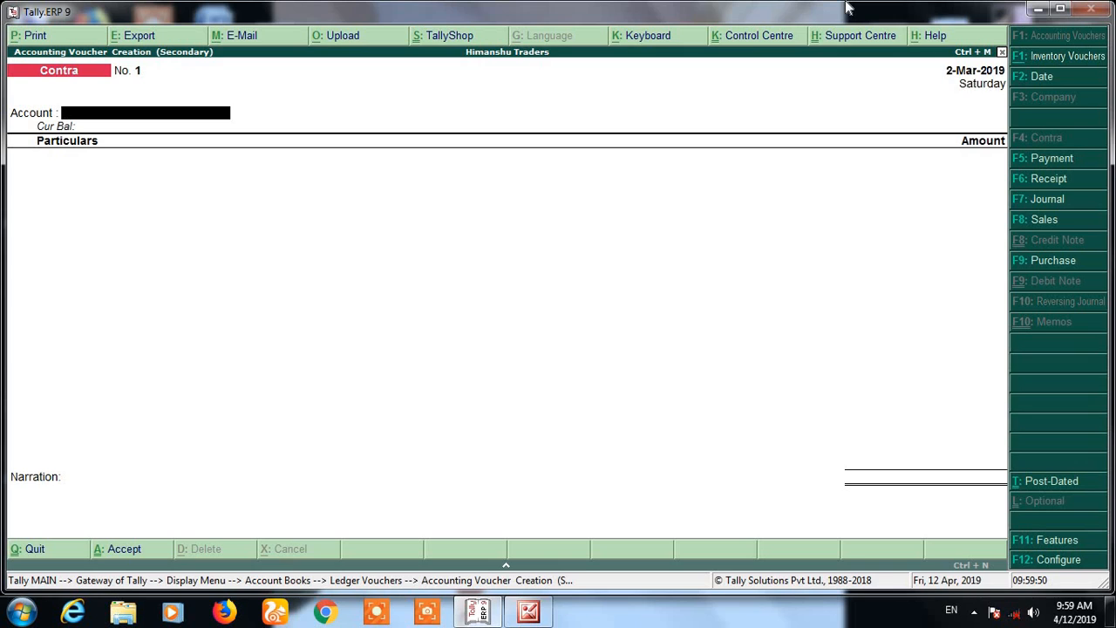
text(St)
key(Return)
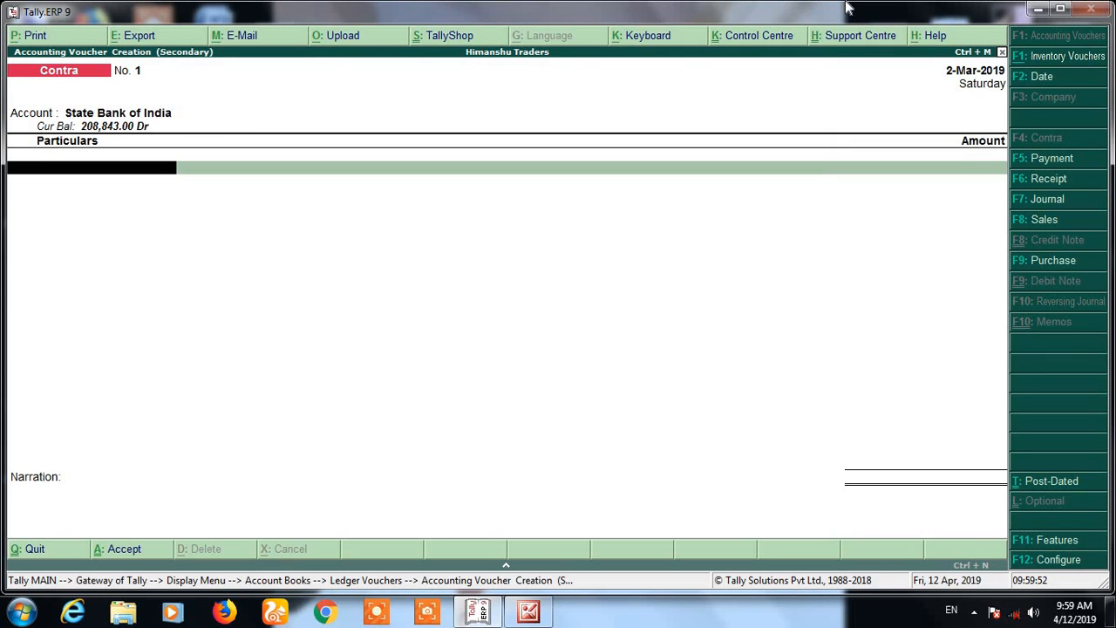
Enter Cash with an amount of 20,000 in the contra voucher's particulars
text(Ca)
key(Return)
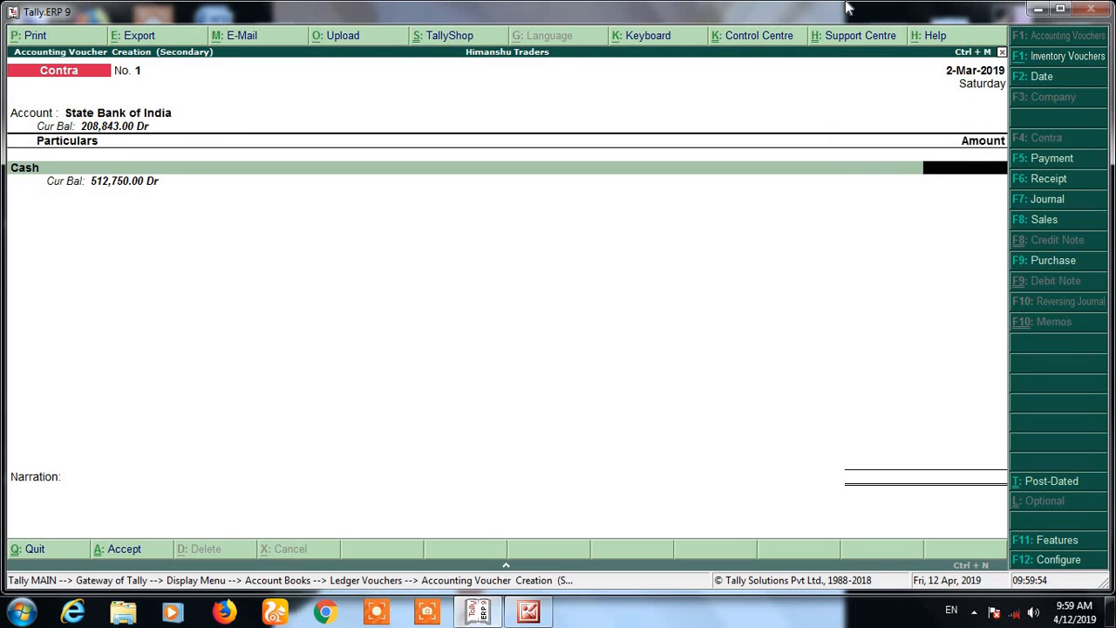
text(20,000)
key(Return)
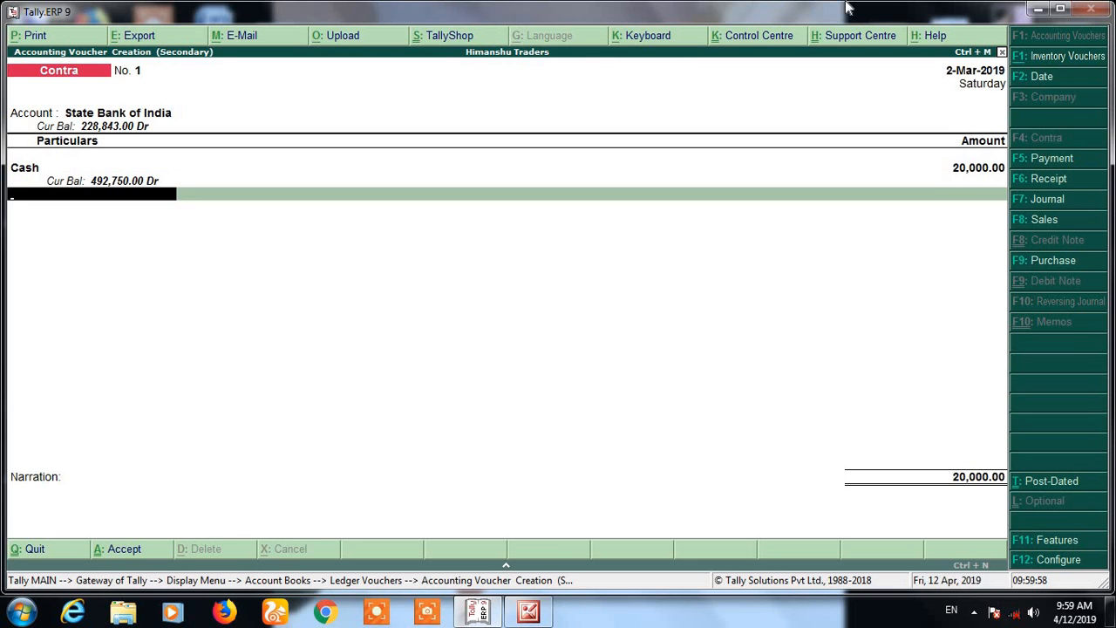
Keep the Cash bank allocation with blank denominations, save the contra voucher, and select its line in the ledger
key(Return)
key(Return)
key(Return)
key(Return)
key(Return)
key(Return)
key(Return)
key(Return)
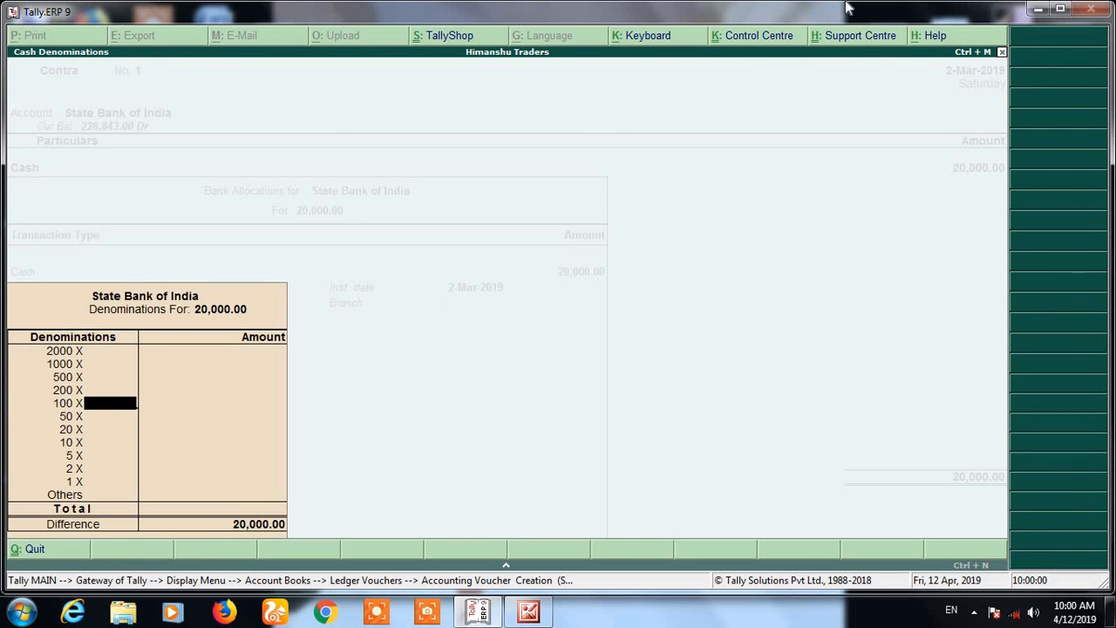
key(Return)
key(Return)
key(Return)
key(Return)
key(Return)
key(Return)
key(Return)
key(Return)
key(Return)
key(Return)
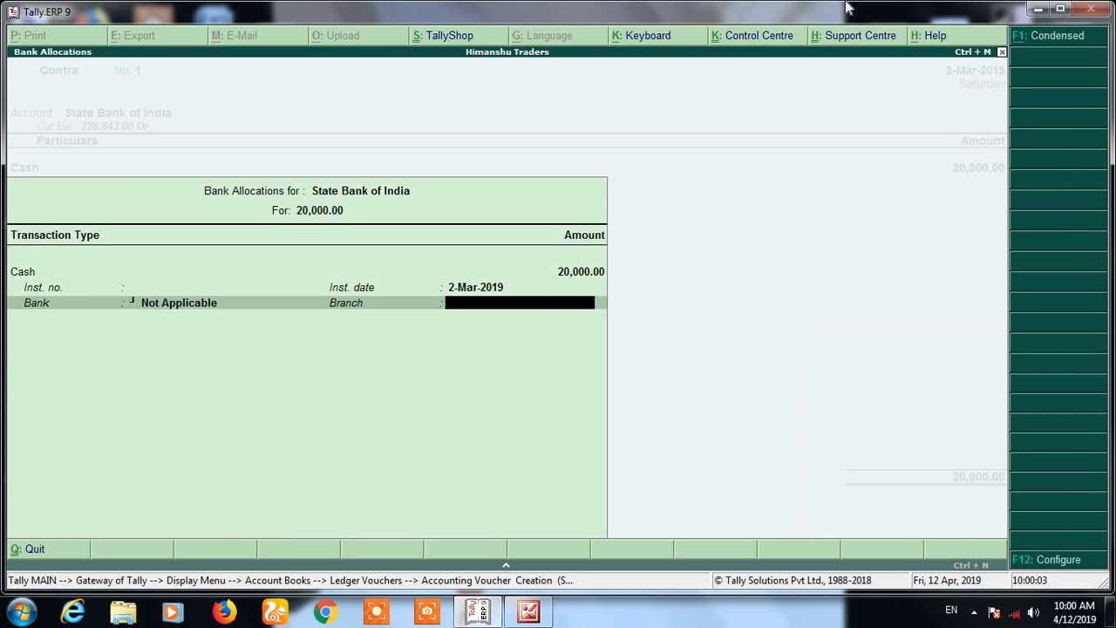
key(Return)
key(Return)
key(Return)
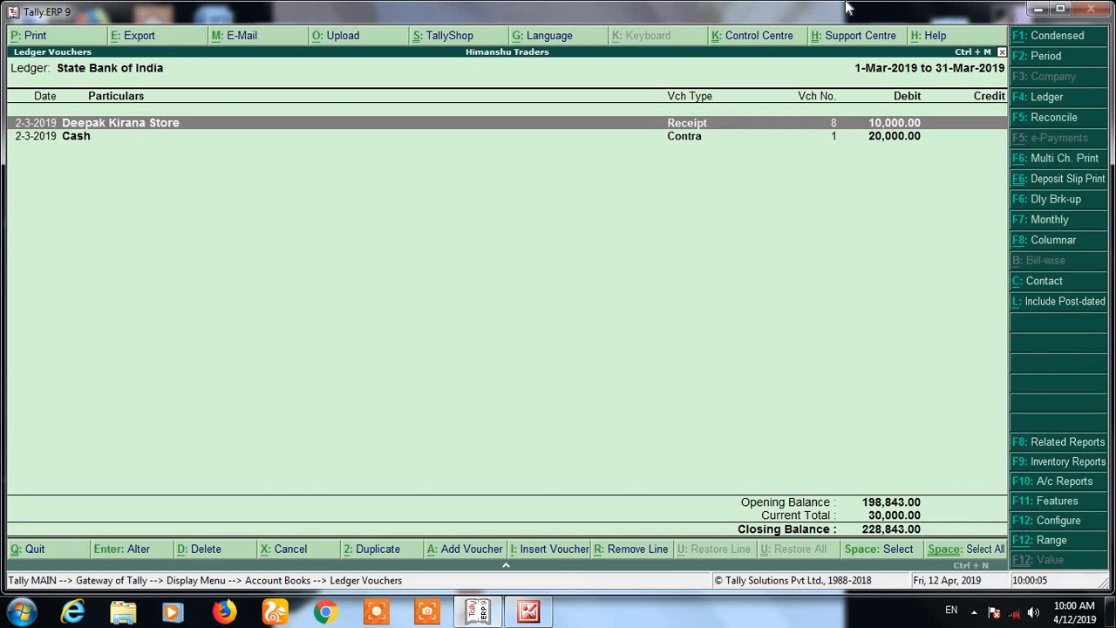
key(Down)
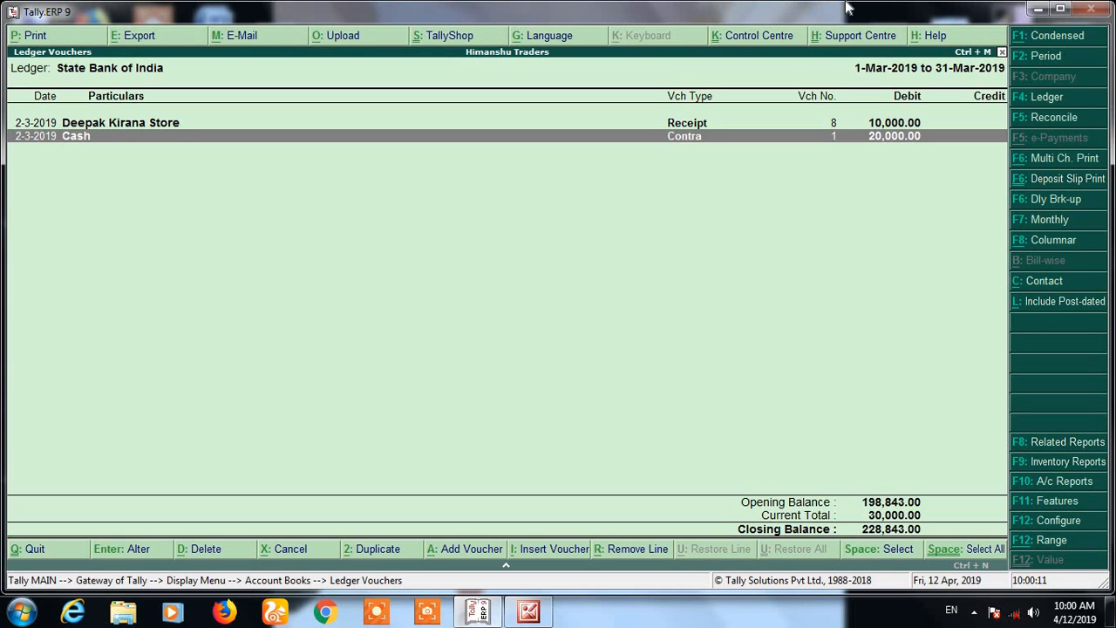
key(alt+a)
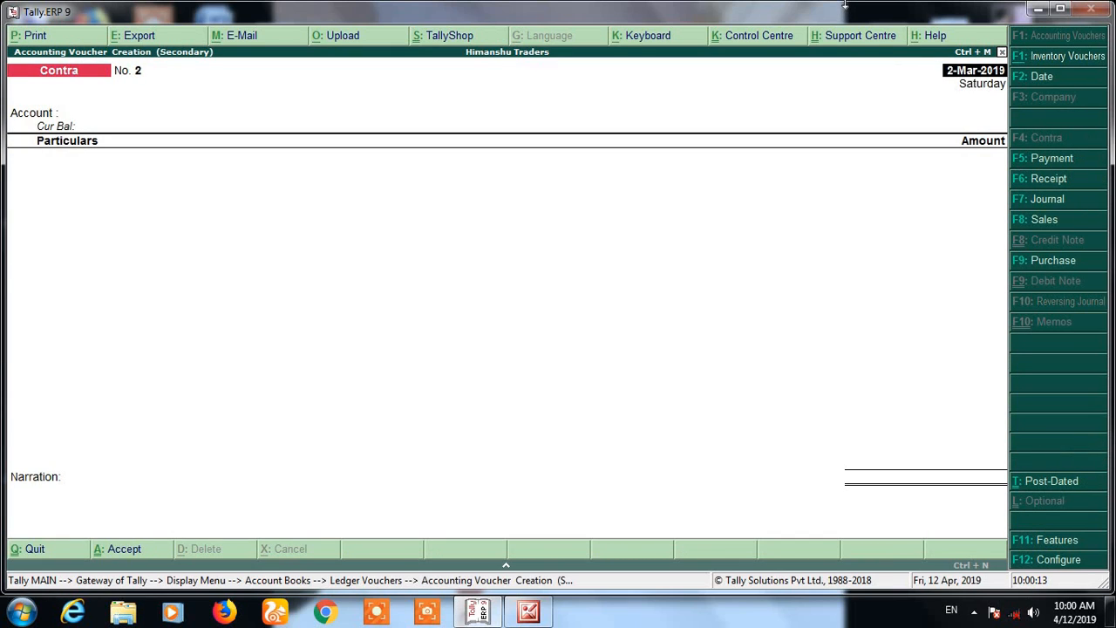
key(F5)
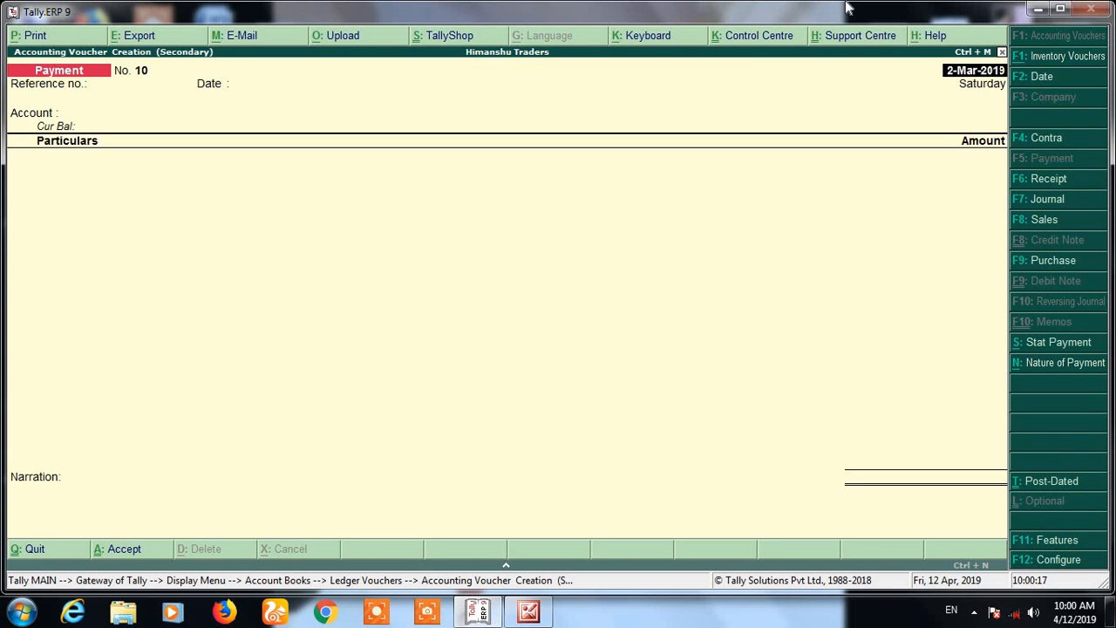
key(Escape)
key(y)
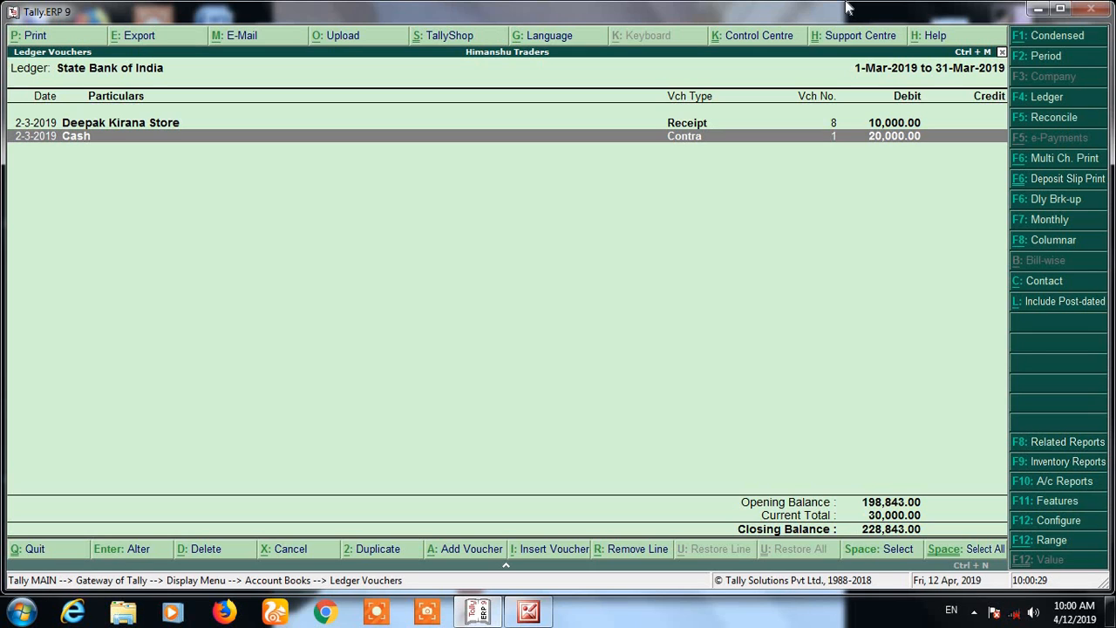
Leave the State Bank of India ledger and open the Pnb Bank (Current A/C) ledger
key(Escape)
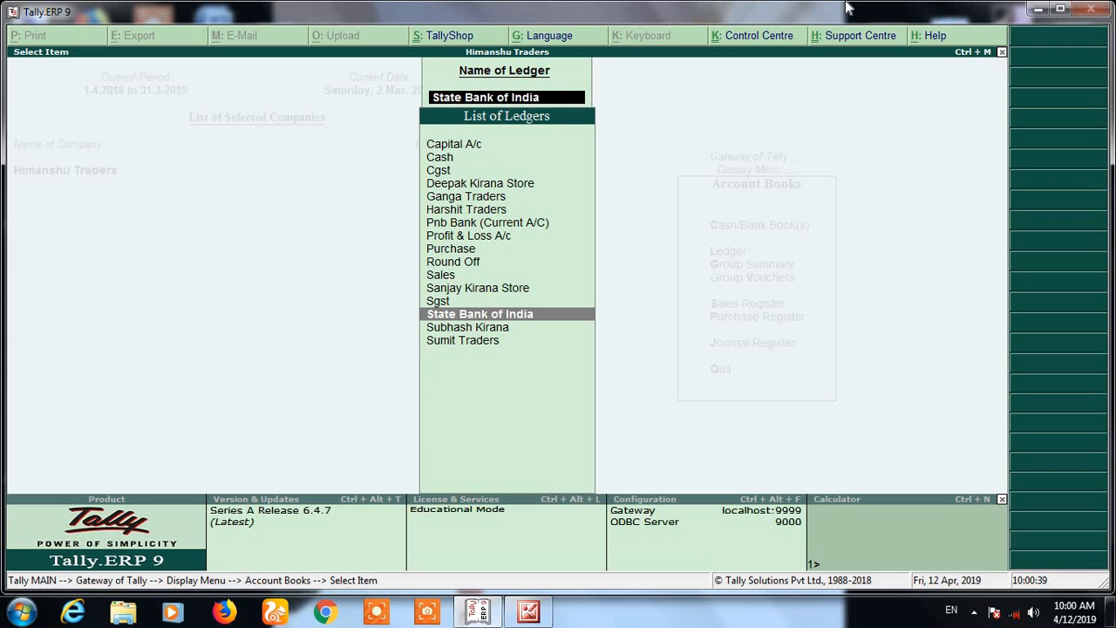
key(Up)
key(Up)
key(Up)
key(Up)
key(Up)
key(Up)
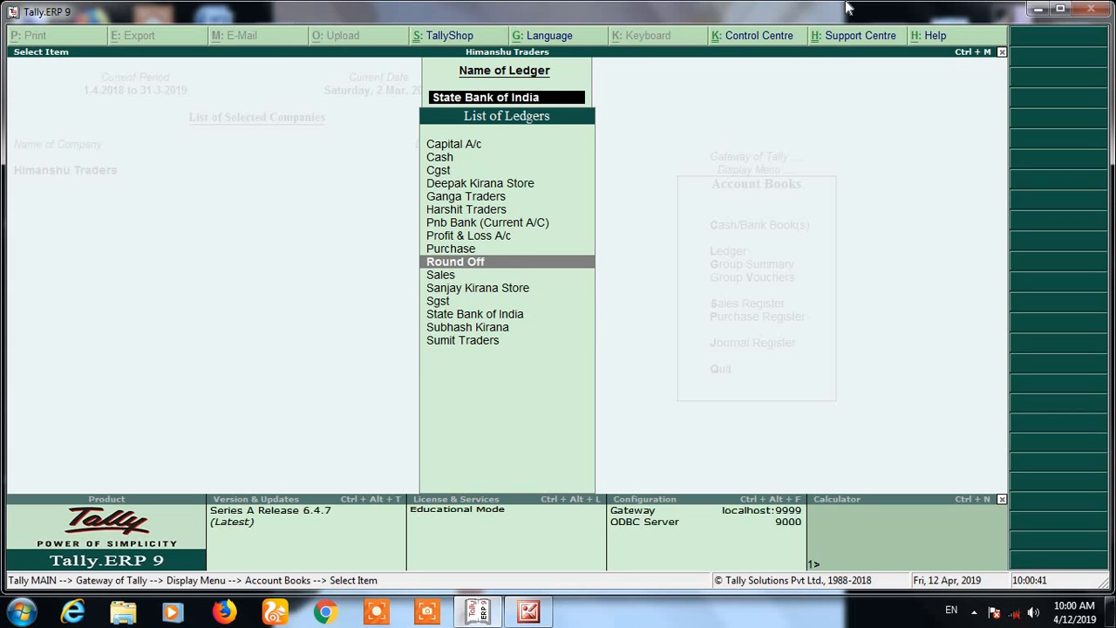
key(Up)
key(Return)
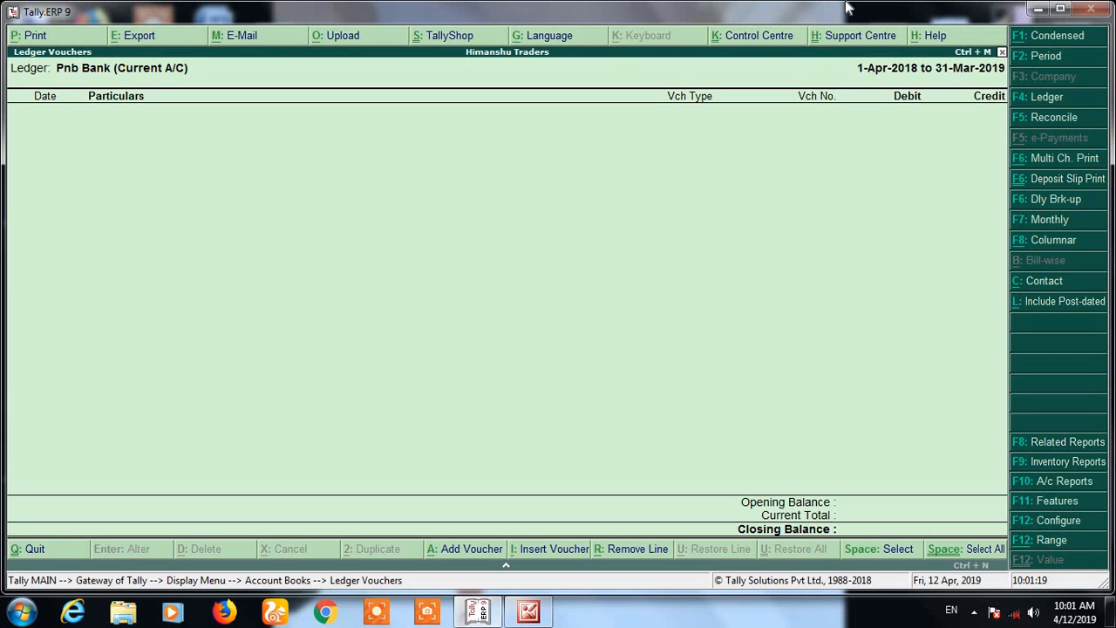
Start a new voucher from the Pnb Bank ledger report and set its date to 1-4-2018
key(alt+a)
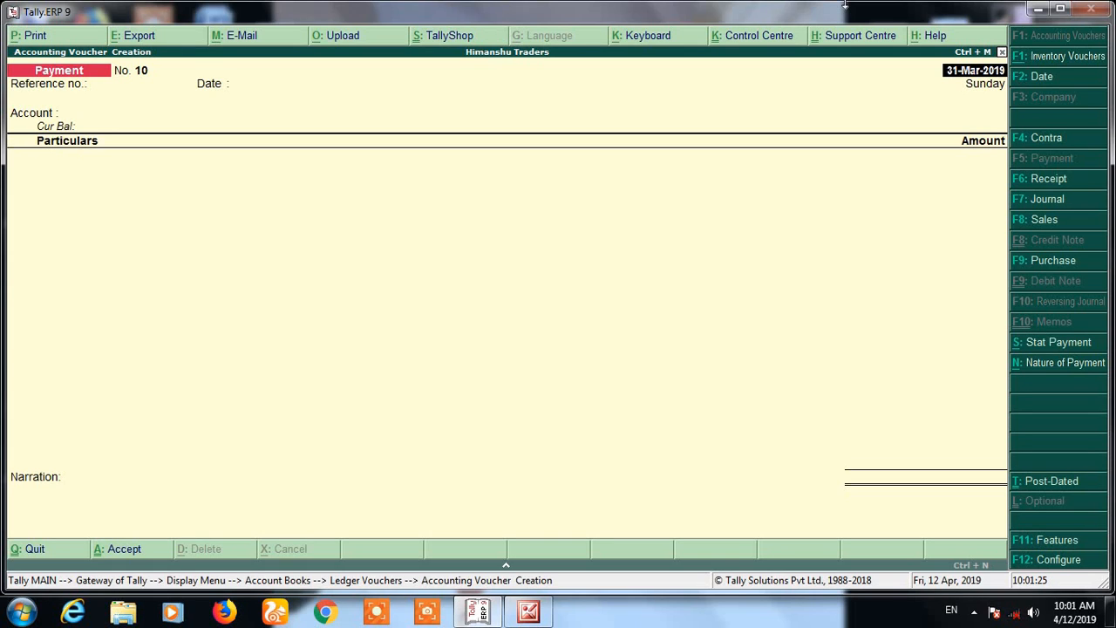
key(F2)
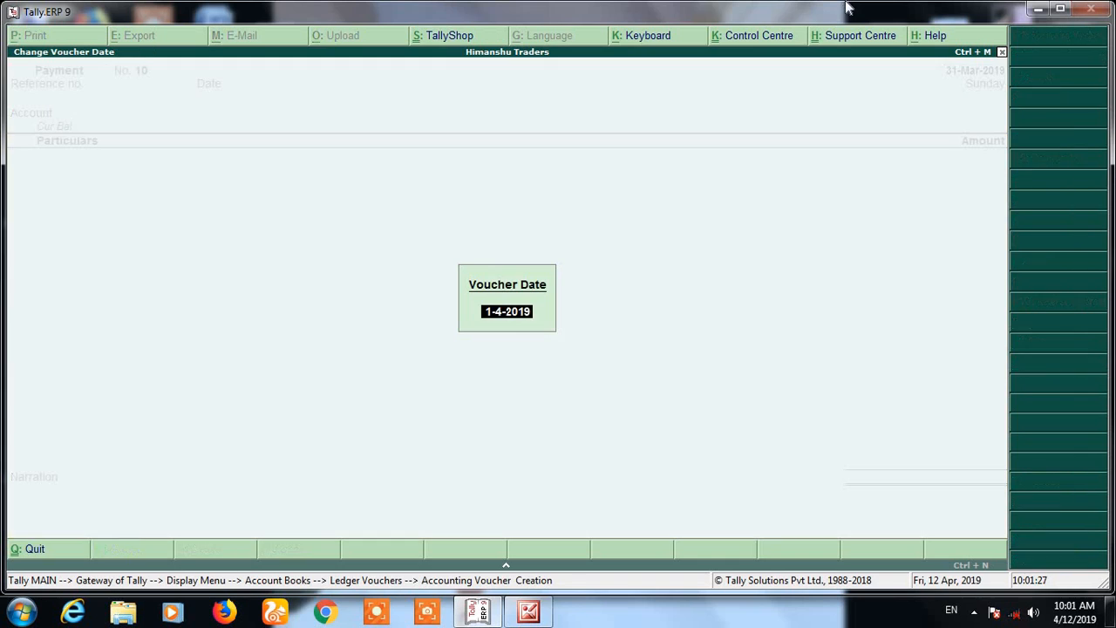
key(Return)
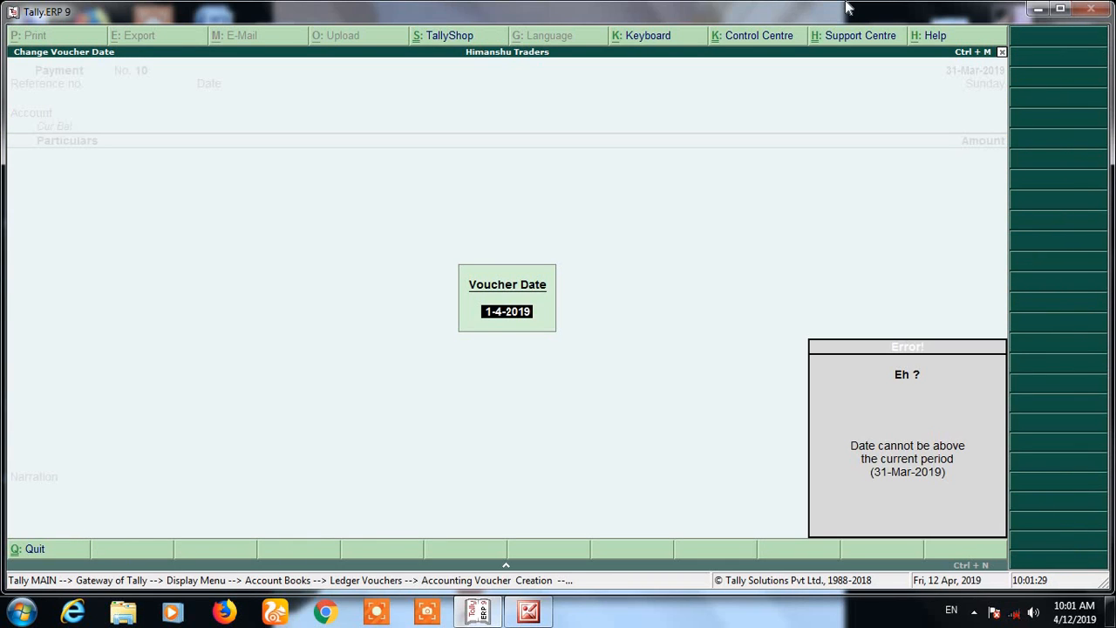
key(BackSpace)
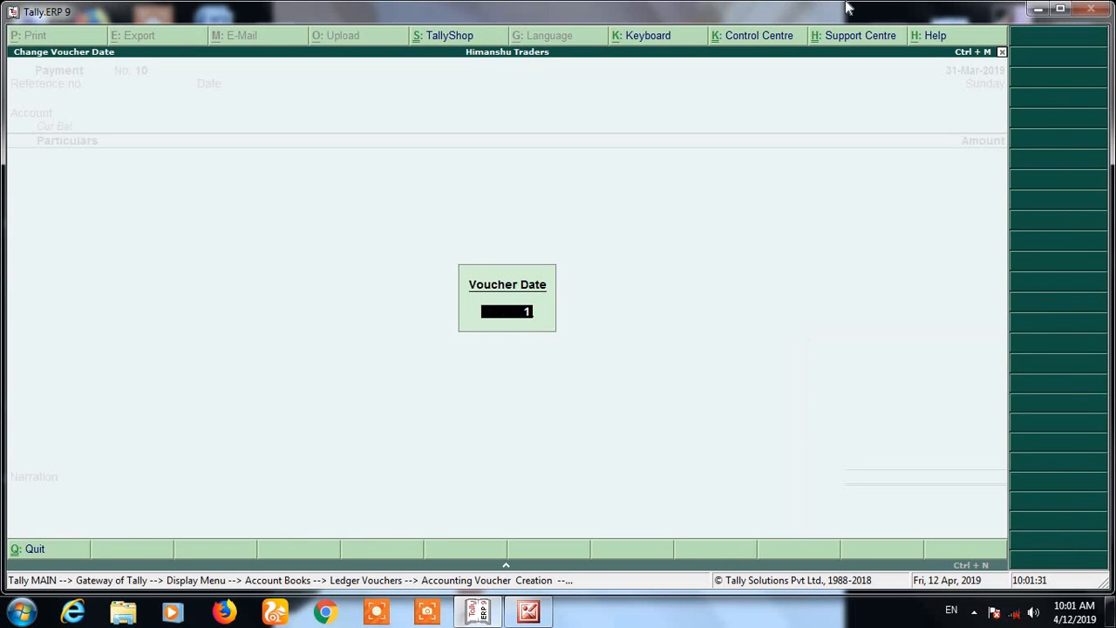
text(14)
key(BackSpace)
text(4 2018)
key(Return)
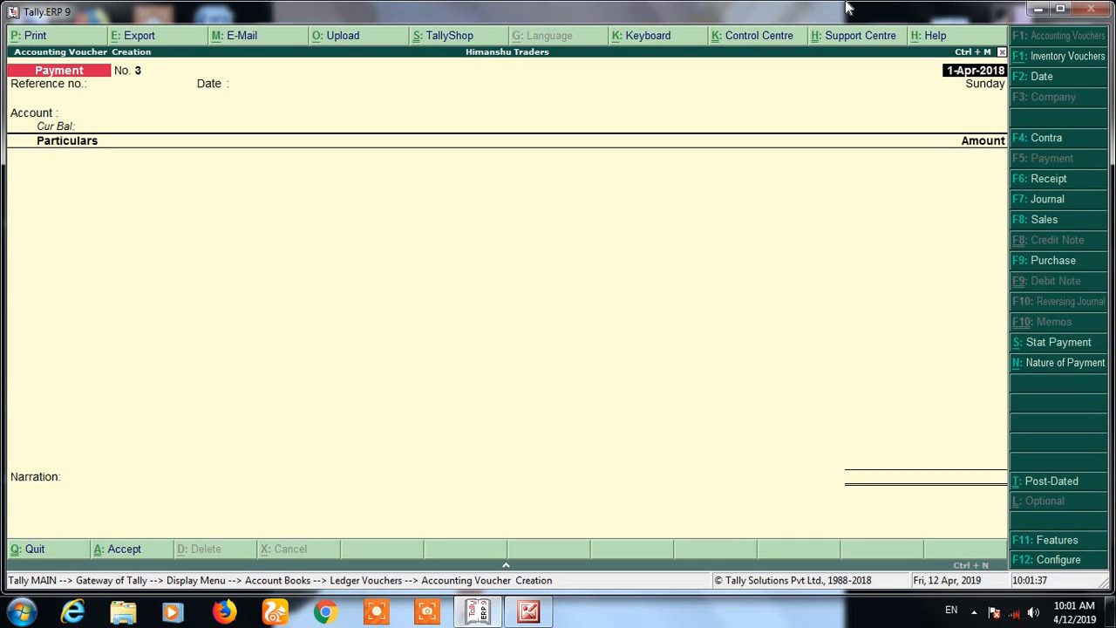
Make it a contra voucher with Pnb Bank (Current A/C) as the account and Cash for 100,000 in the particulars
key(F4)
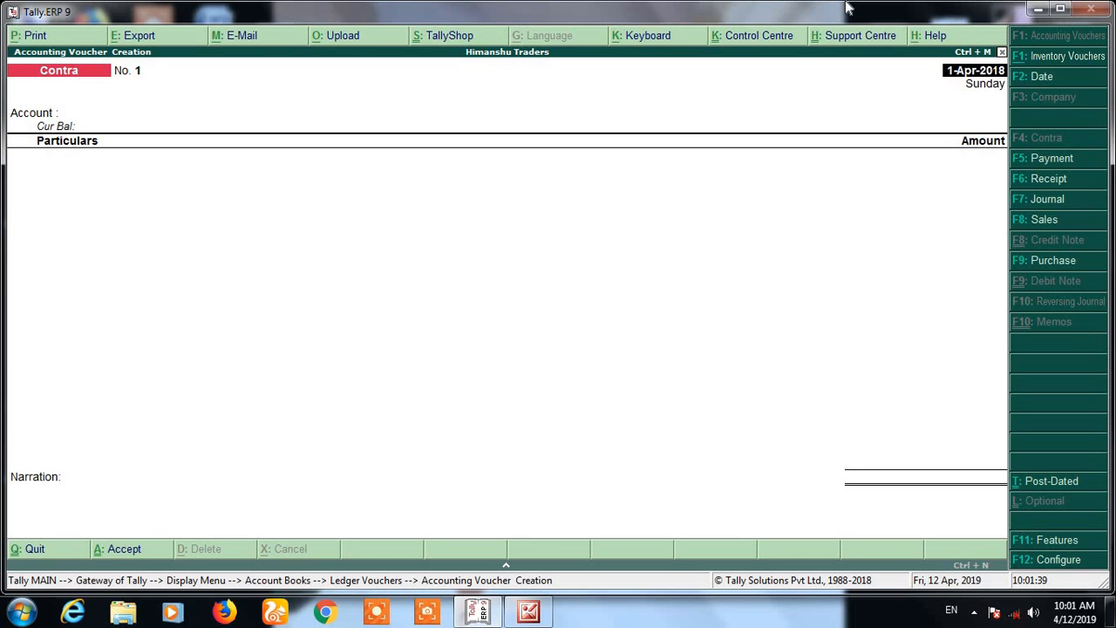
key(Return)
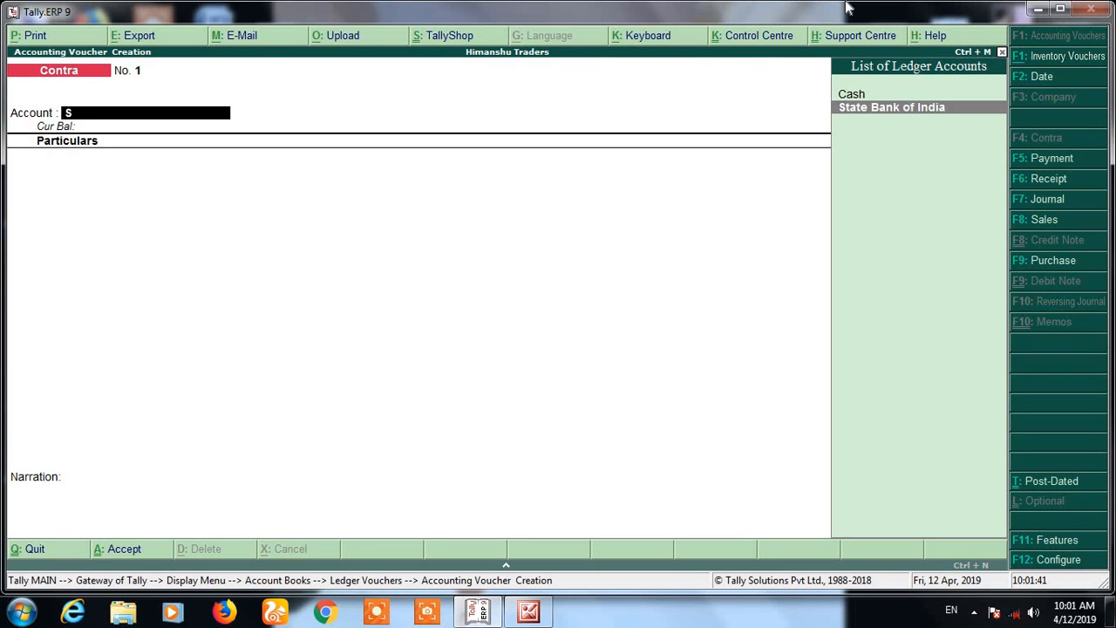
text(Pn)
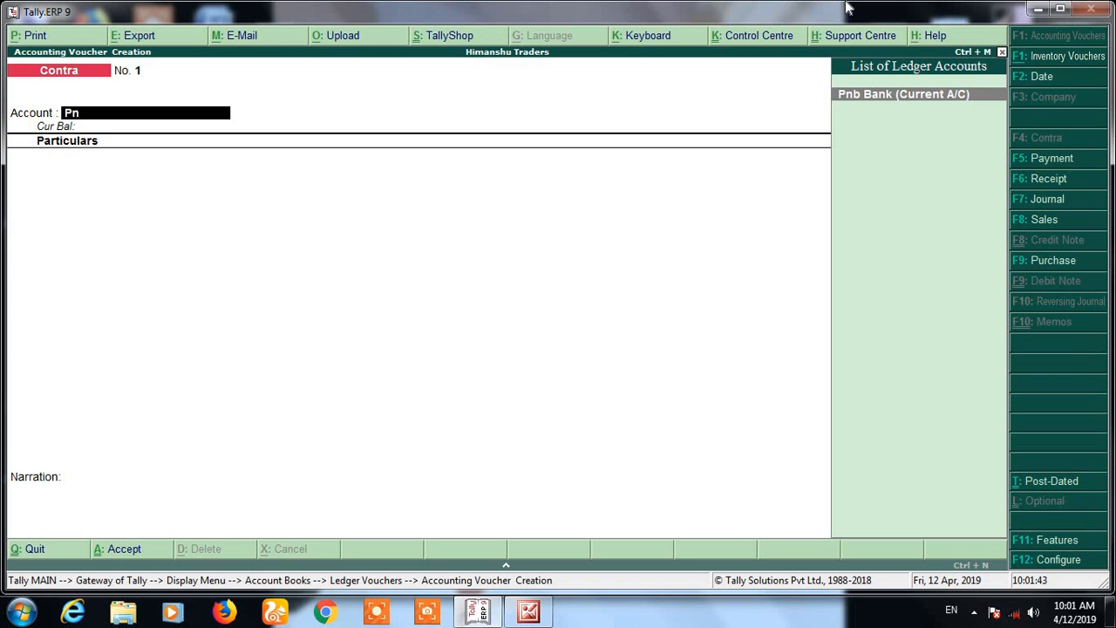
key(Return)
text(Ca)
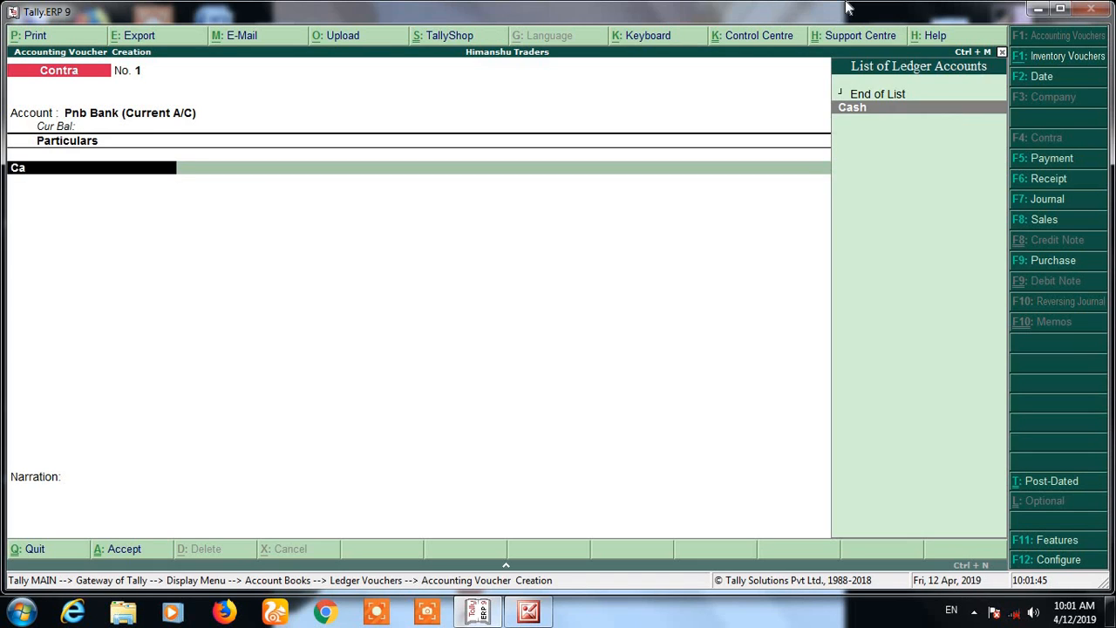
key(Return)
text(100,000)
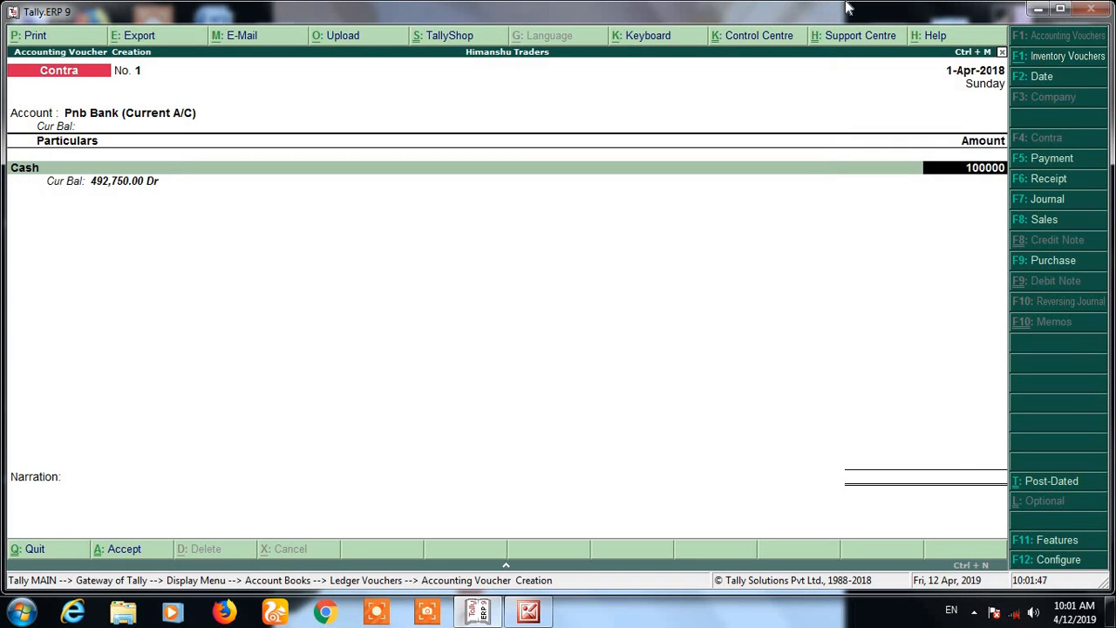
Keep the Cash bank allocation with blank denominations and bank details, and save the contra voucher
key(Return)
key(Return)
key(Return)
key(Return)
key(Return)
key(Return)
key(Return)
key(Return)
key(Return)
key(Return)
key(Return)
key(Return)
key(Return)
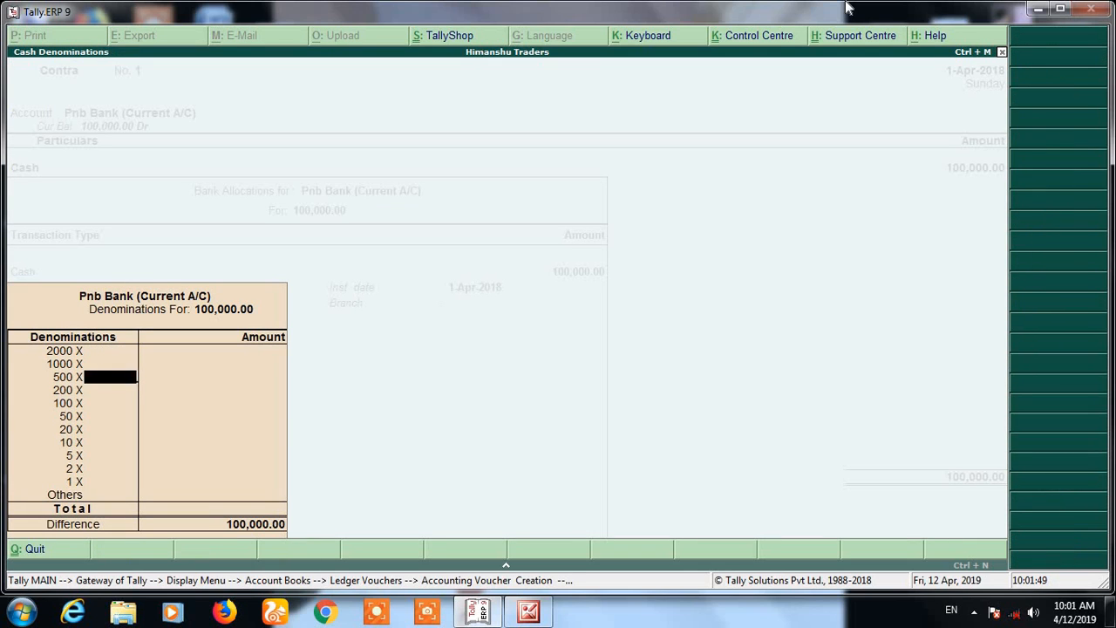
key(Return)
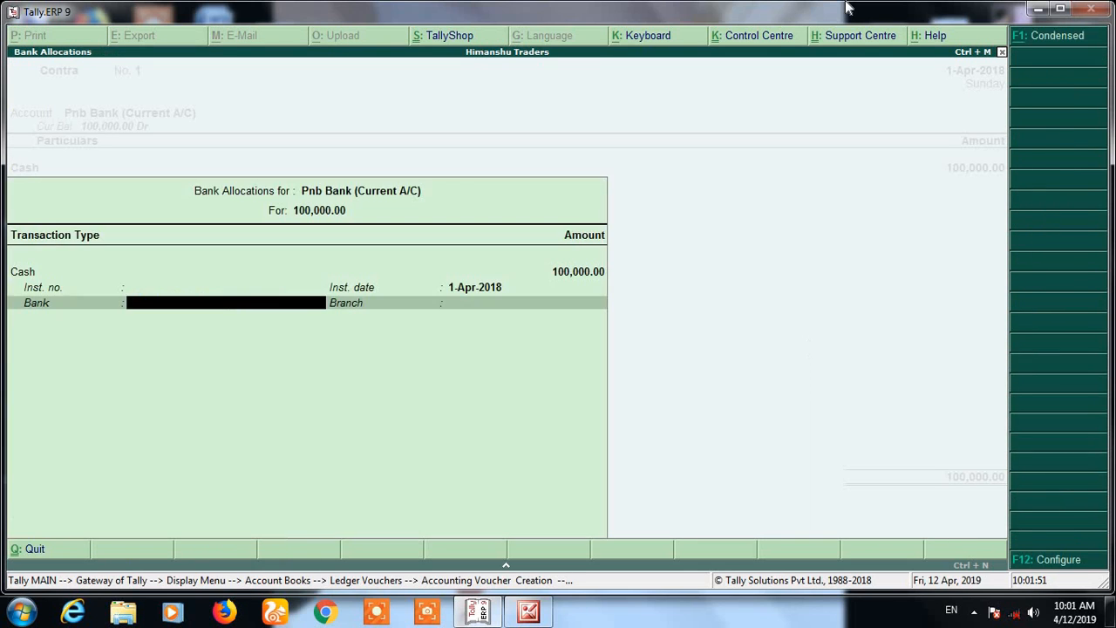
key(Return)
key(Return)
key(Return)
key(Return)
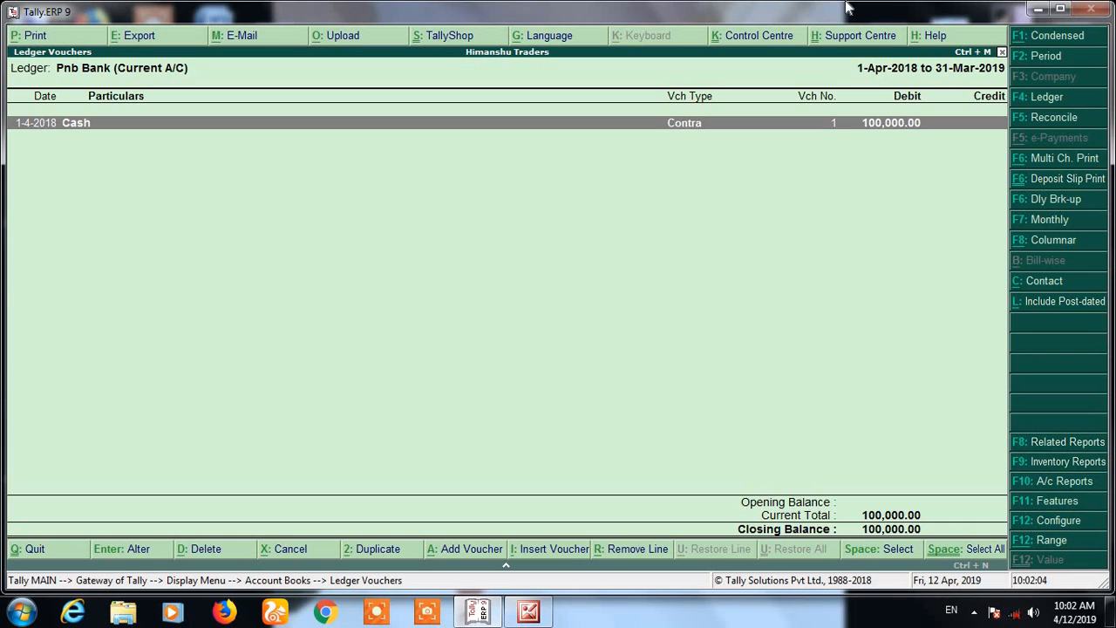
Leave the Pnb Bank ledger without adding another voucher, and open the Stock Summary from the Gateway of Tally
key(alt+a)
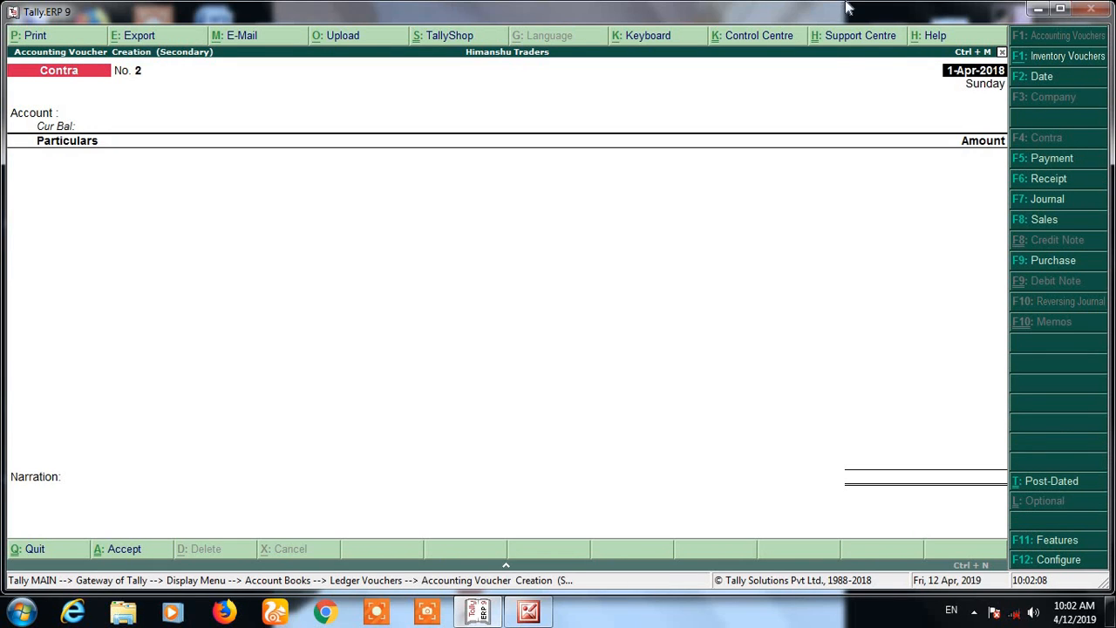
key(Escape)
key(Escape)
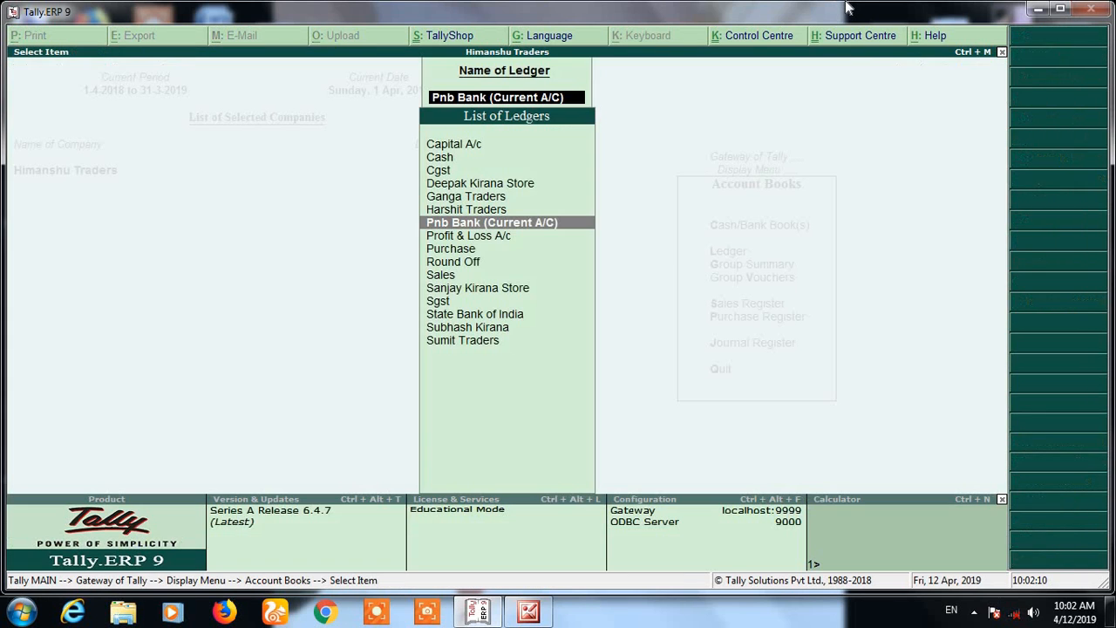
key(Escape)
key(Escape)
key(Escape)
key(Escape)
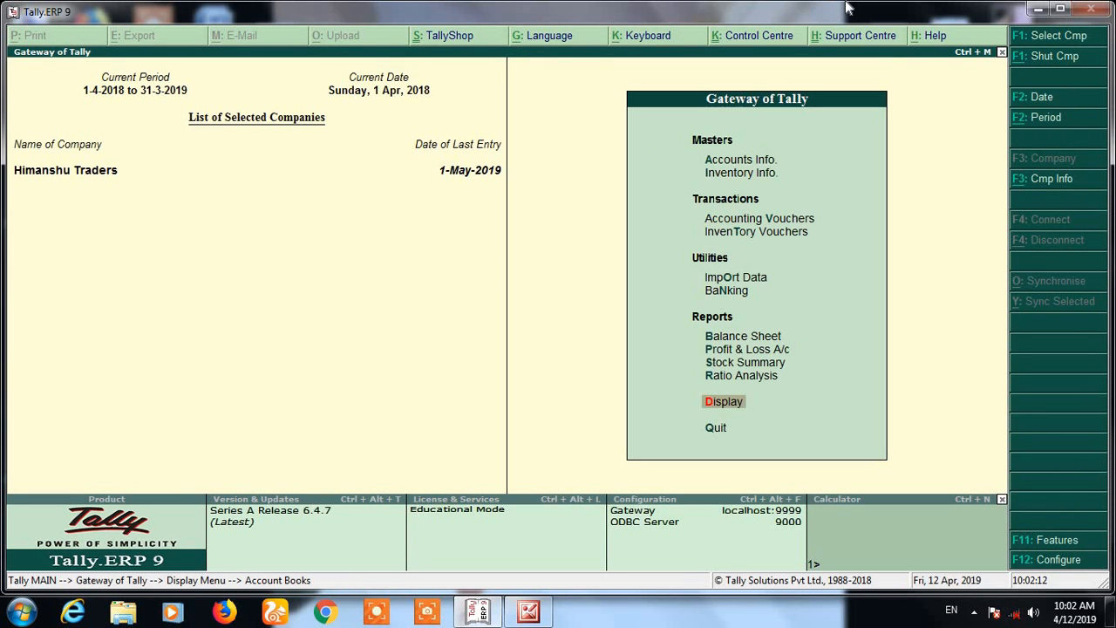
key(s)
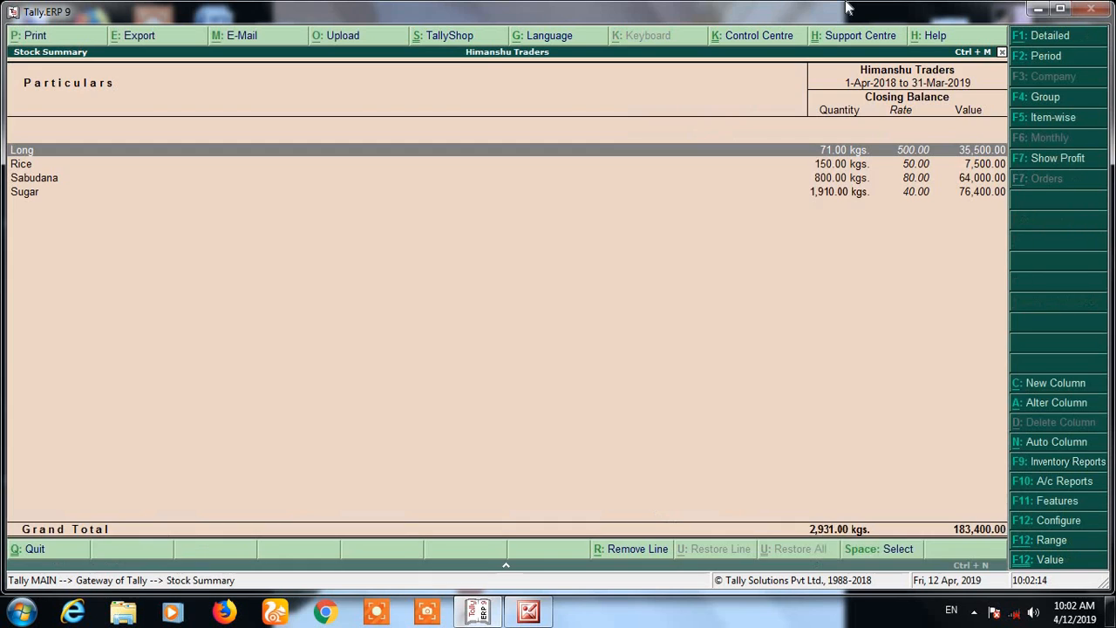
Drill down from Sugar in the Stock Summary to its stock vouchers for March 2019
key(Down)
key(Down)
key(Down)
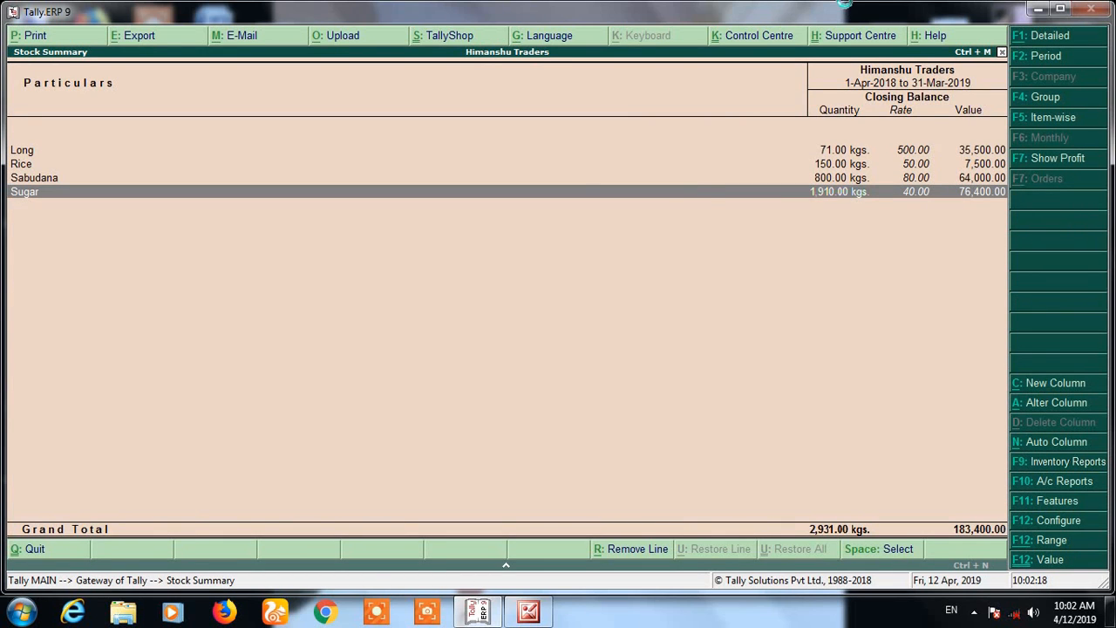
key(Return)
key(Return)
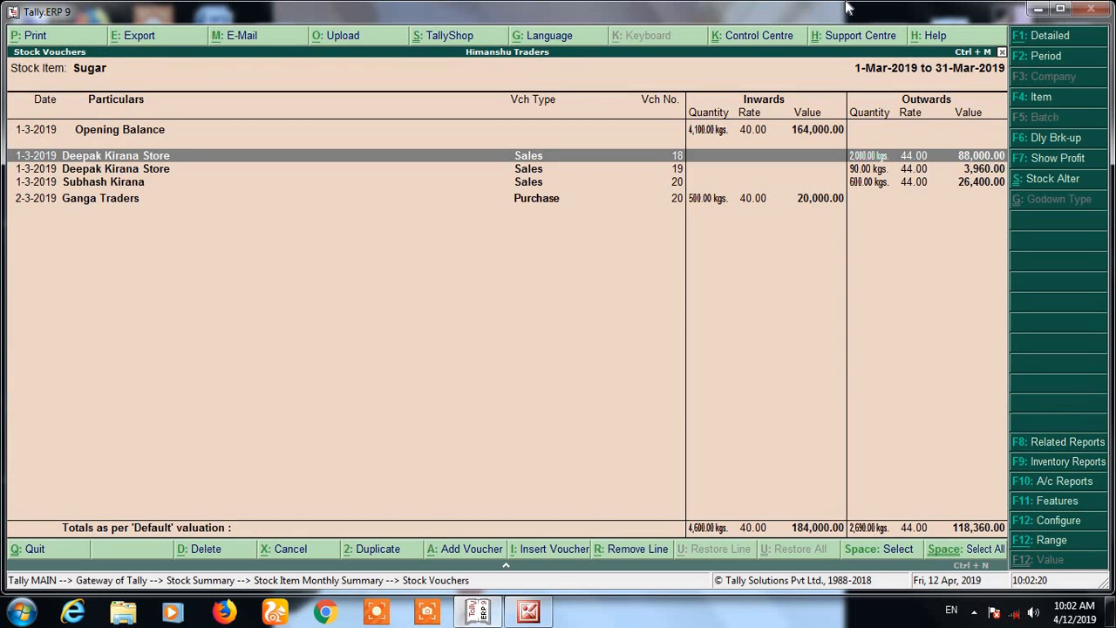
View the Subhash Kirana sales voucher from Sugar's stock vouchers, and return to the list
key(Down)
key(Down)
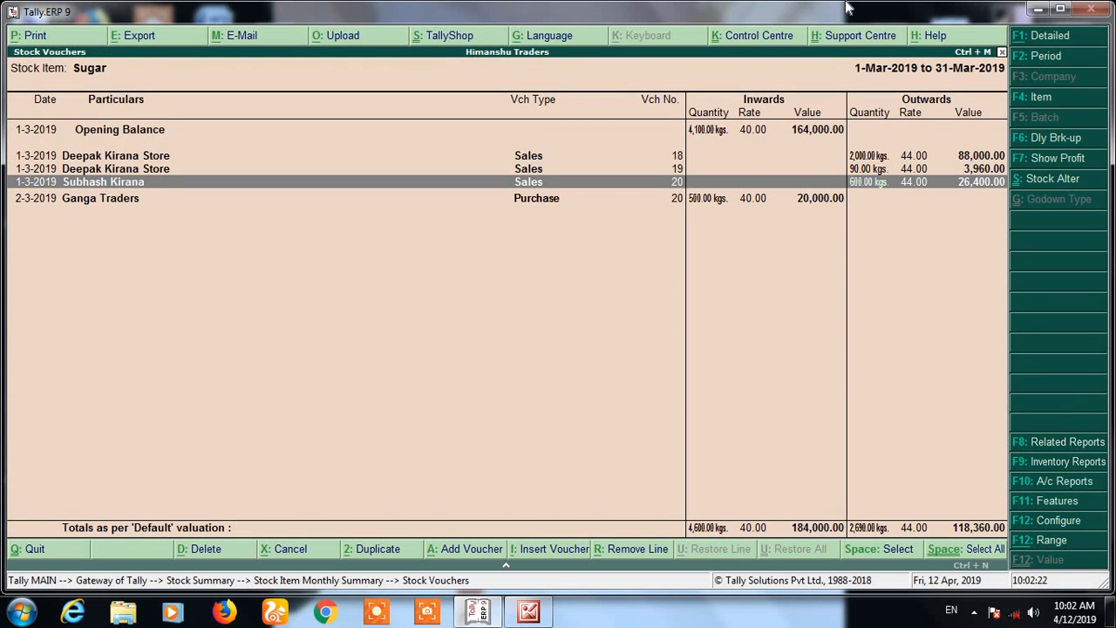
key(Return)
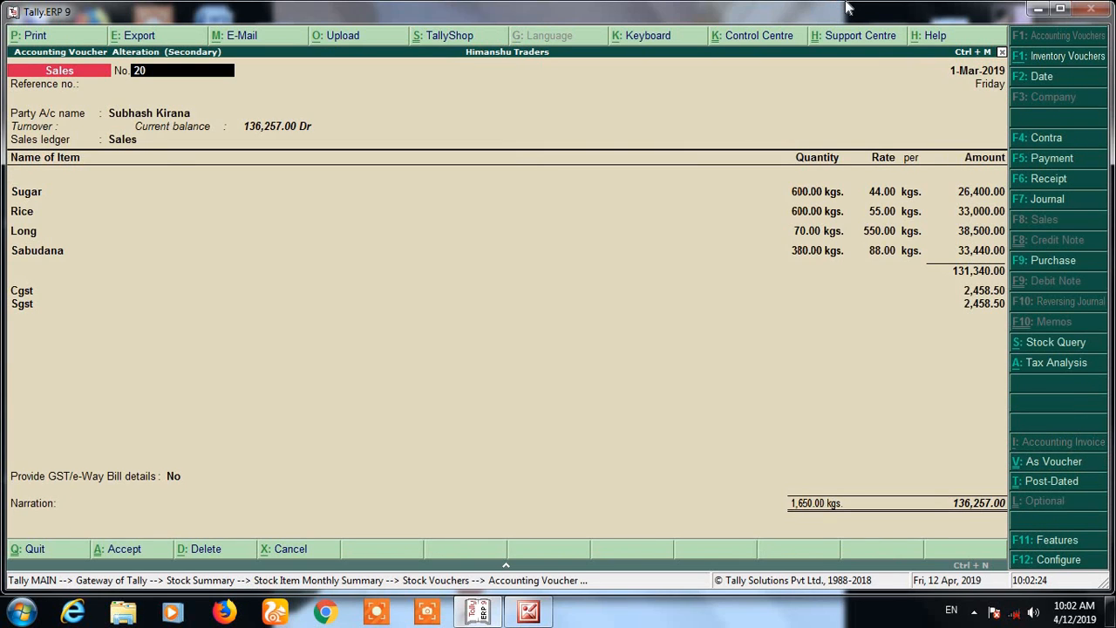
key(Escape)
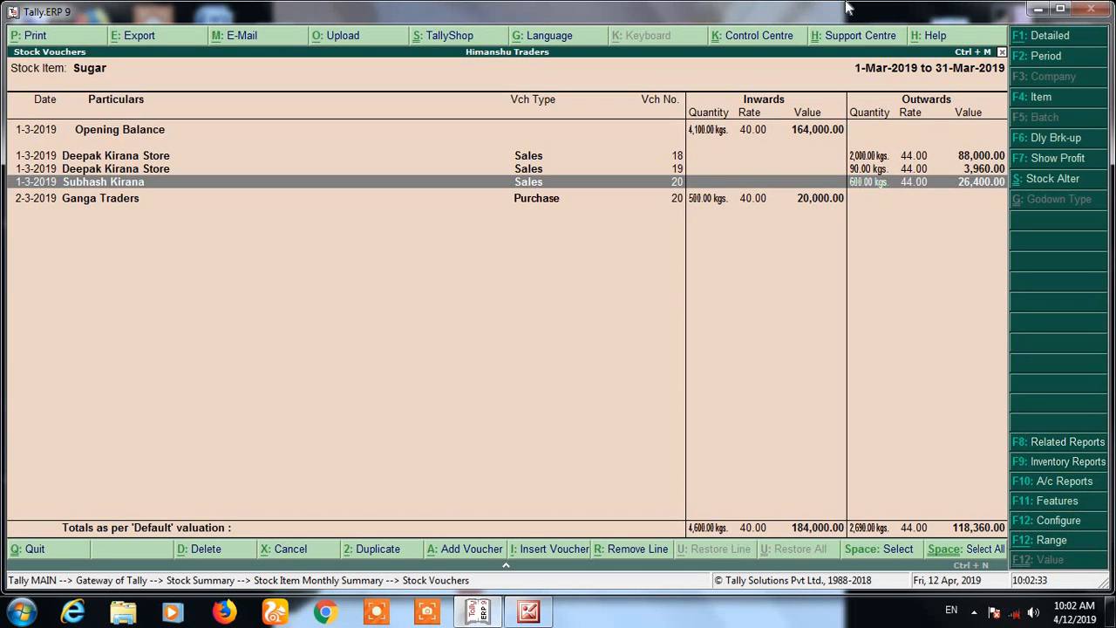
Add a sales voucher numbered 21 and dated 2-Mar-2019, with Cash as the party account and Sales as the sales ledger
key(alt+a)
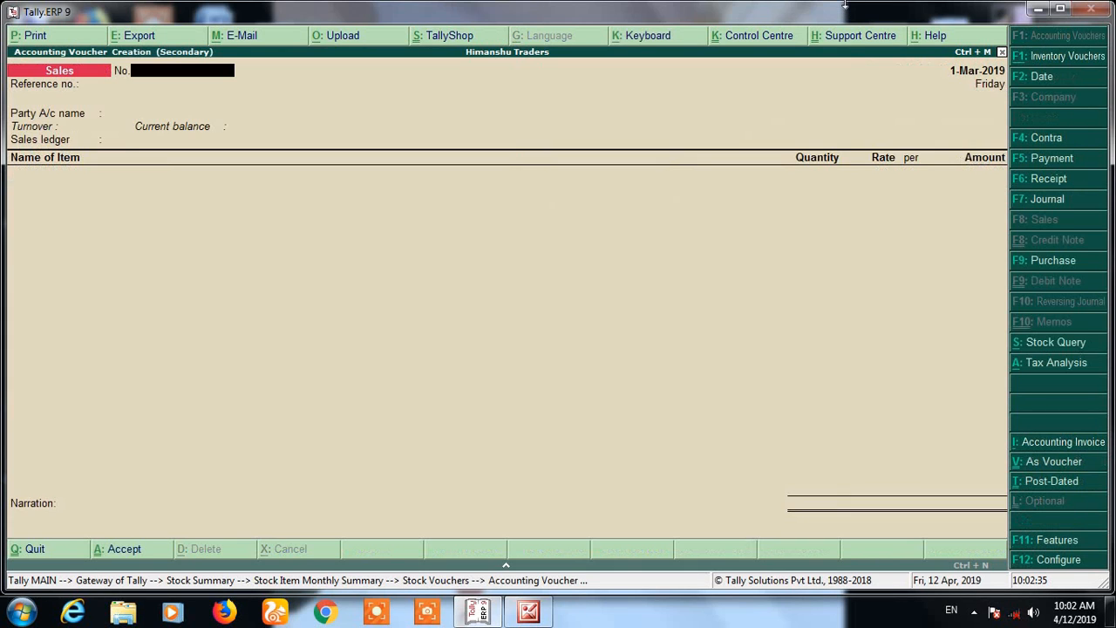
key(F2)
key(Return)
text(21)
key(Return)
key(Return)
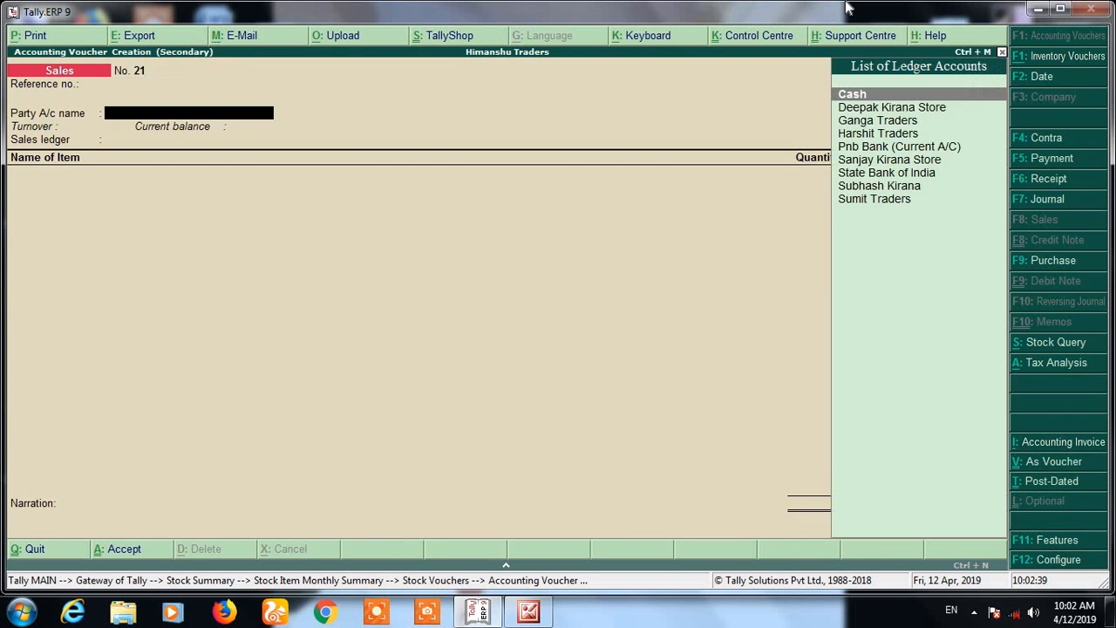
text(Cas)
key(Return)
key(Return)
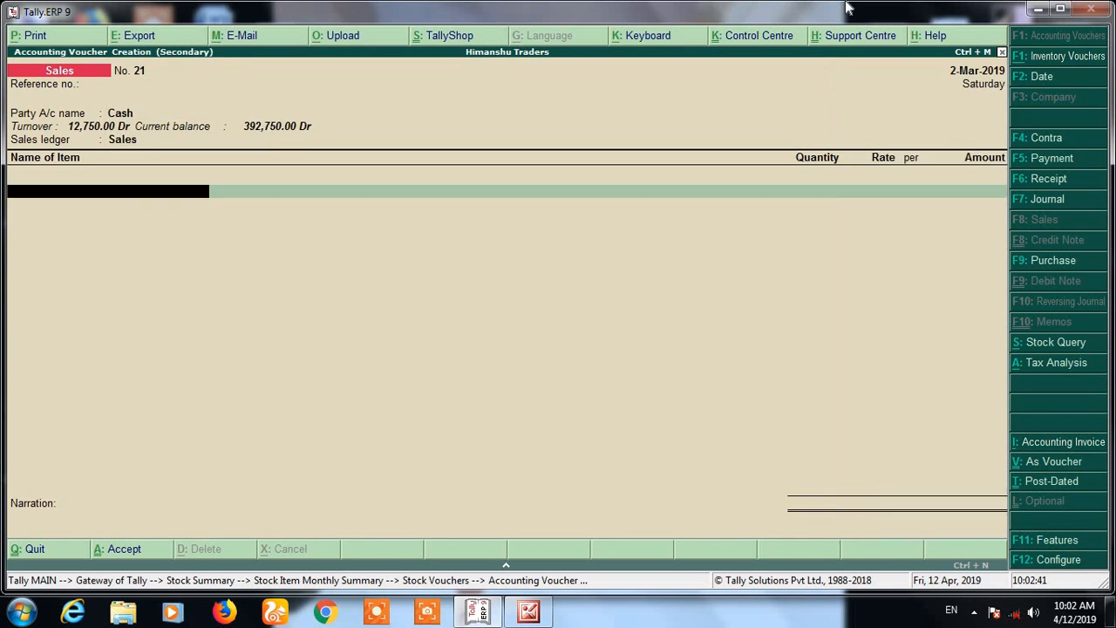
Enter Sugar as the sales item with a quantity of 20 kgs, accepting the default rate and unit
text(S)
key(Down)
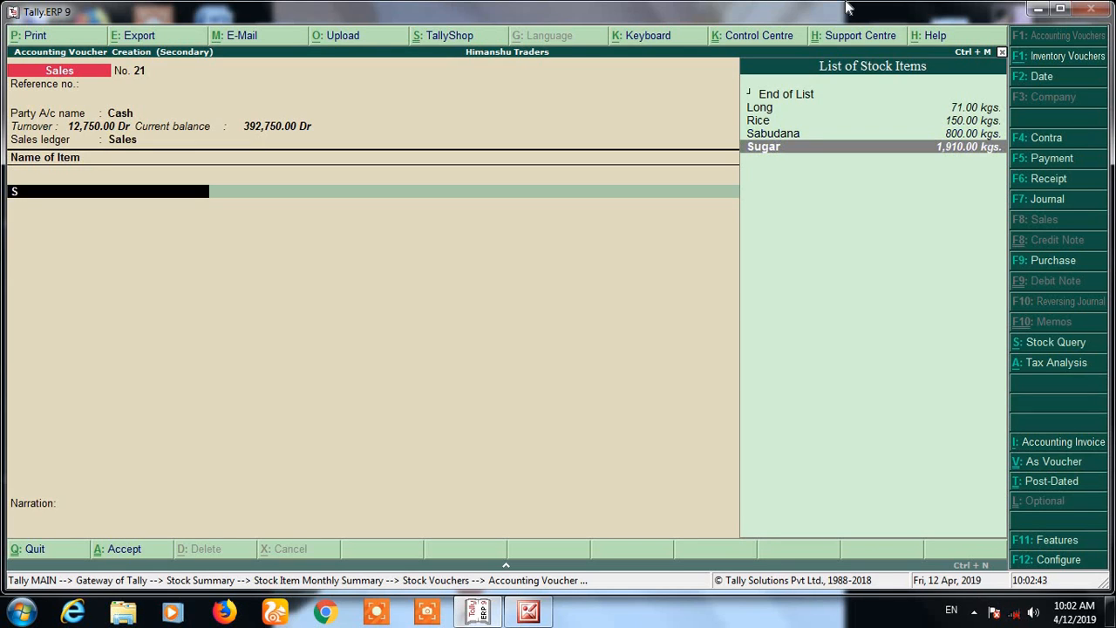
key(Return)
text(20)
key(Return)
key(Return)
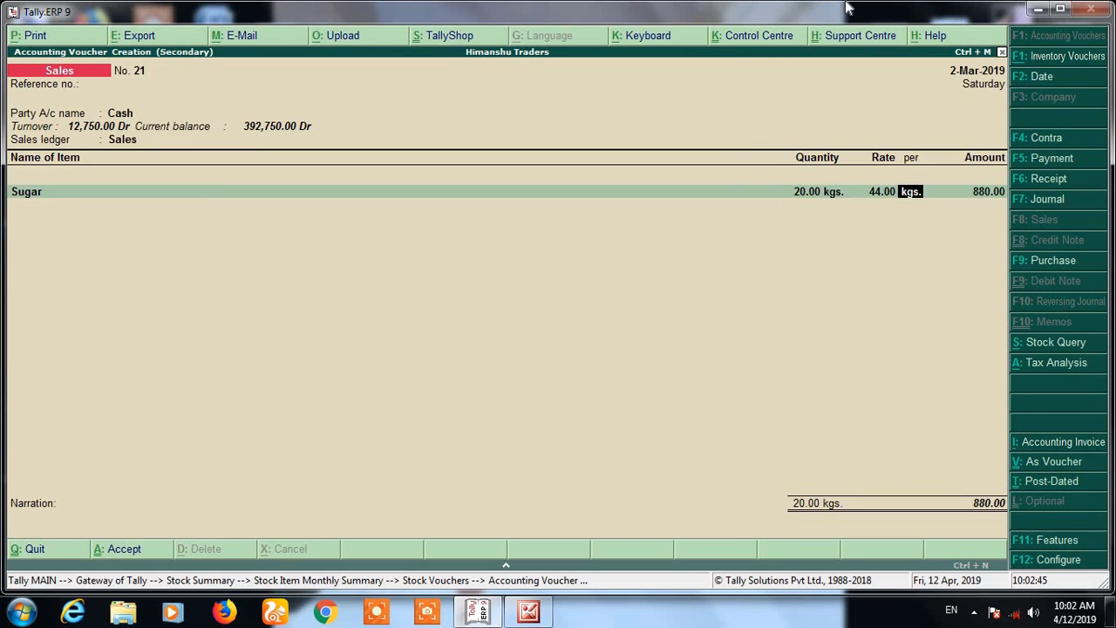
key(Return)
Close the item list and add the Cgst and Sgst tax ledgers to the sales voucher, leaving the narration blank
key(Return)
key(Return)
text(Cg)
key(Return)
key(Return)
text(S)
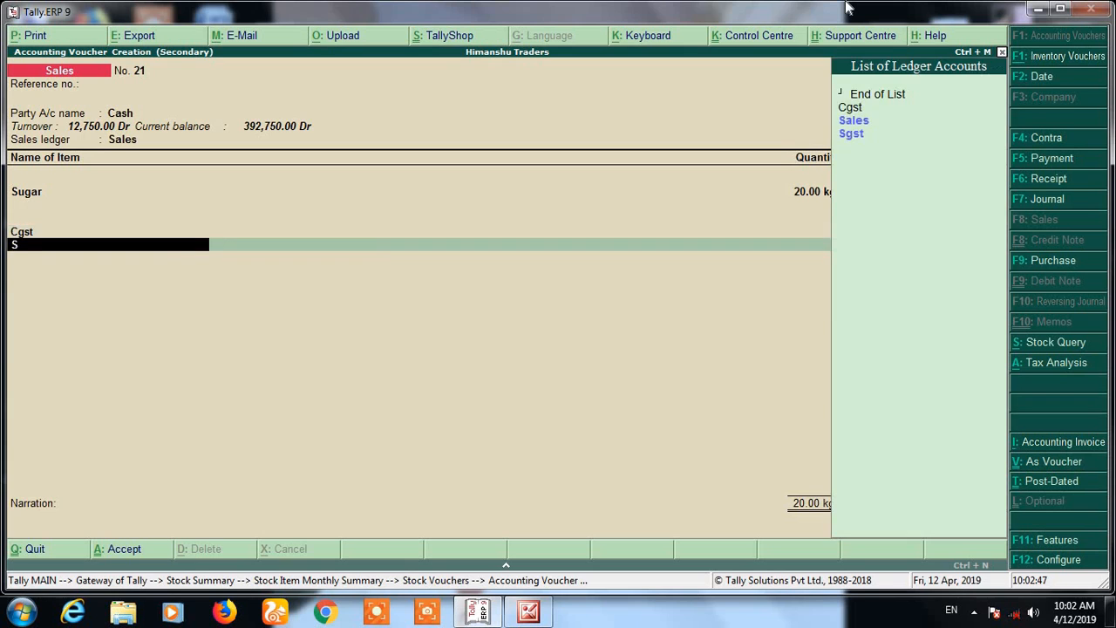
text(g)
key(Return)
key(Return)
key(Return)
key(Return)
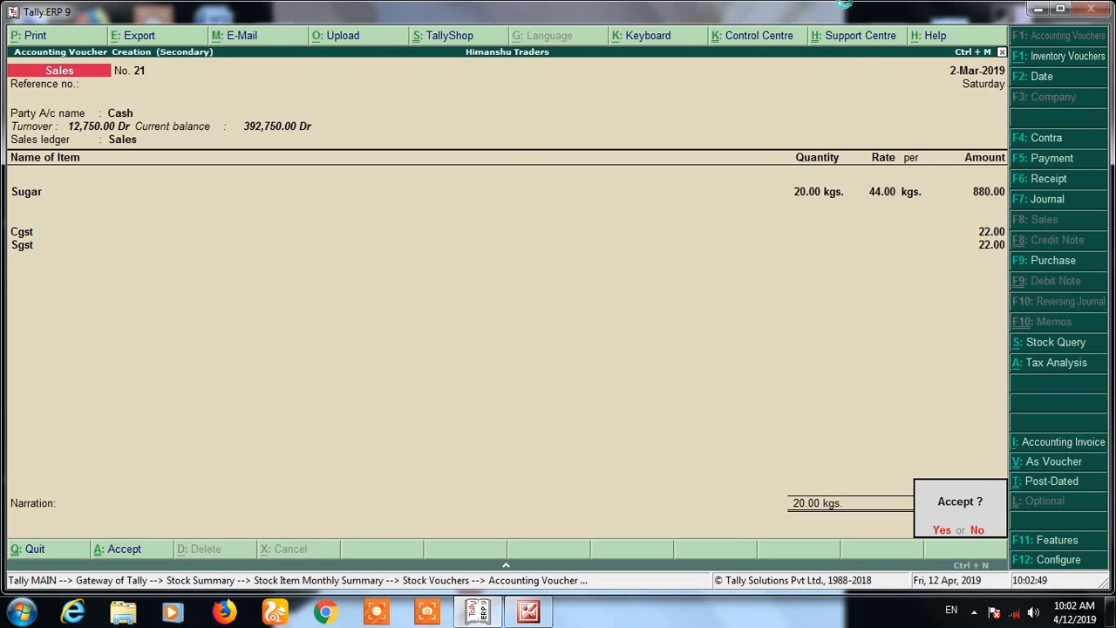
Save sales voucher 21, open the new Cash entry from Sugar's stock vouchers, and return to the list
key(Return)
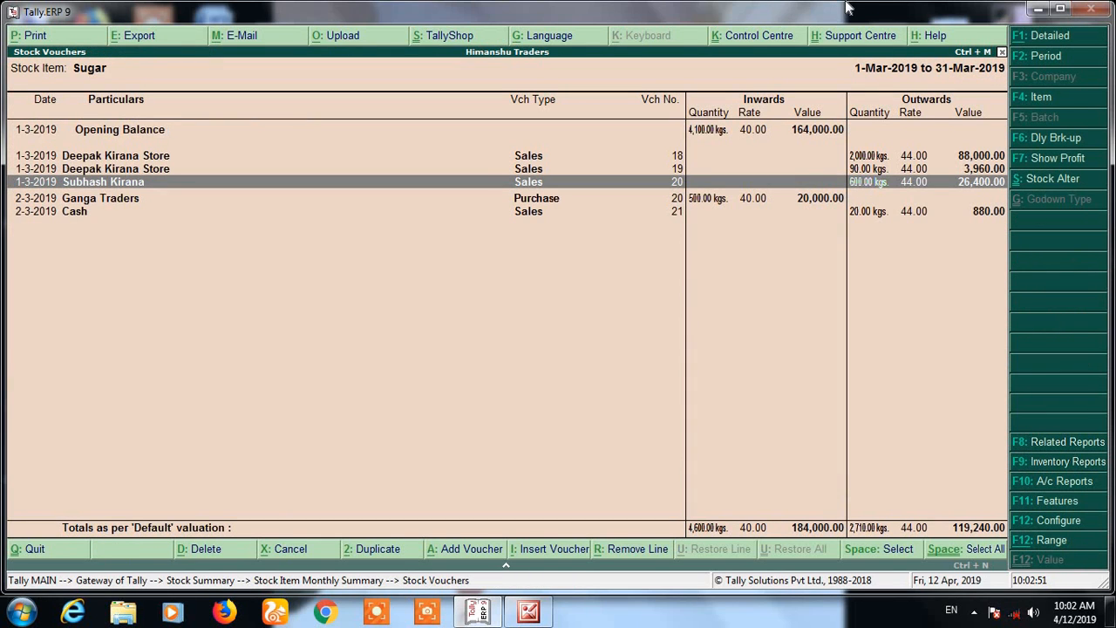
key(Down)
key(Down)
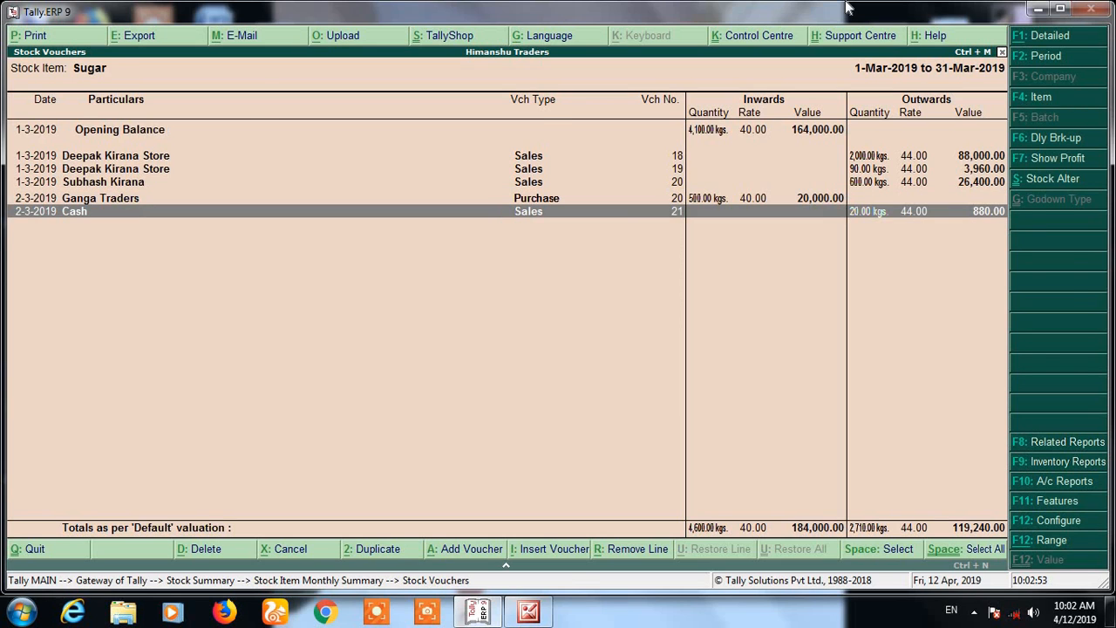
key(Return)
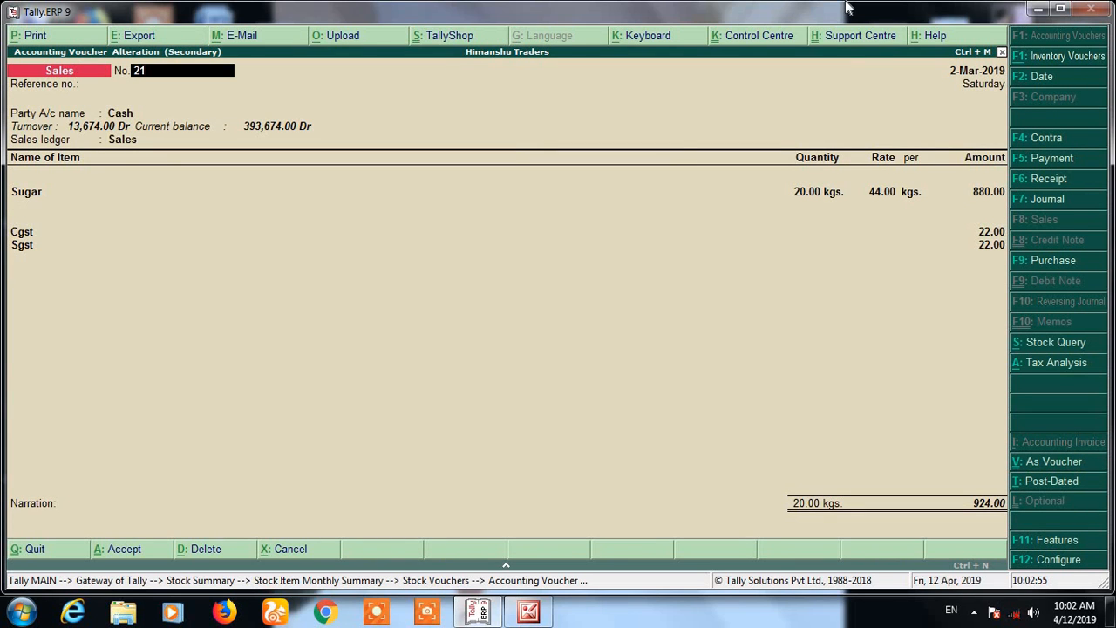
key(Escape)
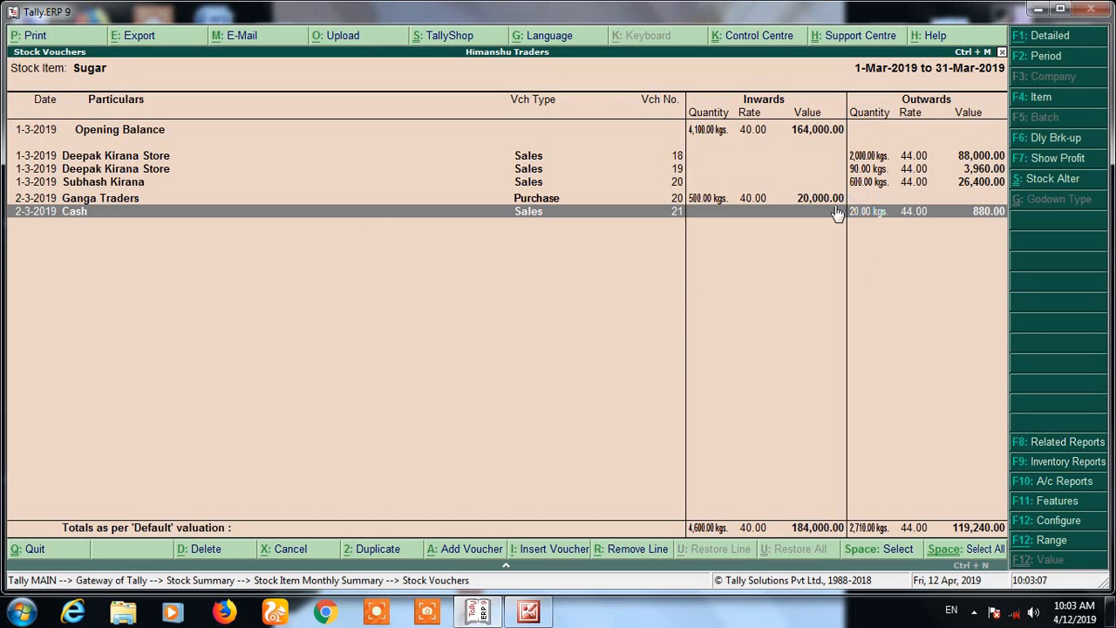
Reopen the Cash sales voucher 21 for alteration and add Rice as a second item below Sugar
key(Return)
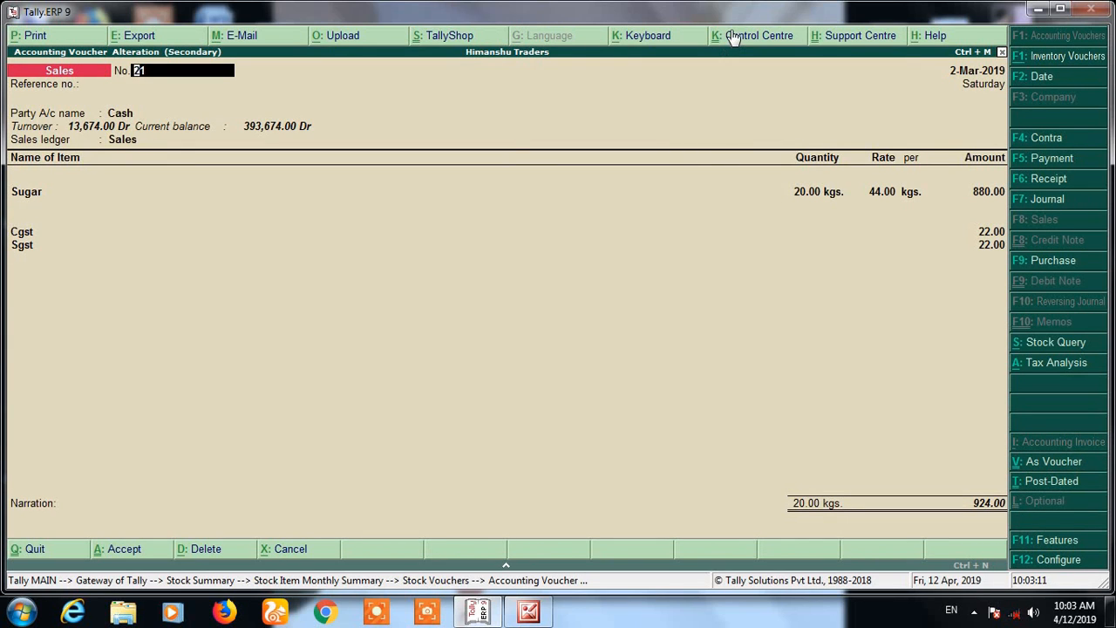
key(Return)
key(Return)
key(Return)
key(Return)
key(Return)
key(Return)
key(Return)
key(Return)
key(Return)
key(Return)
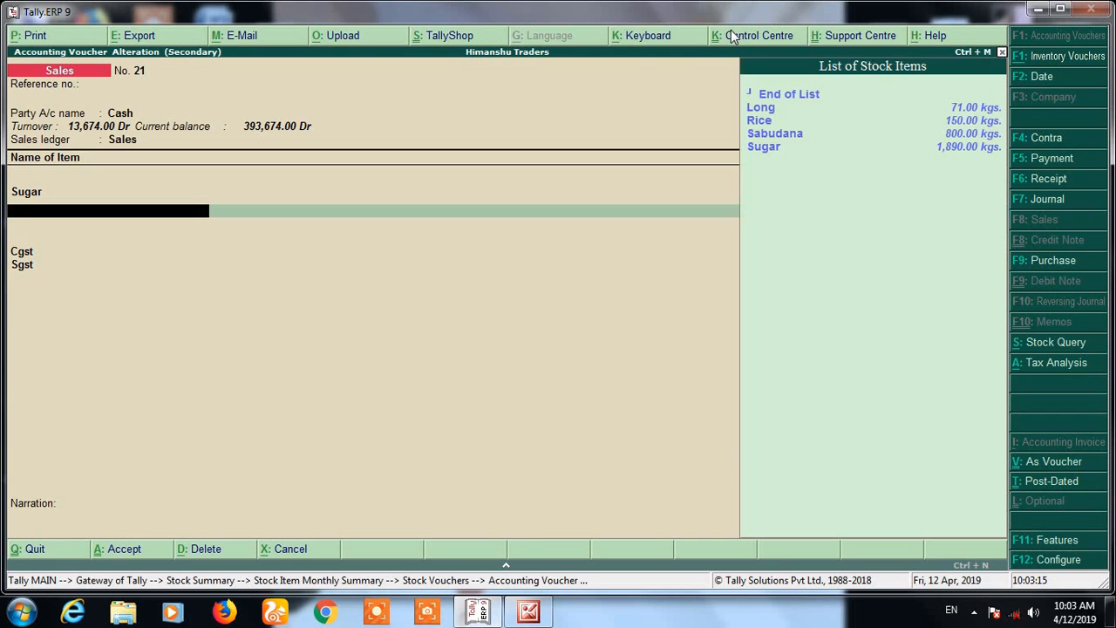
key(Down)
key(Down)
key(Return)
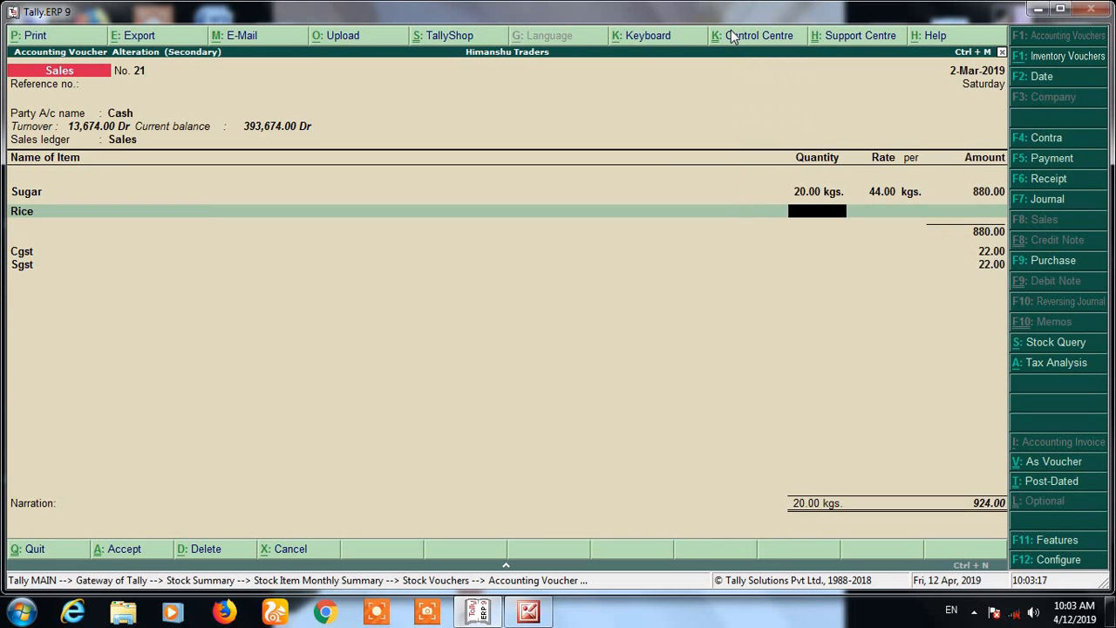
Set the Rice quantity to 50 kgs, accept the default rate and existing tax lines, and save the altered sales voucher
text(50)
key(Return)
key(Return)
key(Return)
key(Return)
key(Return)
key(Return)
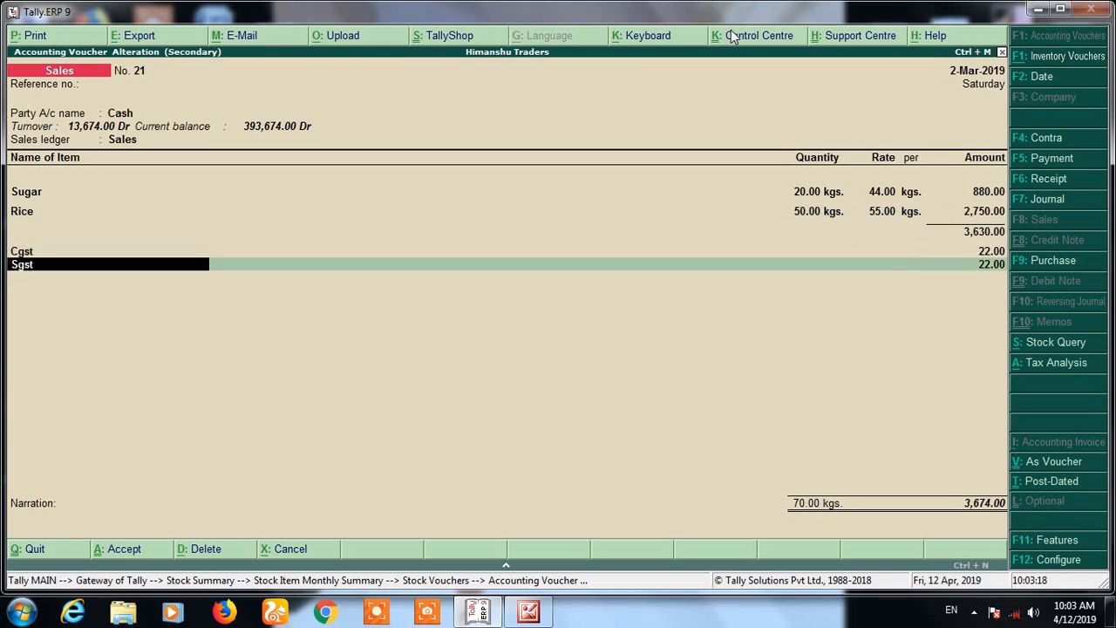
key(Return)
key(Return)
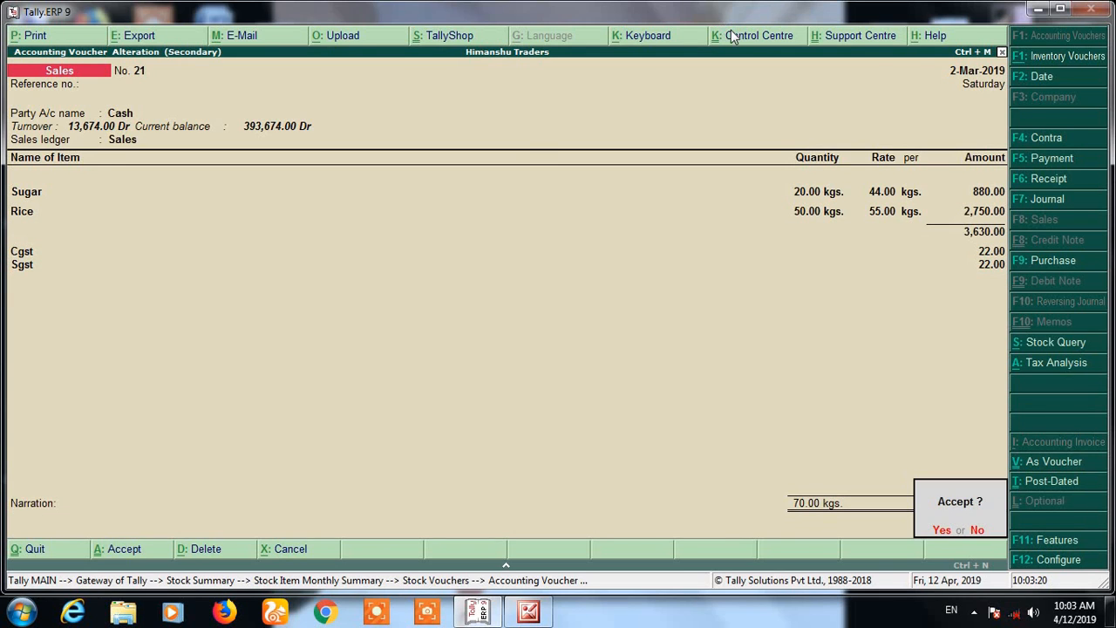
key(Return)
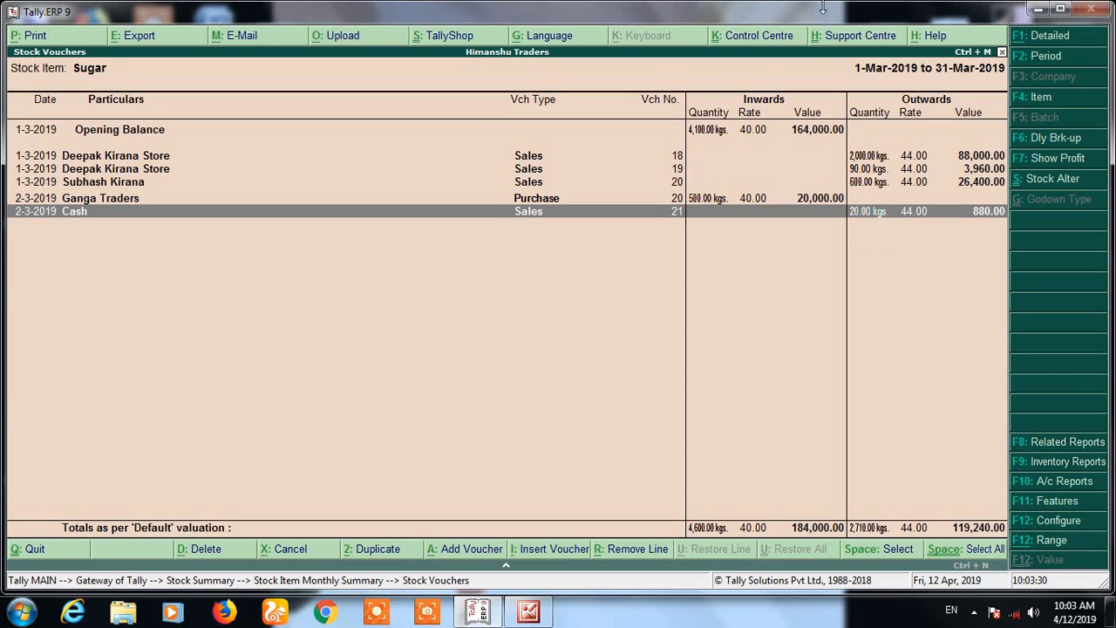
Review the altered Cash sales voucher's item lines, and leave it without changes
key(Return)
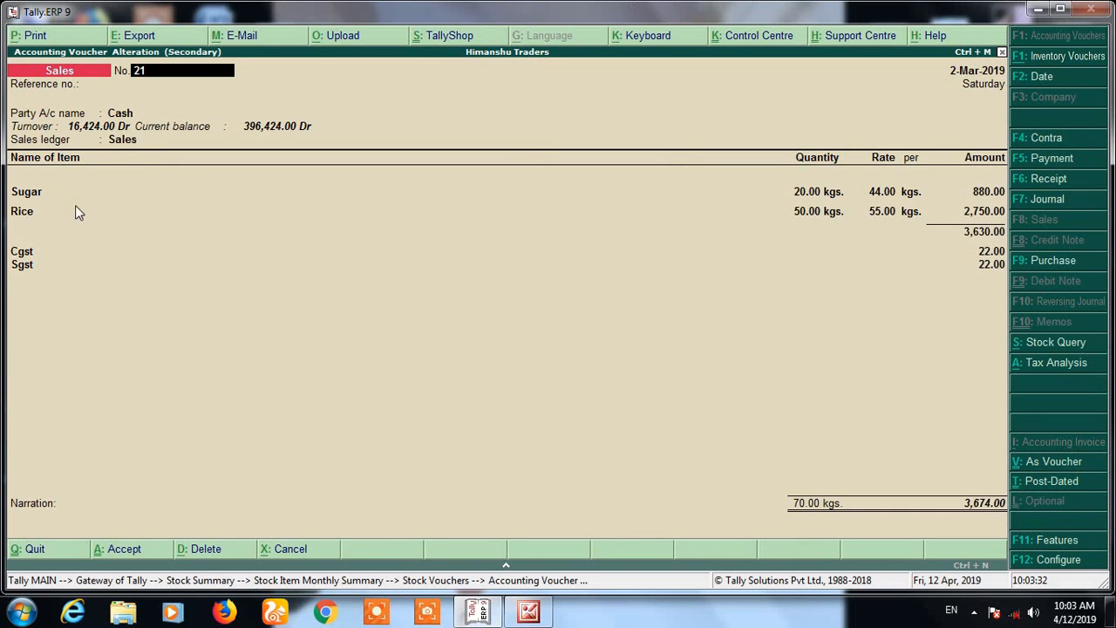
key(Escape)
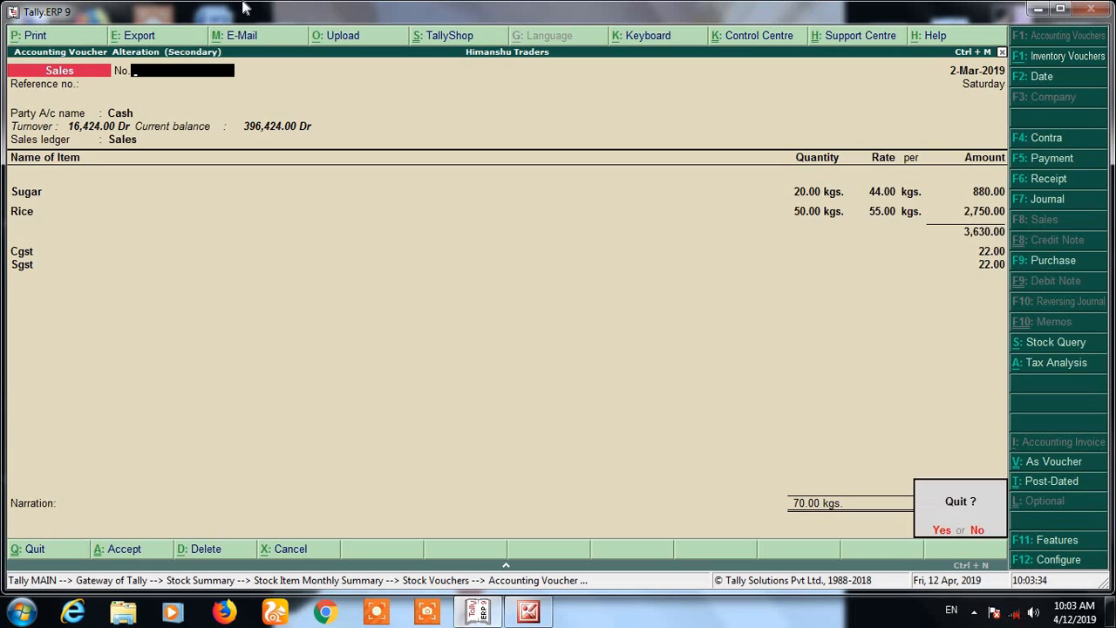
key(y)
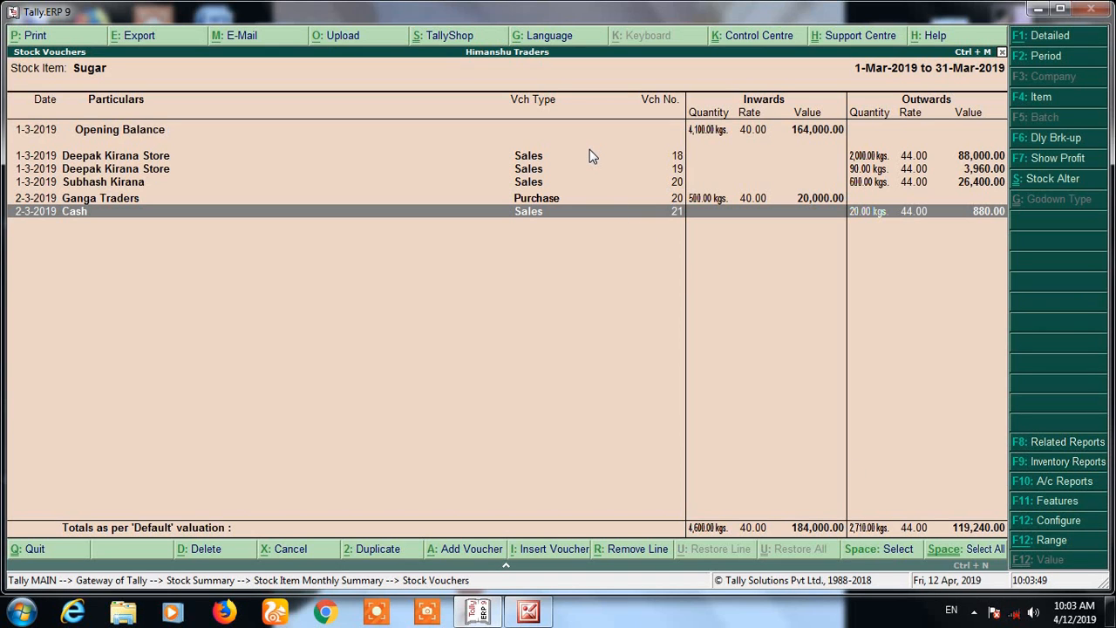
Leave the Sugar stock reports and Stock Summary, and return to the Gateway of Tally
key(Escape)
key(Escape)
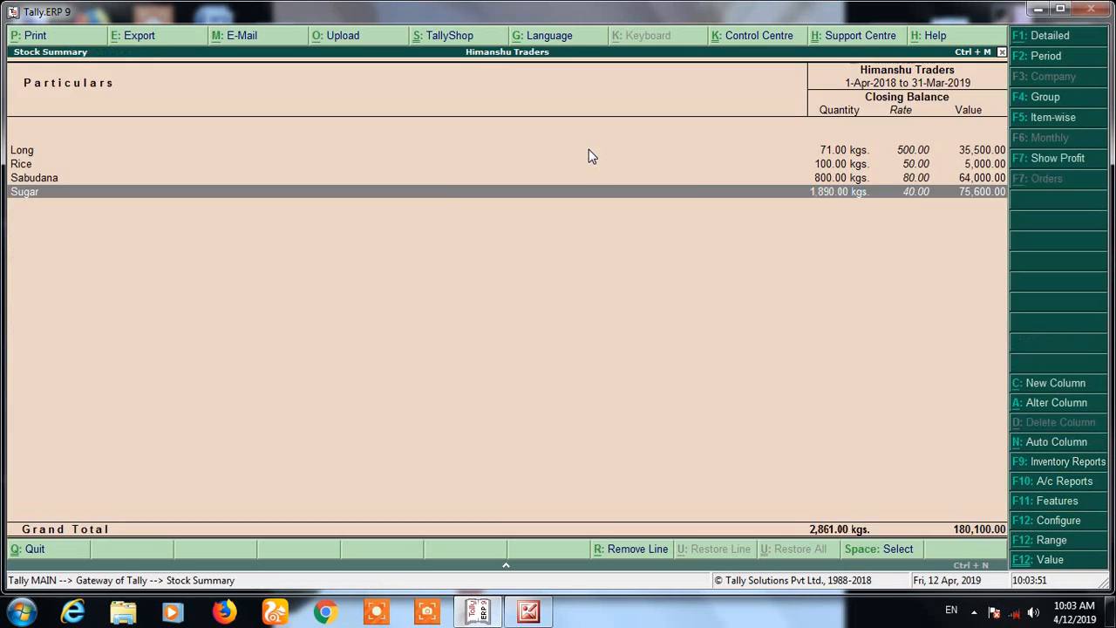
key(Escape)
key(Escape)
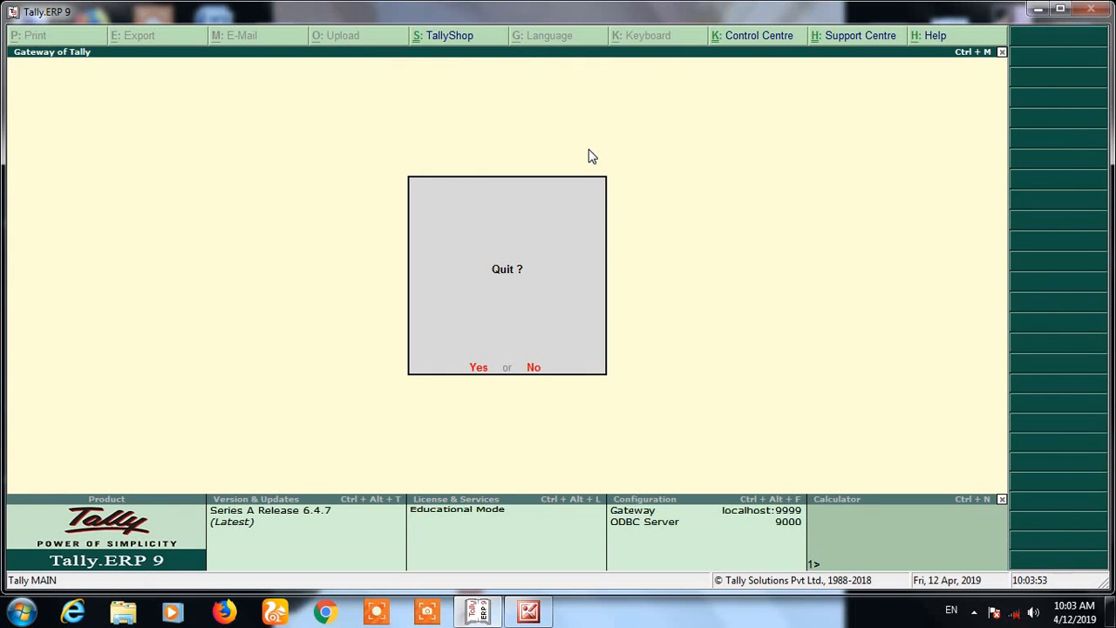
key(Escape)
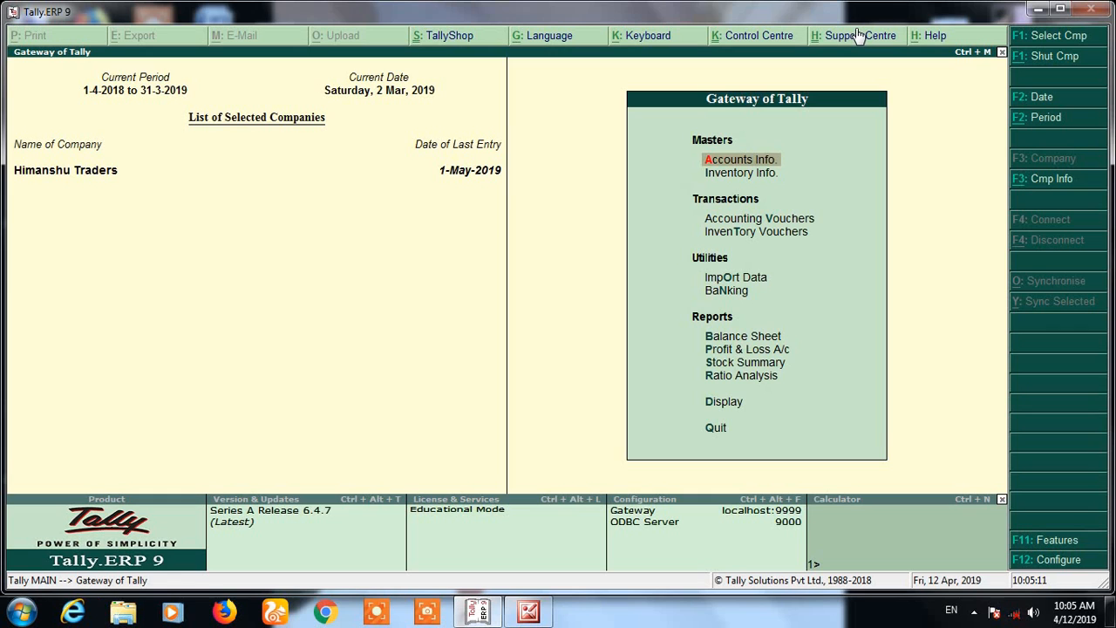
Open the Purchase Register from the account books and drill down to March's purchase vouchers
key(d)
key(a)
key(p)
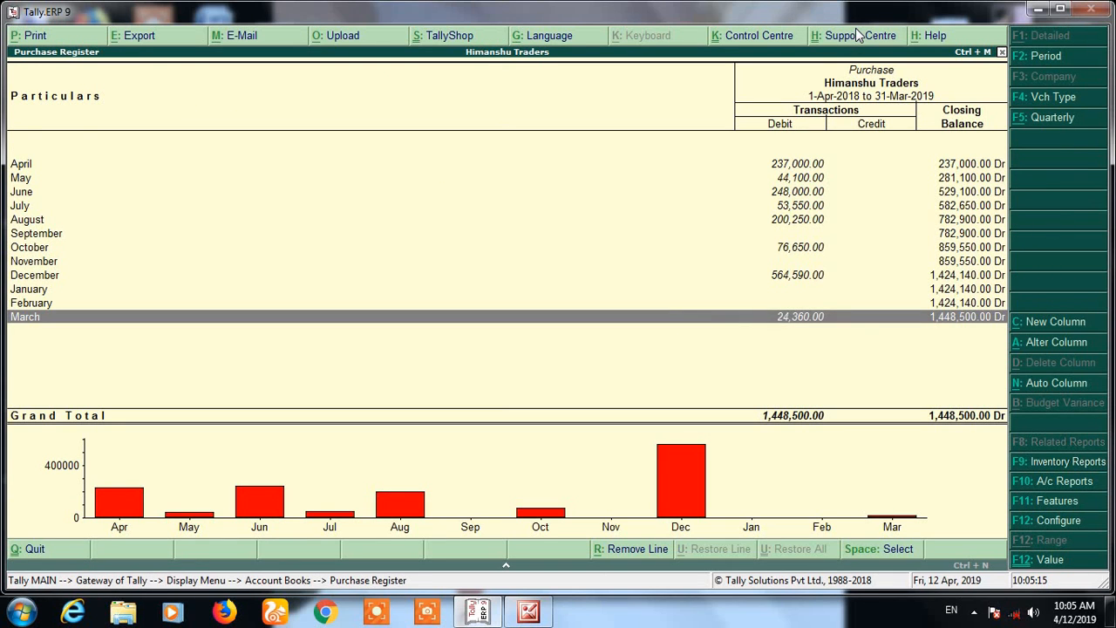
key(Return)
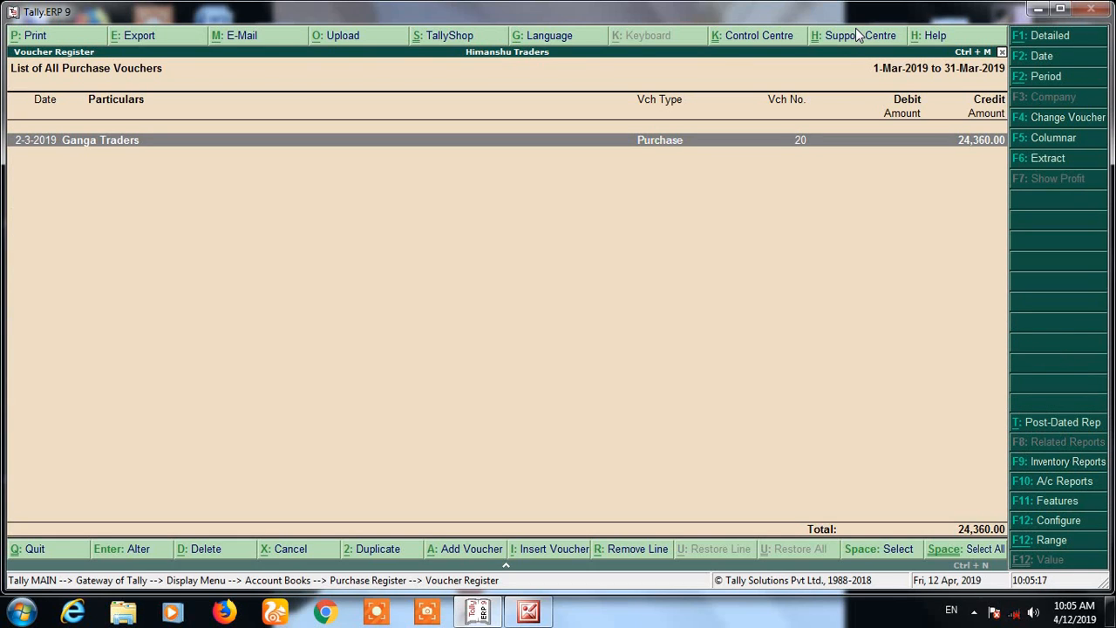
View the Ganga Traders purchase voucher from March's register, and return to the list
key(Return)
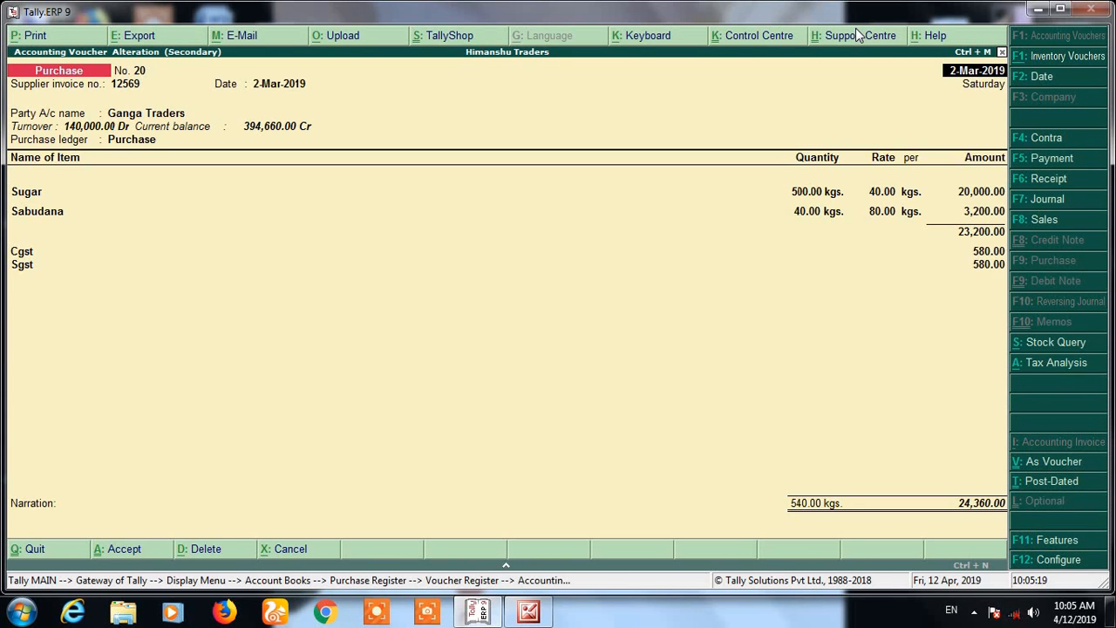
key(Escape)
key(Return)
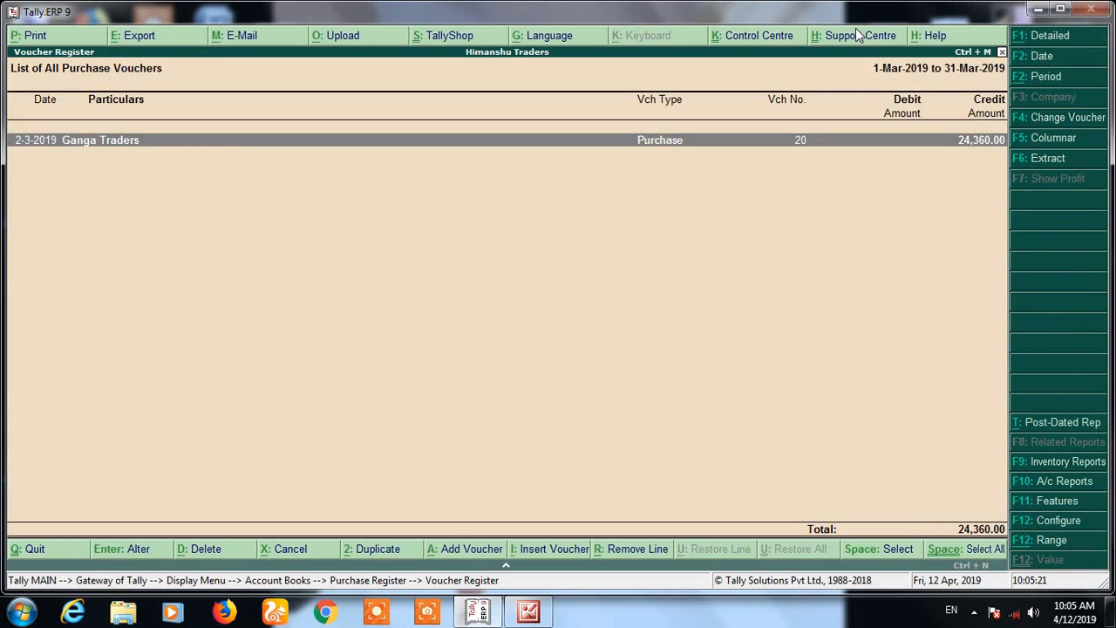
Change the purchase voucher register's period to start on 1-2-2019, keeping 31-3-2019 as the end date
key(alt+F2)
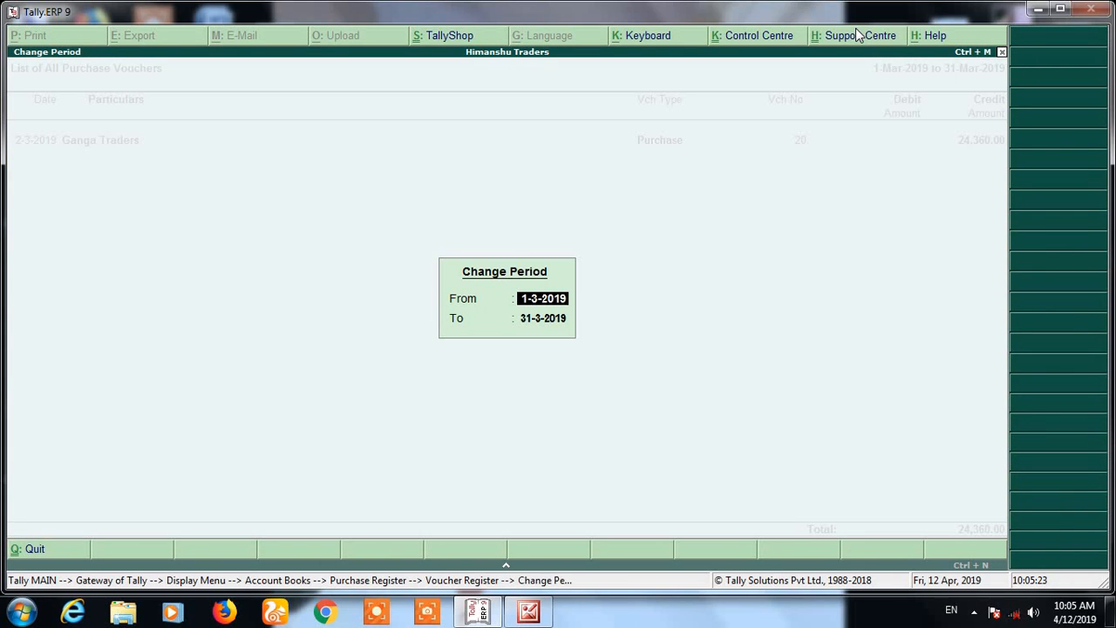
text(12)
key(BackSpace)
text(-2)
key(Return)
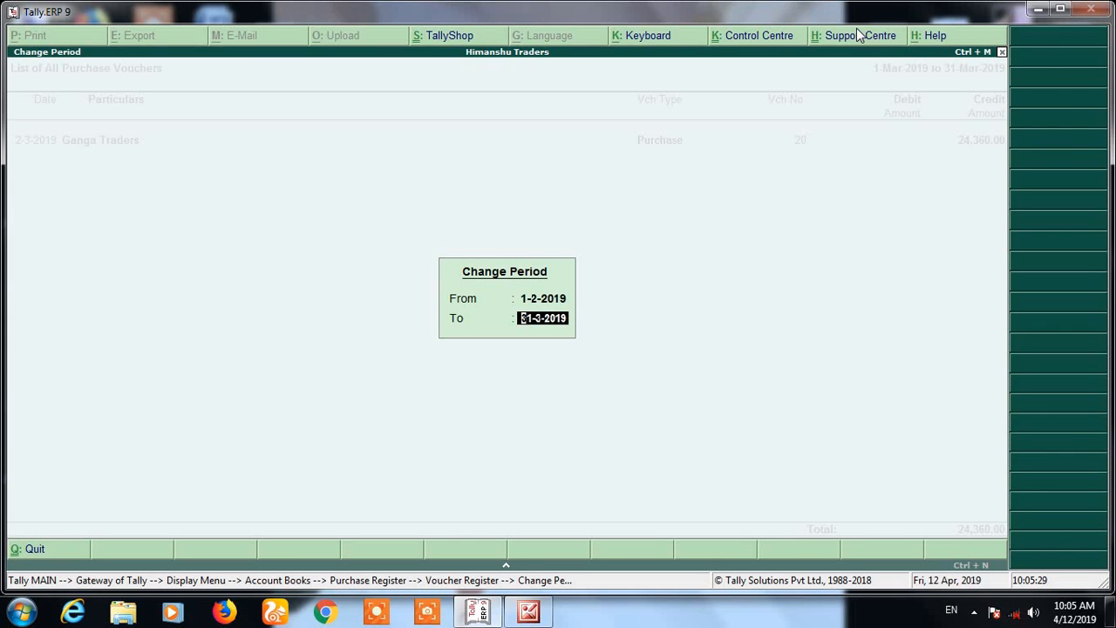
key(Return)
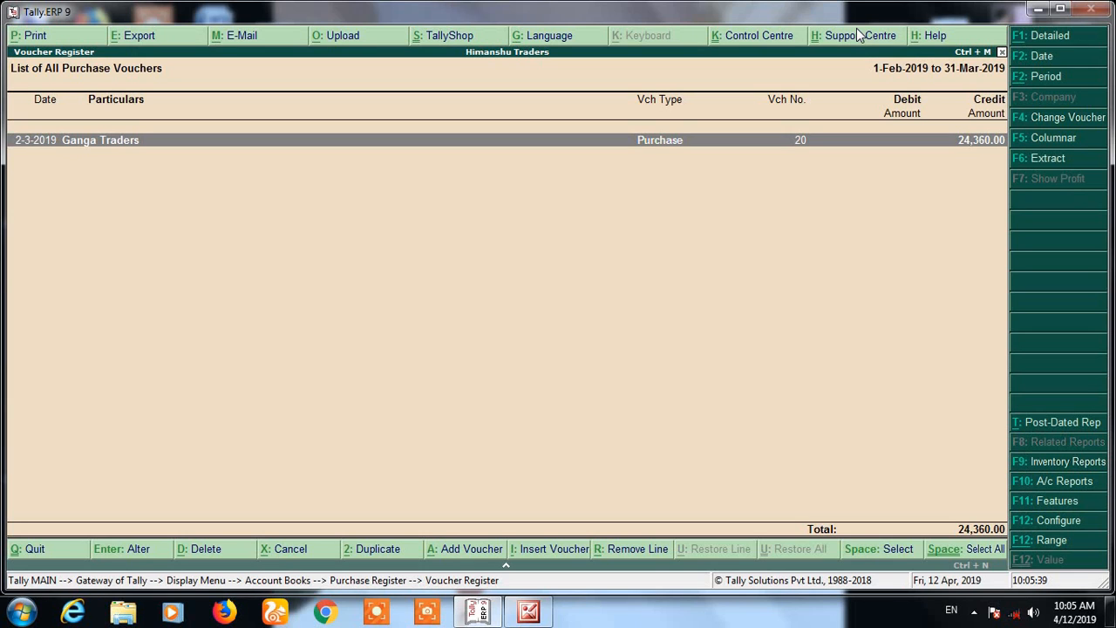
Examine the Ganga Traders purchase voucher twice, closing it without changes each time
key(Return)
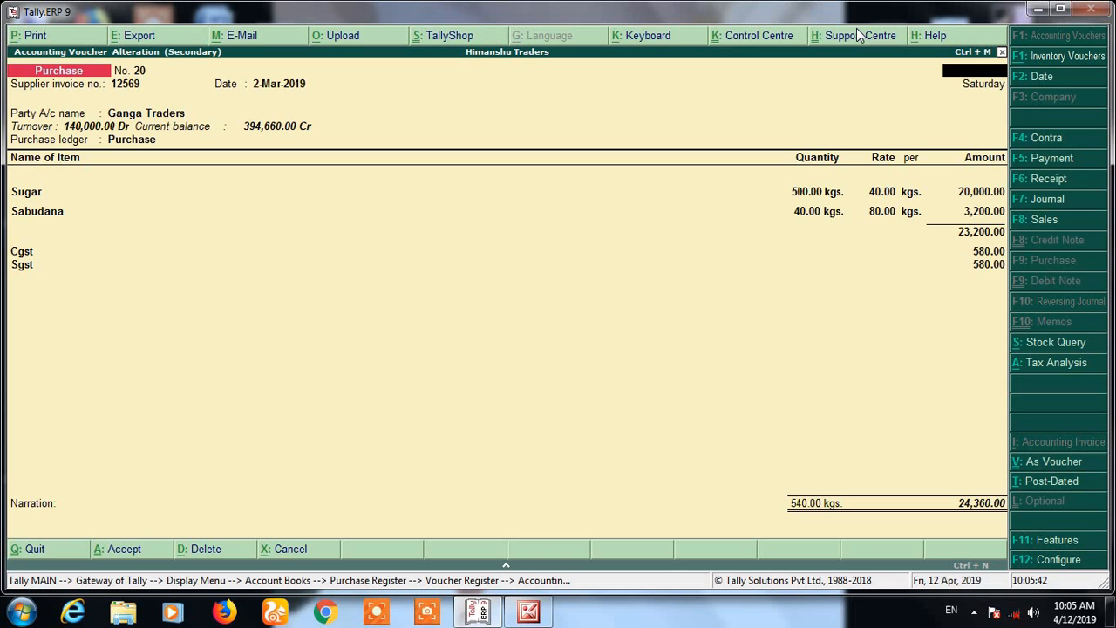
key(Escape)
key(y)
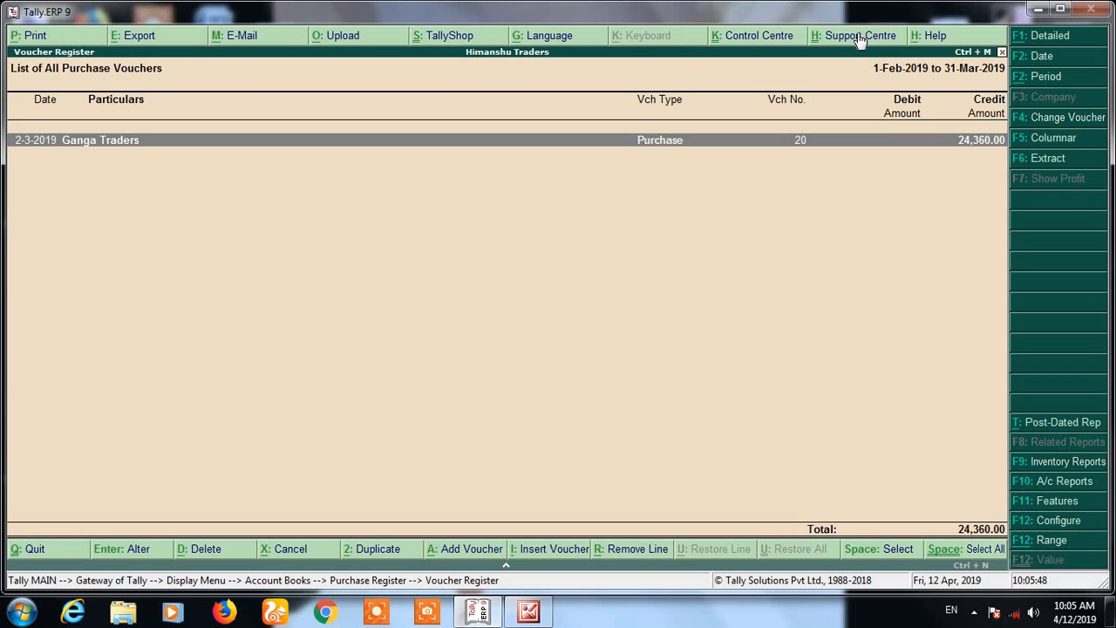
key(Return)
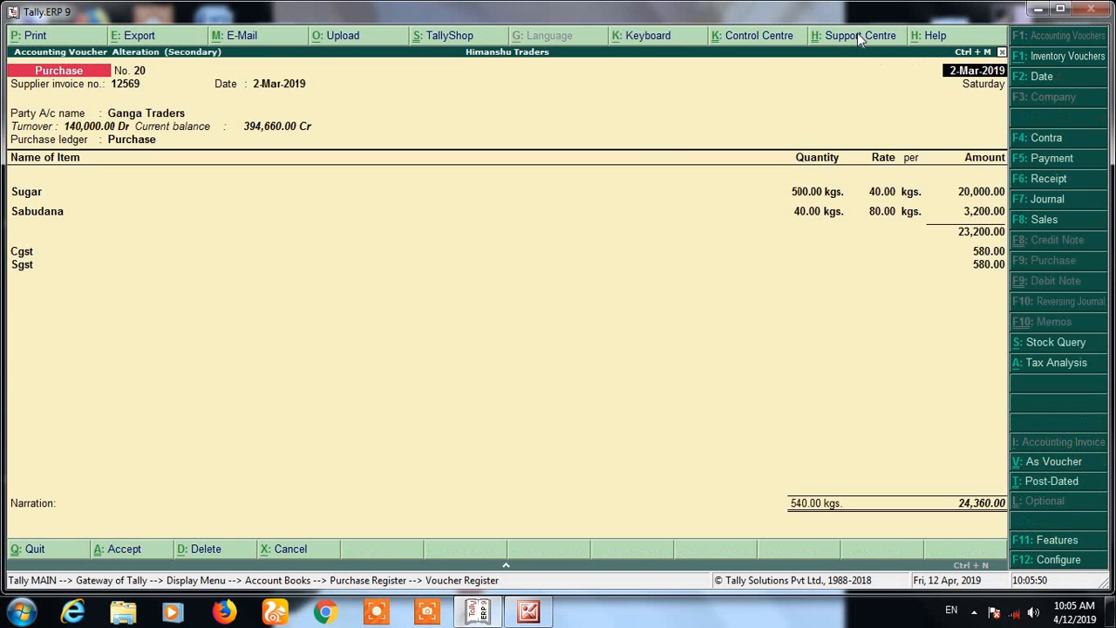
key(Escape)
key(Return)
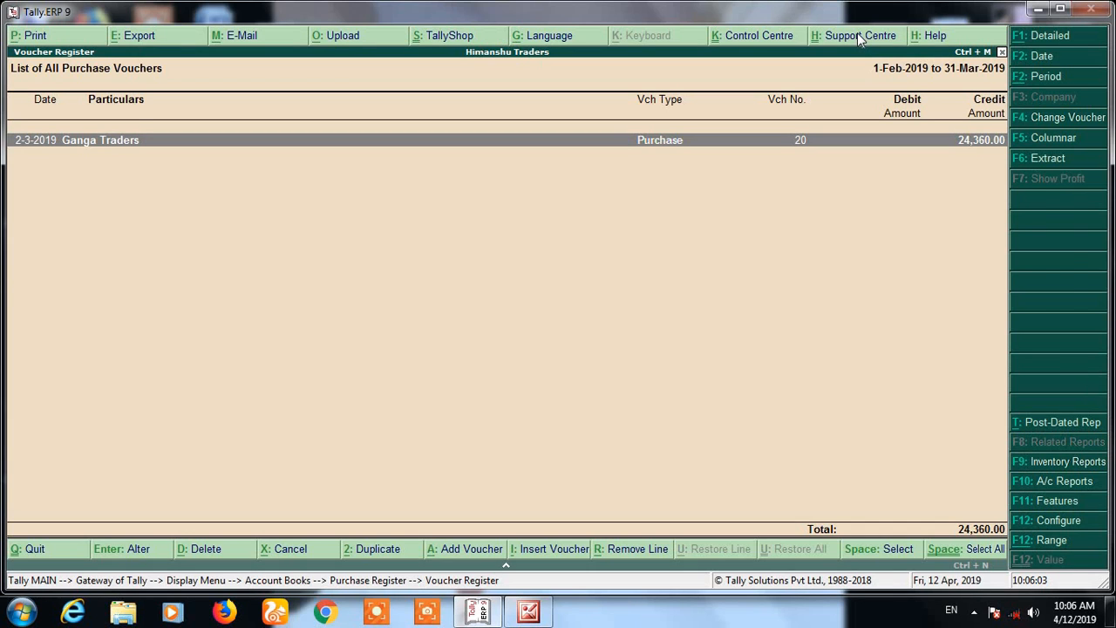
key(alt+a)
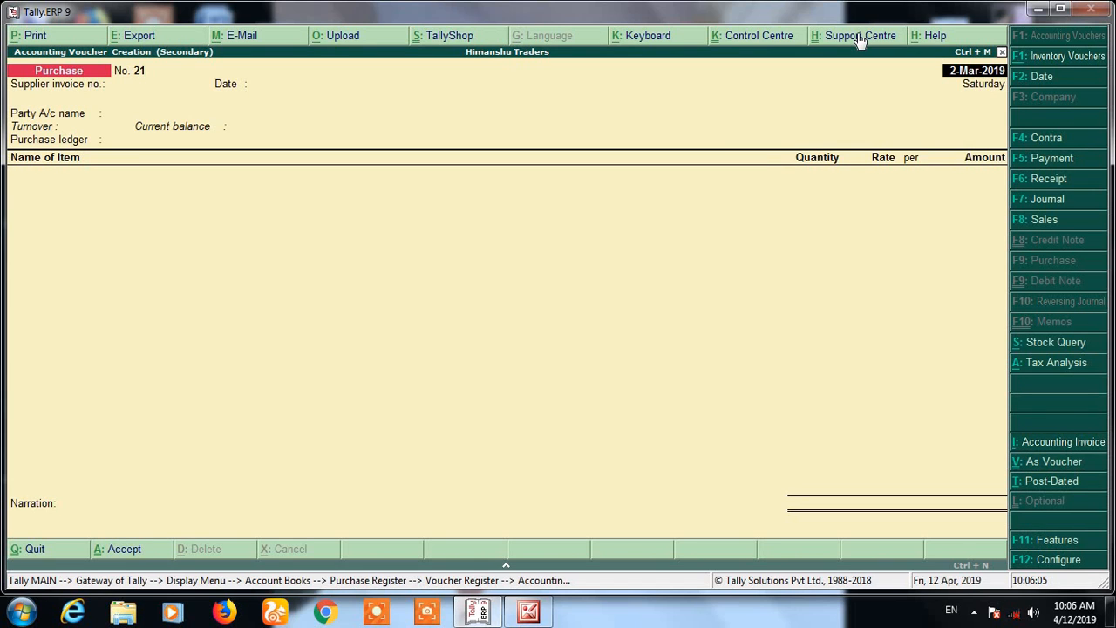
key(Escape)
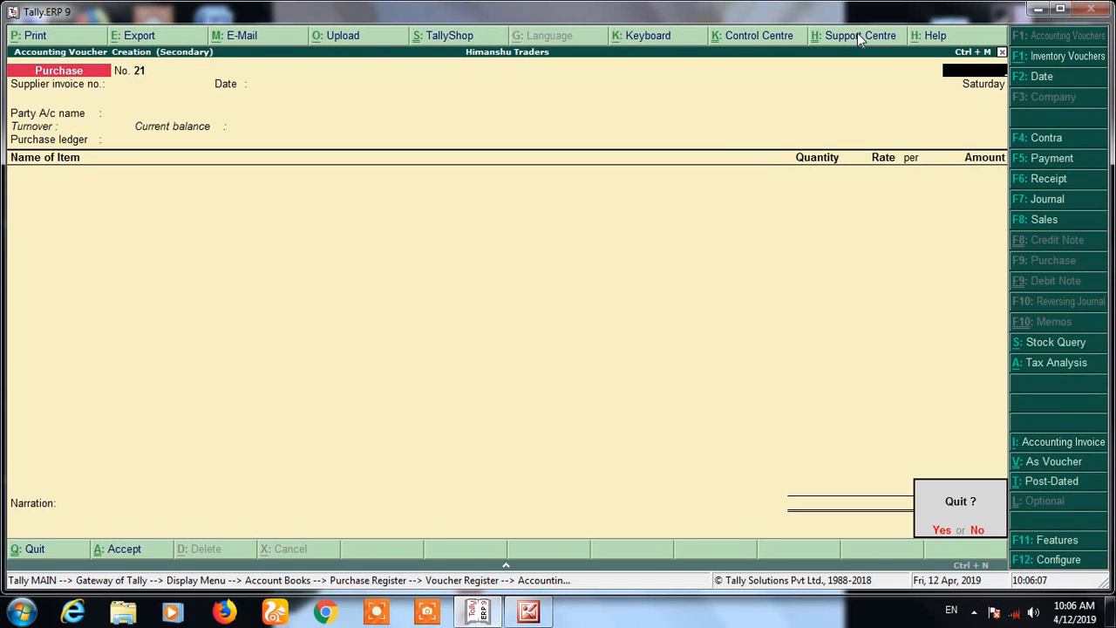
key(y)
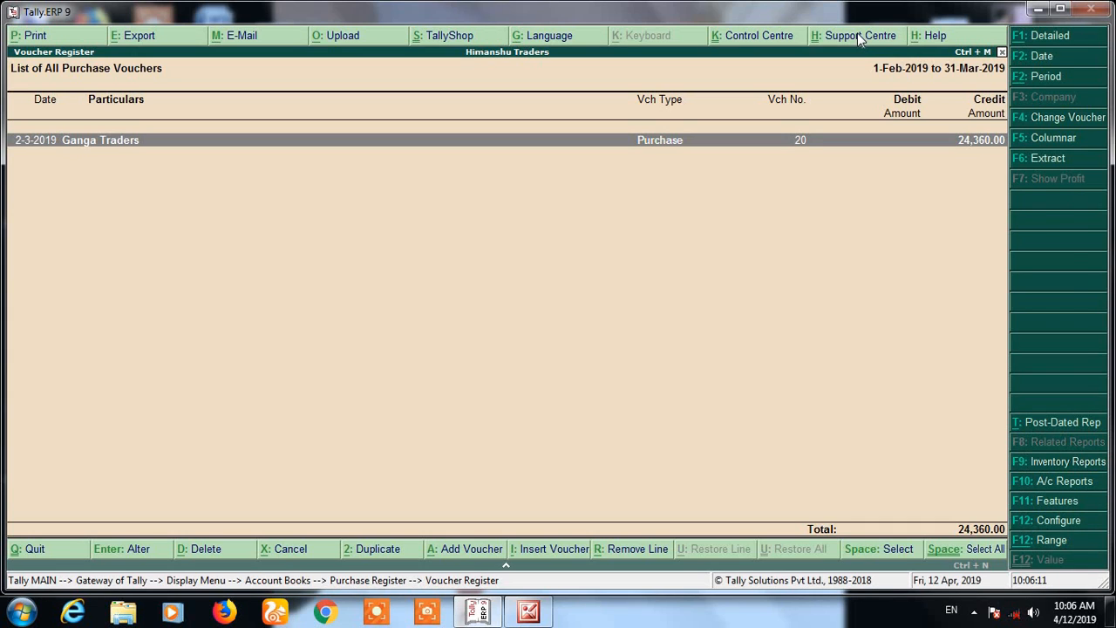
View purchase voucher 20 for Ganga Traders again, and quit back to the voucher register
key(Return)
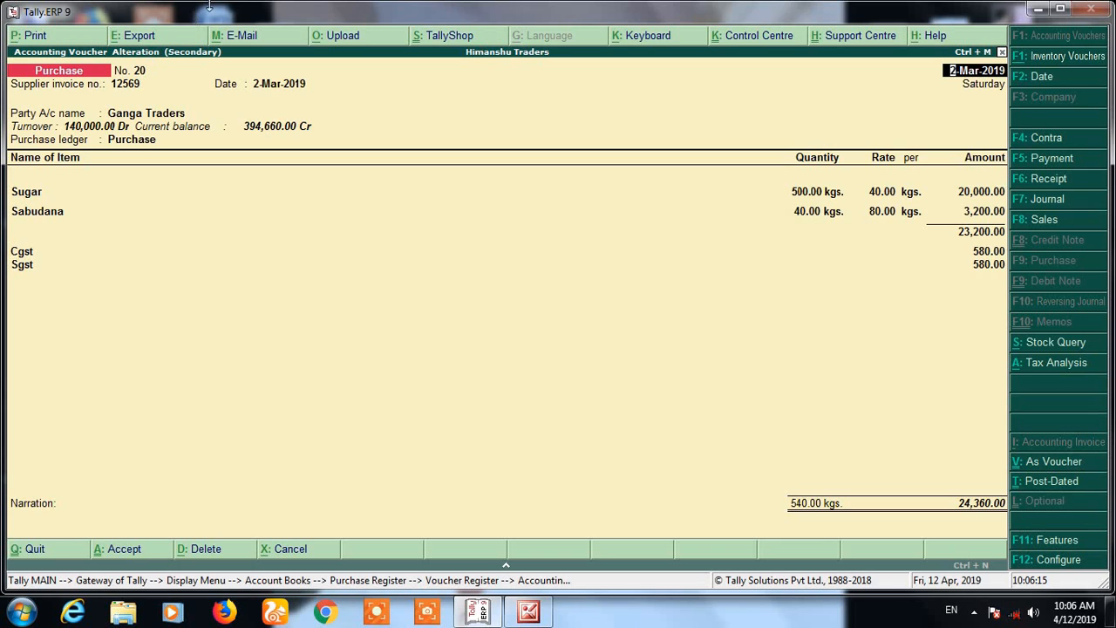
key(Escape)
key(Escape)
key(Return)
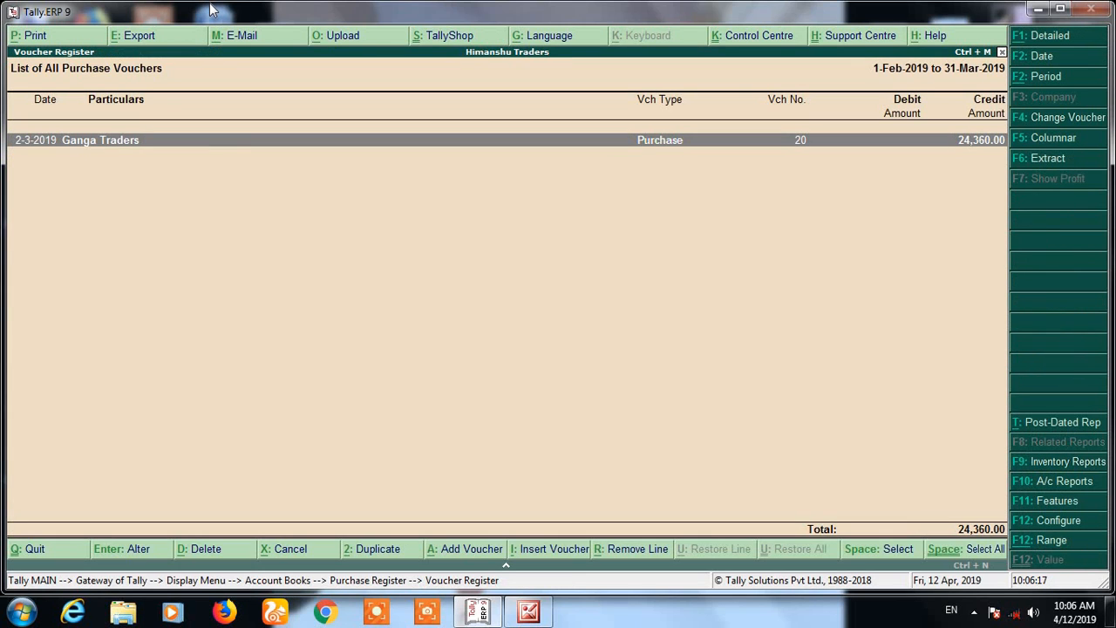
Change the purchase voucher register's period to run from 1-4-2018 to 31-3-2019
key(alt+F2)
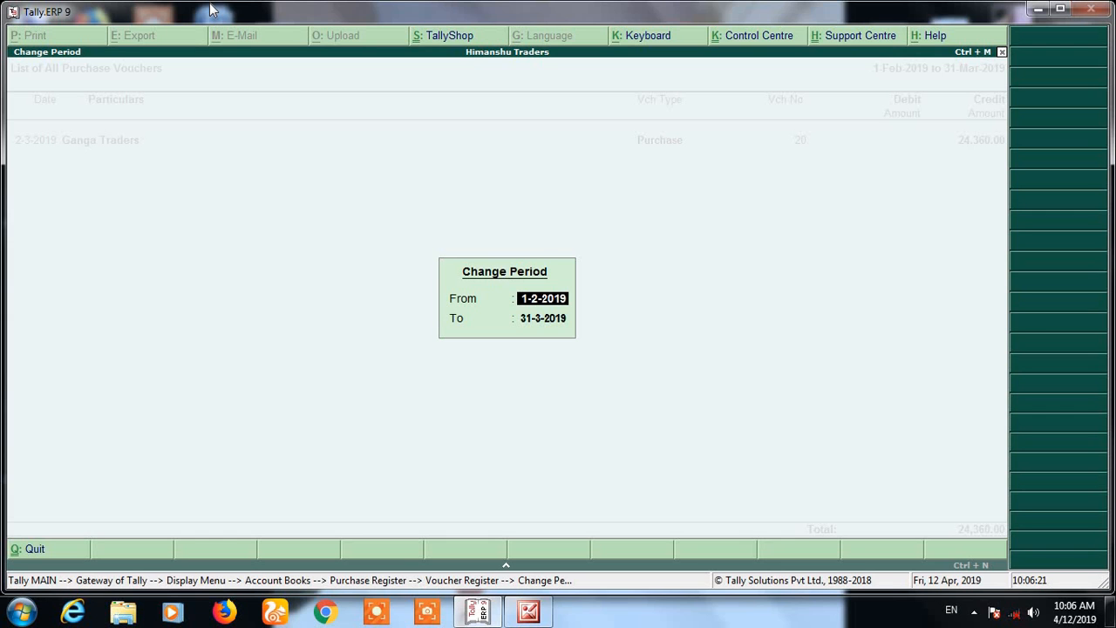
text(1-4-18)
key(Return)
text(31-3)
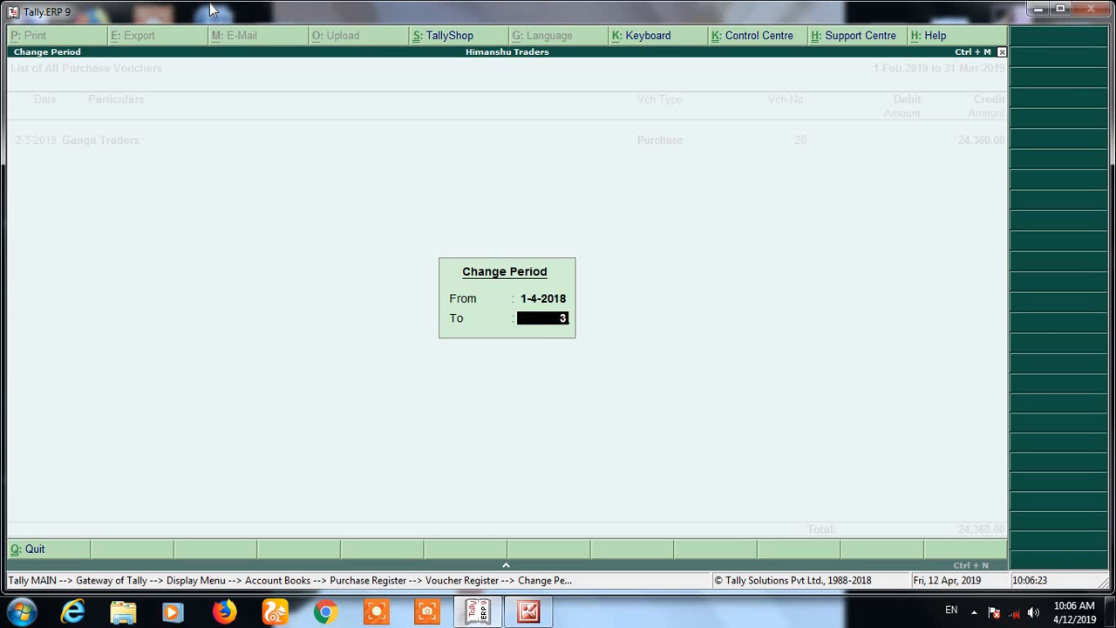
key(Return)
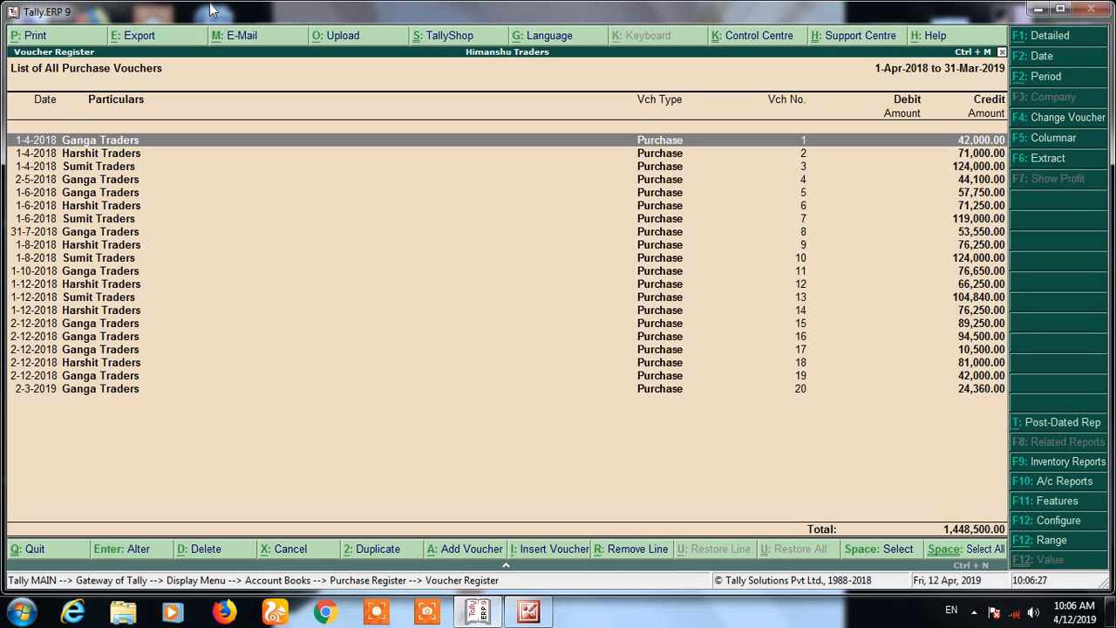
Look through the purchase vouchers listed for the full year
key(Down)
key(Down)
key(Down)
key(Down)
key(Down)
key(Down)
key(Down)
key(Down)
key(Down)
key(Down)
key(Down)
key(Down)
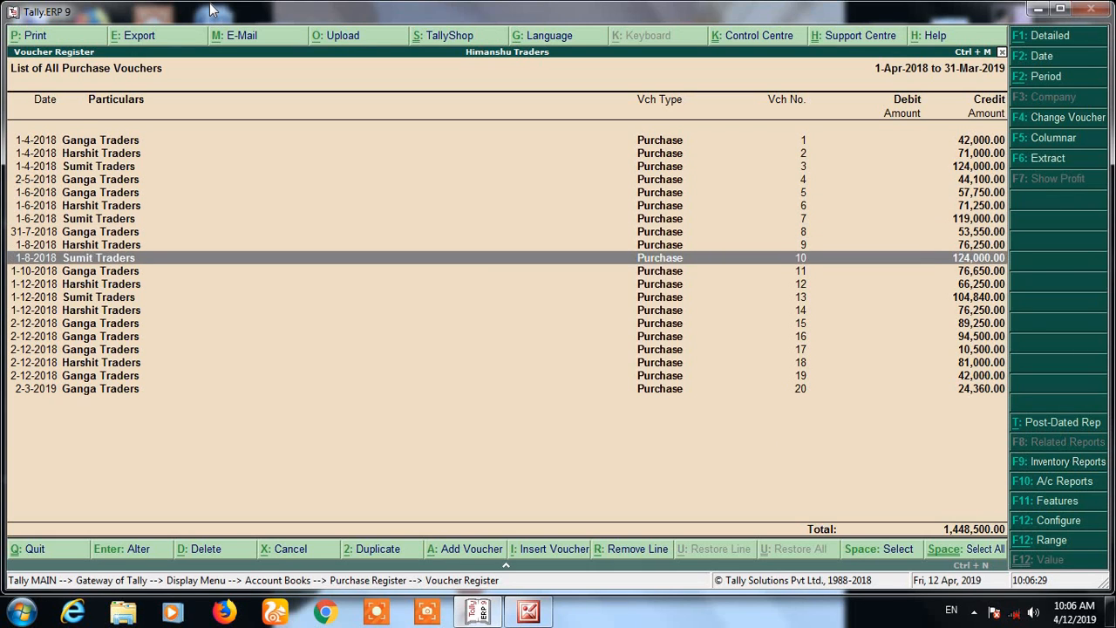
key(Down)
key(Down)
key(Down)
key(Down)
key(Down)
key(Down)
key(Down)
key(Up)
key(Up)
key(Up)
key(Up)
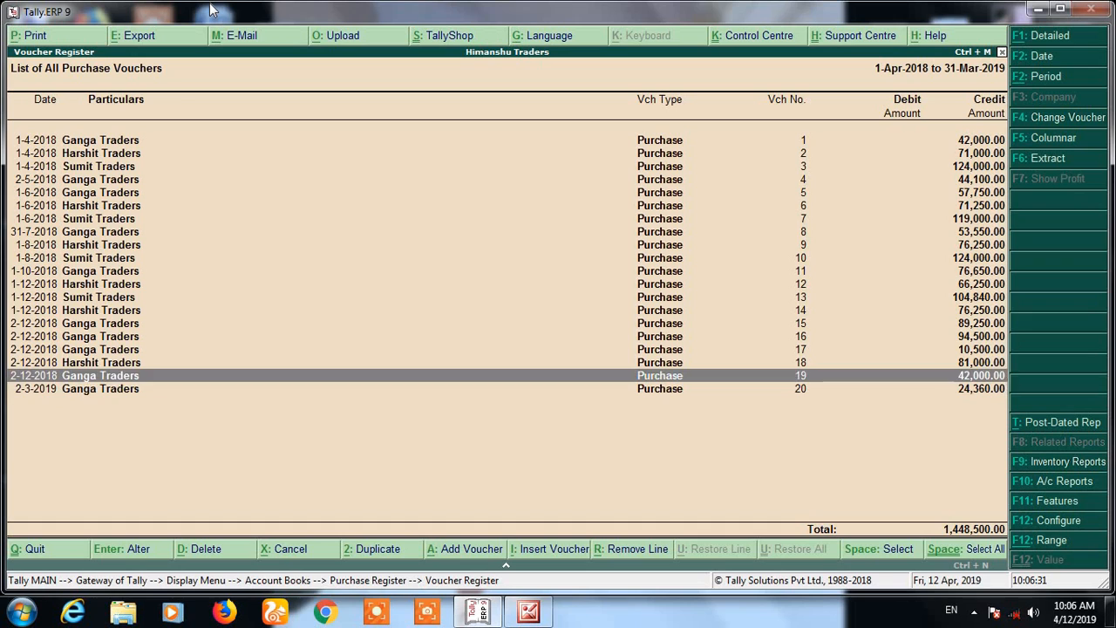
key(Up)
key(Up)
key(Up)
key(Up)
key(Up)
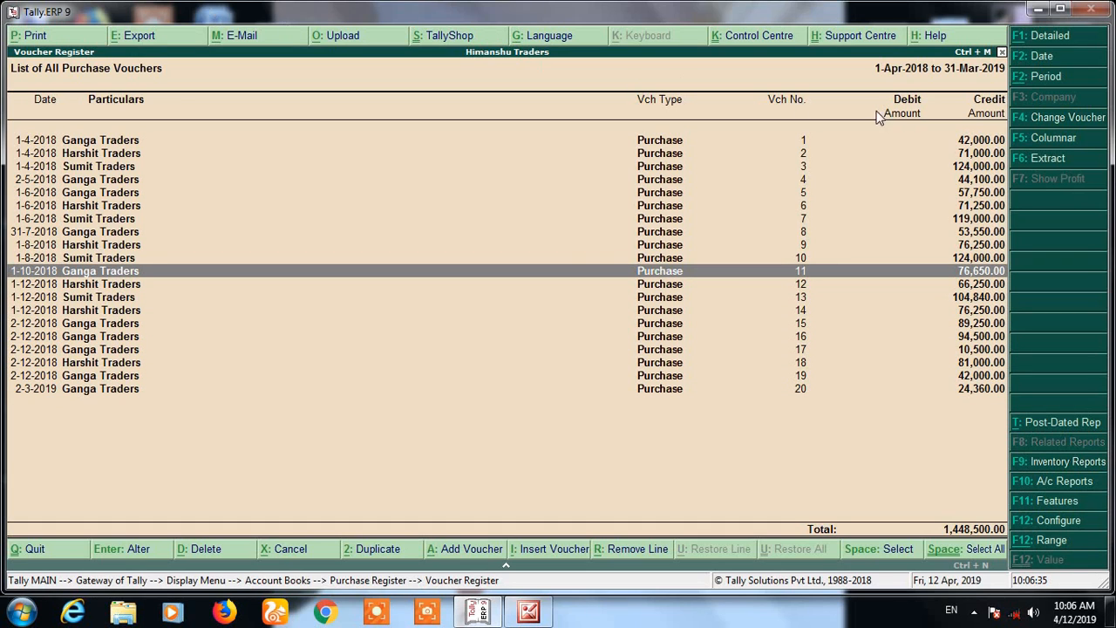
Switch the purchase voucher register to columnar view, keeping all the default column options
click(1048, 143)
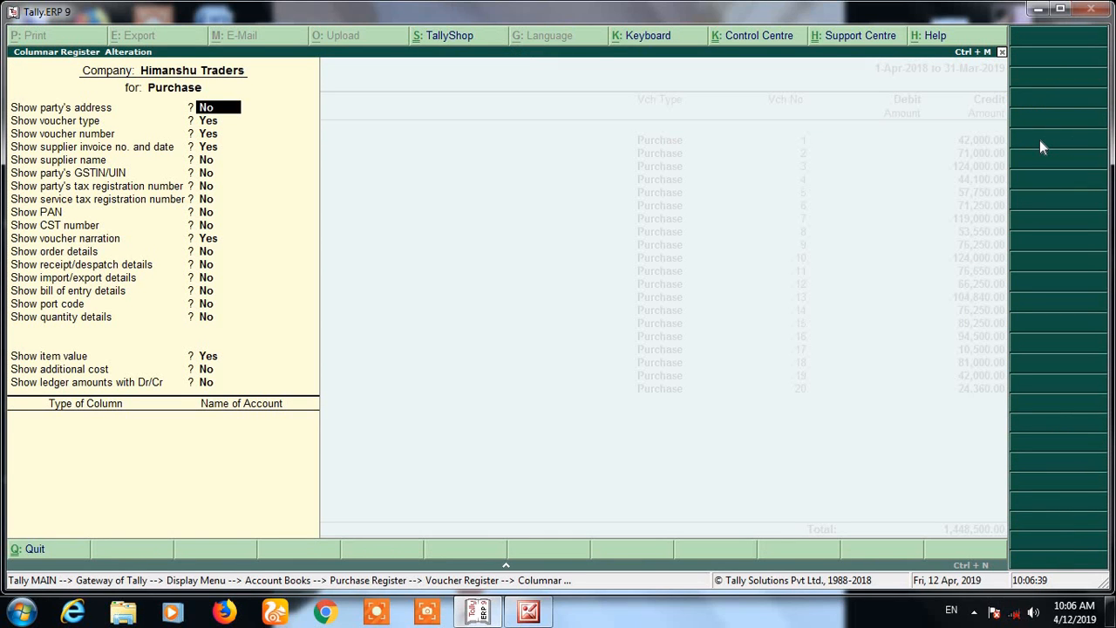
key(Return)
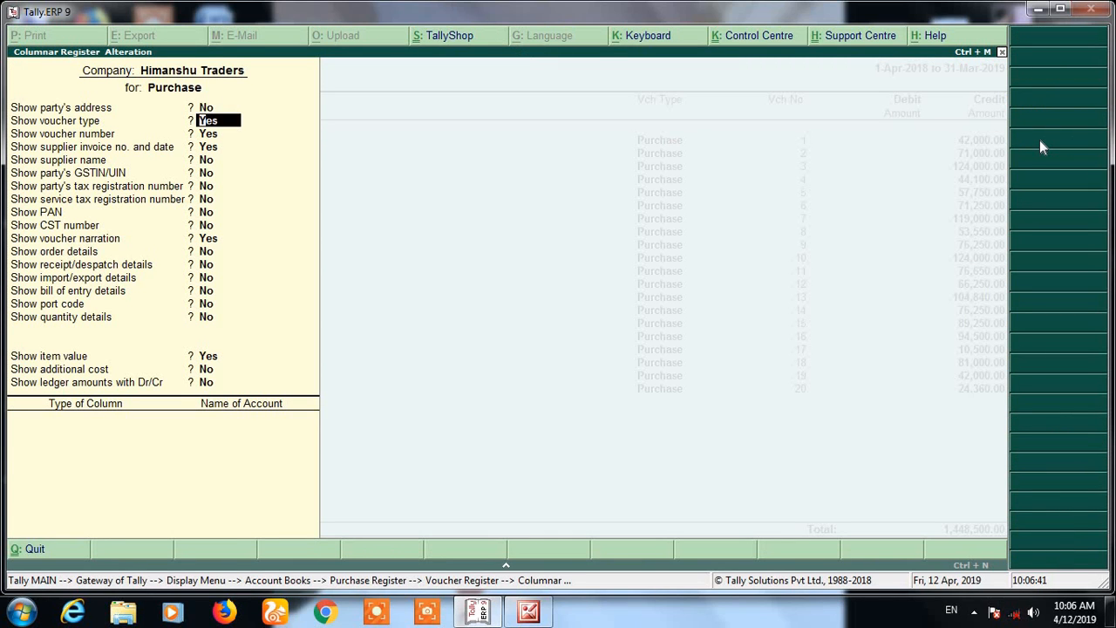
key(Return)
key(Return)
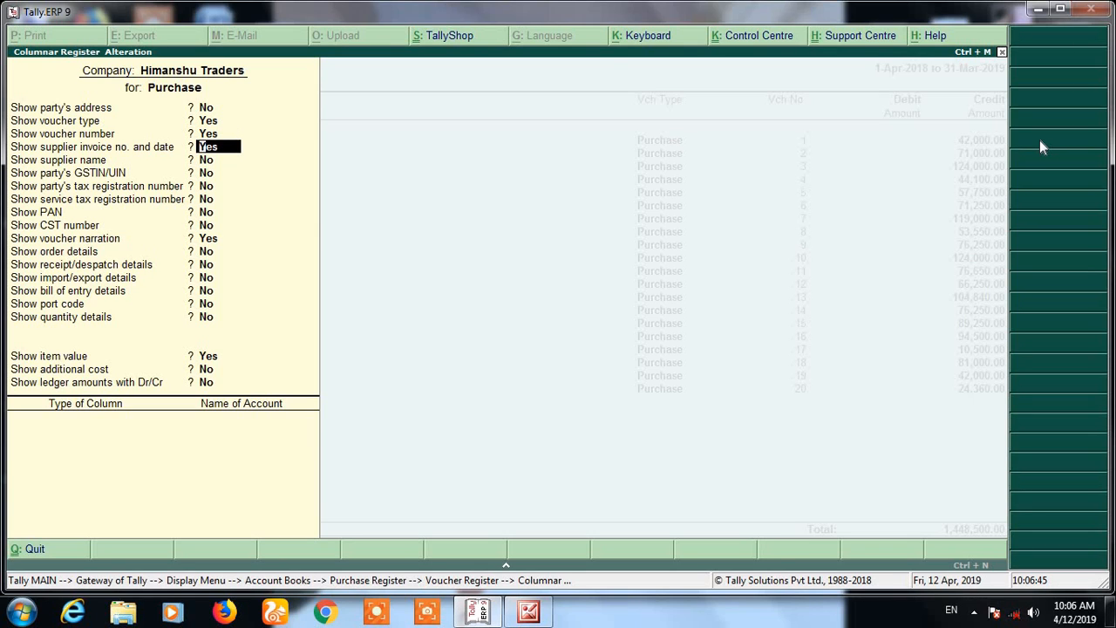
key(Return)
key(Return)
key(Return)
key(Return)
key(Return)
key(Return)
key(Return)
key(Return)
key(Return)
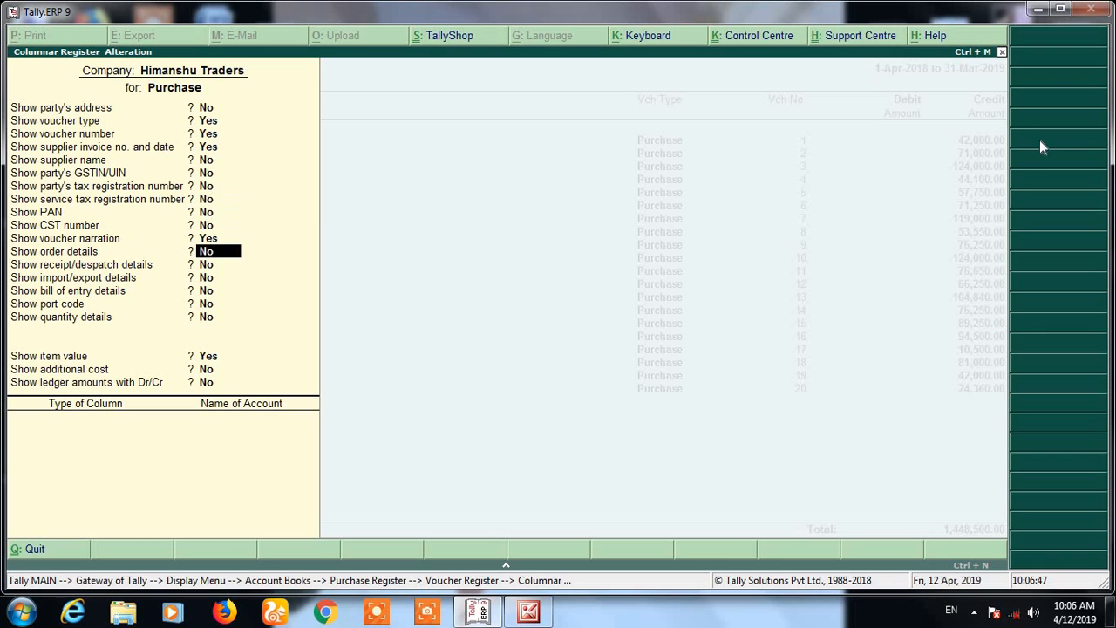
key(Return)
key(Return)
key(Return)
key(Return)
key(Return)
key(Return)
key(Return)
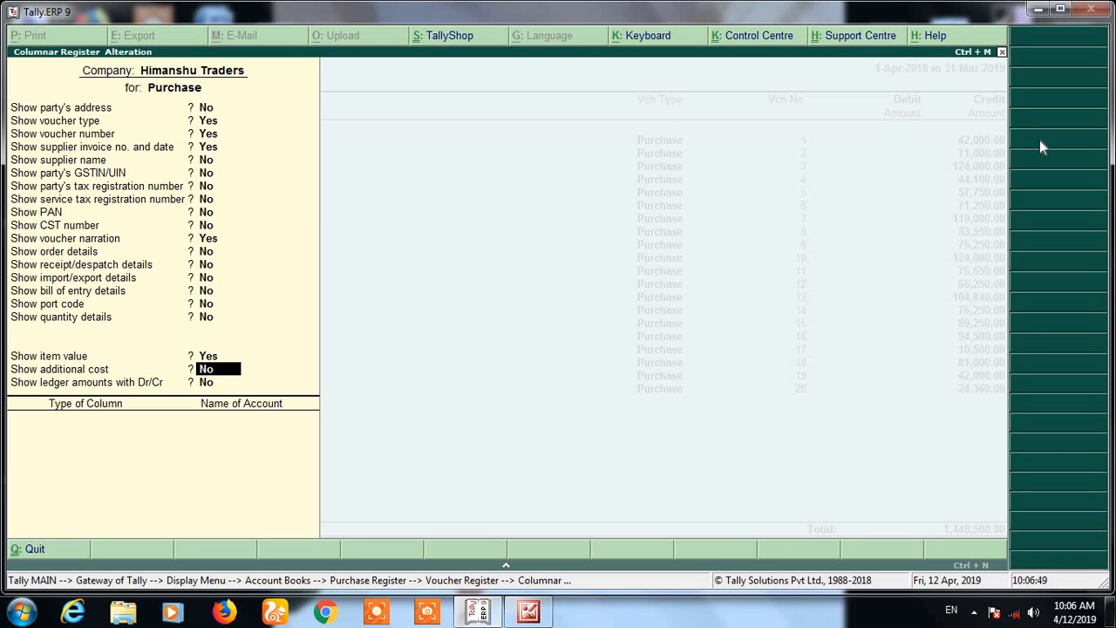
key(Return)
key(Return)
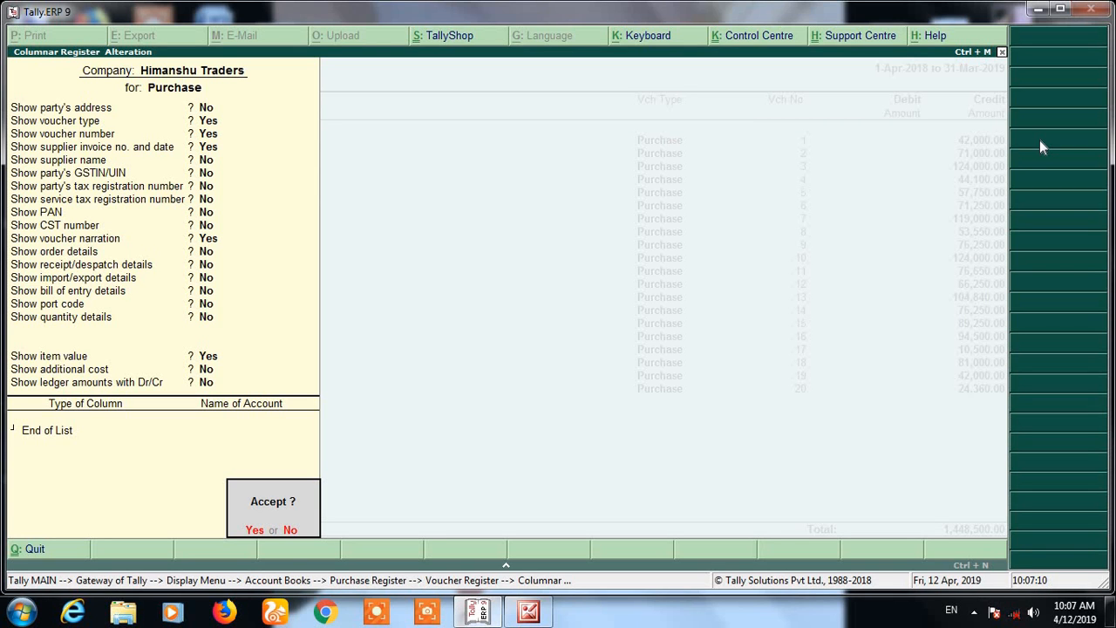
key(Return)
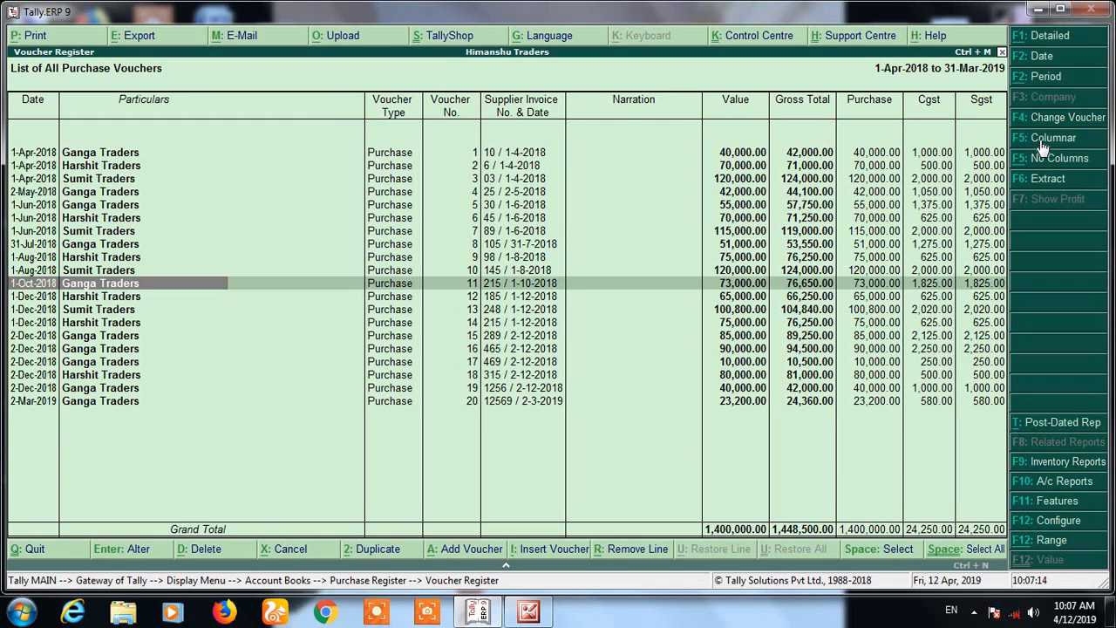
Examine the columnar purchase register from the first voucher down to voucher 20
key(Up)
key(Up)
key(Up)
key(Up)
key(Up)
key(Up)
key(Up)
key(Up)
key(Up)
key(Up)
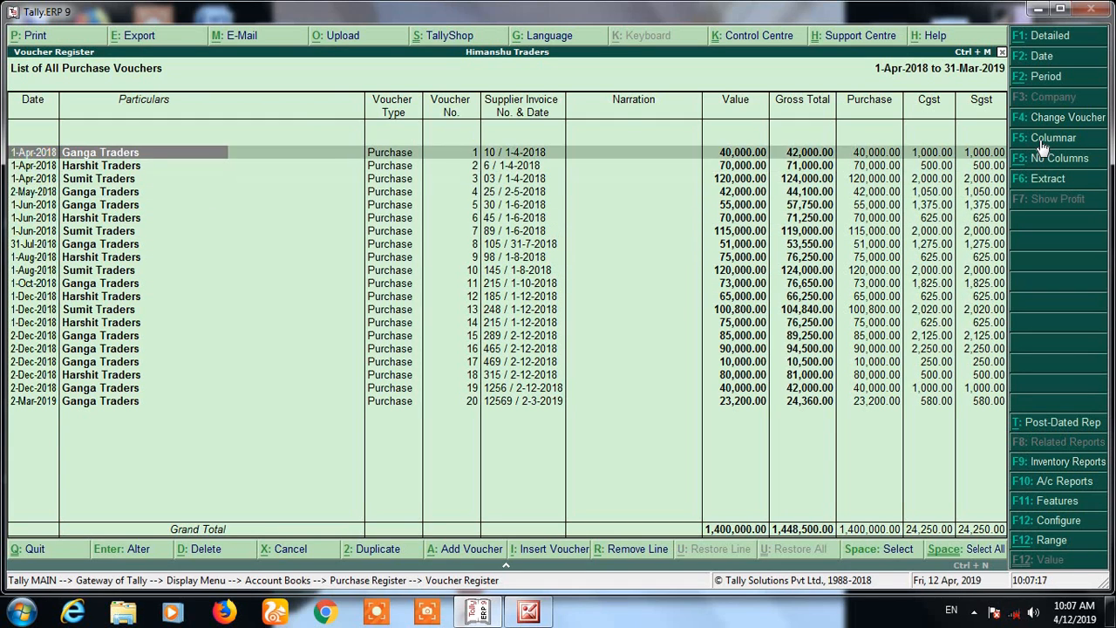
key(Down)
key(Down)
key(Down)
key(Down)
key(Down)
key(Down)
key(Down)
key(Down)
key(Down)
key(Down)
key(Down)
key(Down)
key(Down)
key(Down)
key(Down)
key(Down)
key(Down)
key(Down)
key(Down)
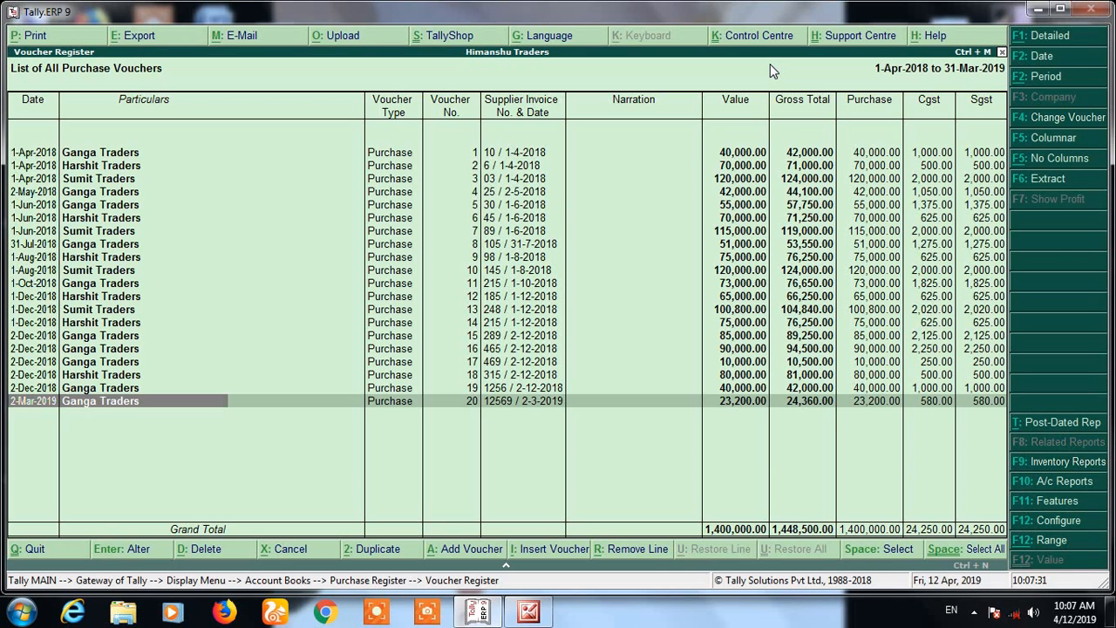
Add a purchase voucher with supplier invoice no. 12598 dated 2-Mar-2019, party Ganga Traders and the Purchase ledger
key(alt+a)
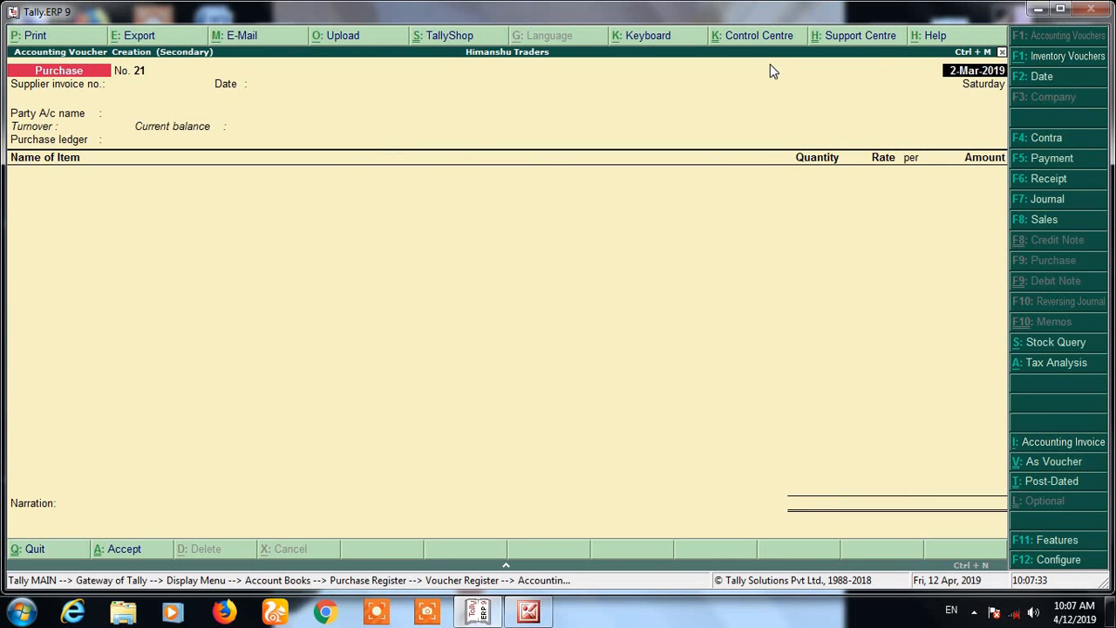
key(Return)
text(12598)
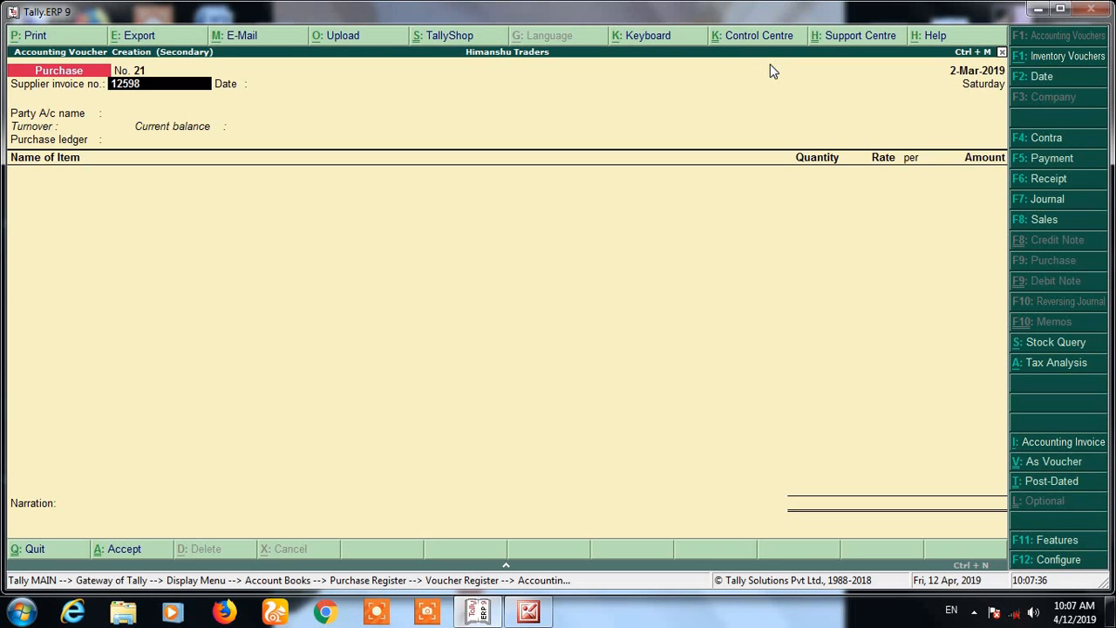
key(Return)
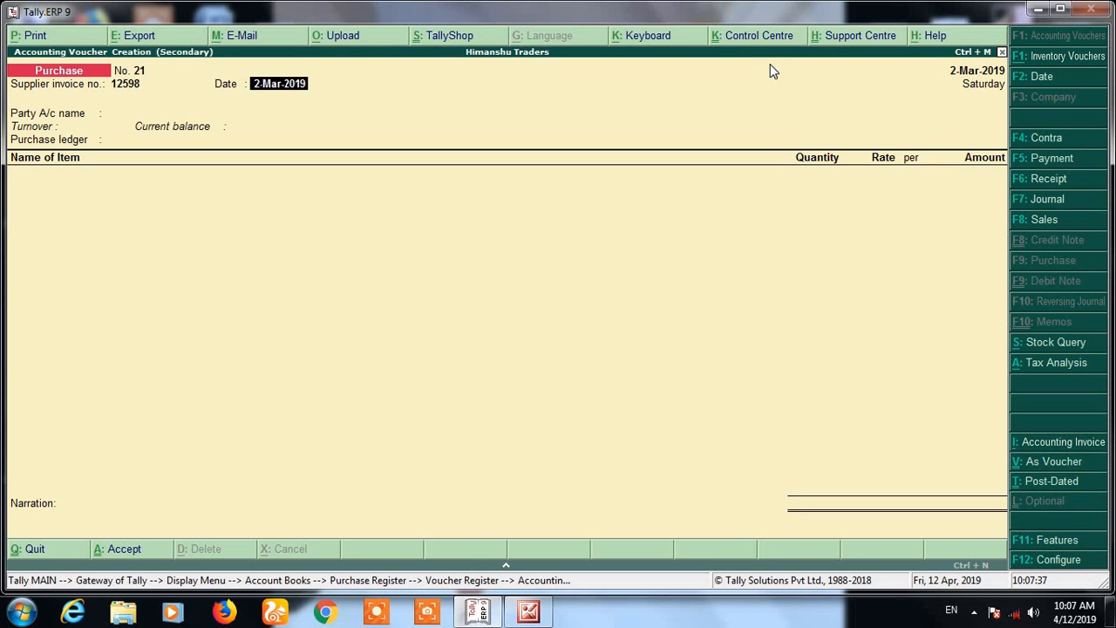
key(Return)
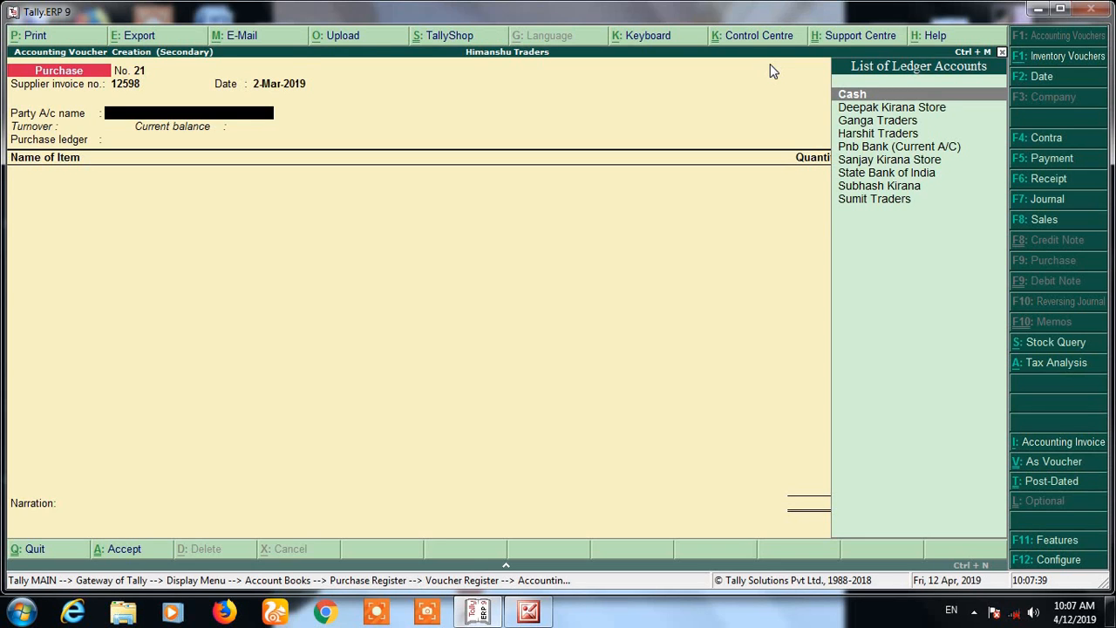
text(Ga)
key(Return)
key(Return)
Enter 500 kgs of Sugar as the voucher's item, keeping the rate of 40.00 per kg
text(Su)
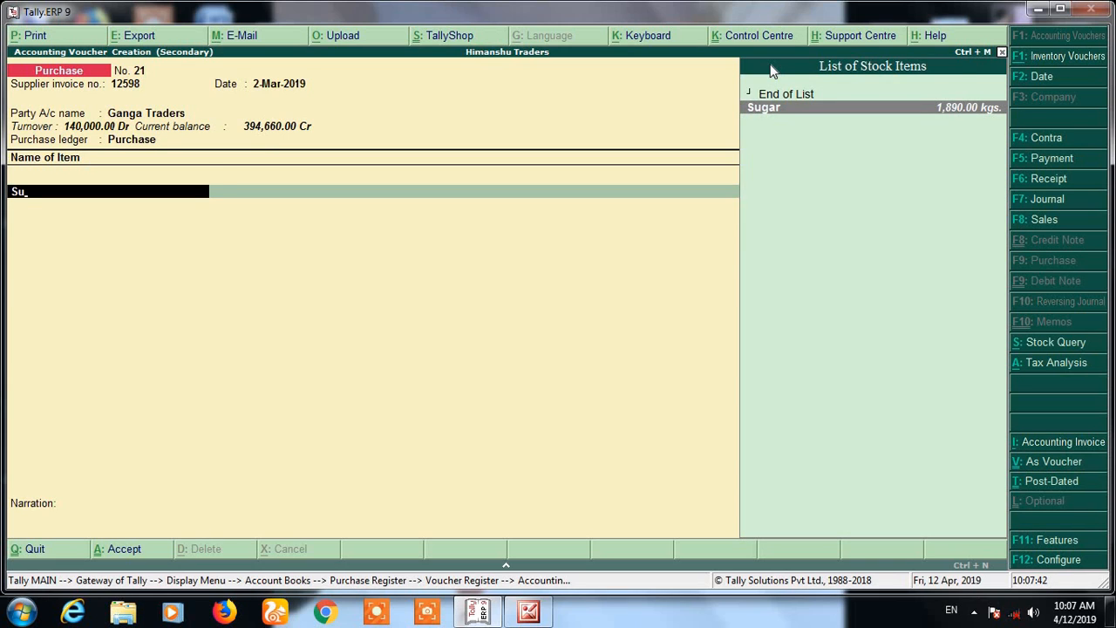
key(Return)
text(500)
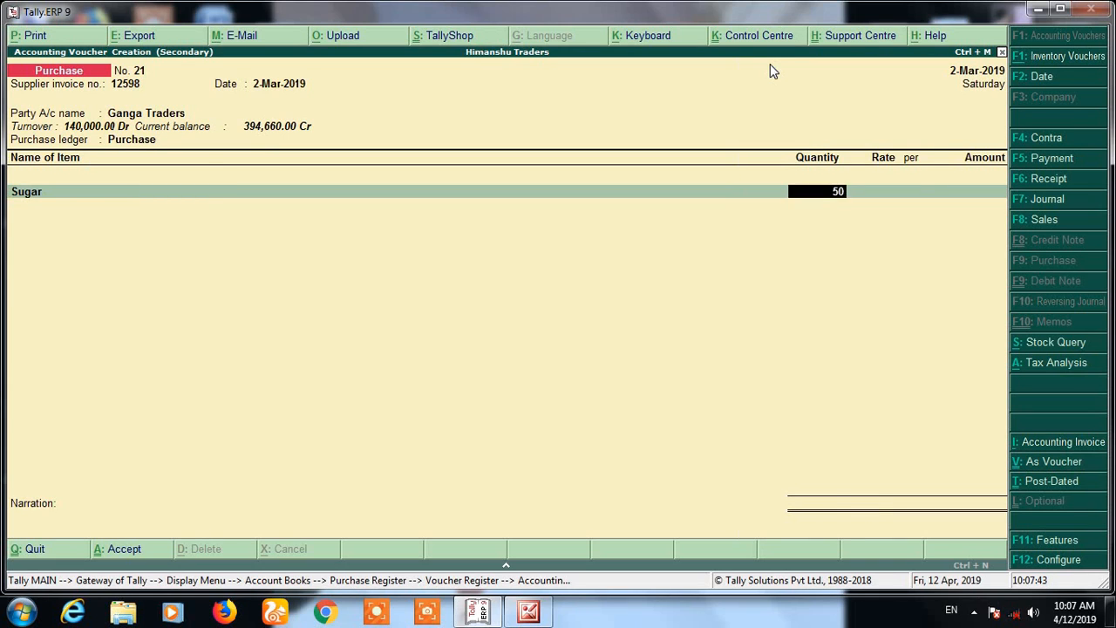
key(Return)
key(Return)
key(Return)
key(Return)
Add the Cgst and Sgst tax ledgers below the Sugar item, keeping their calculated amounts
text(Cg)
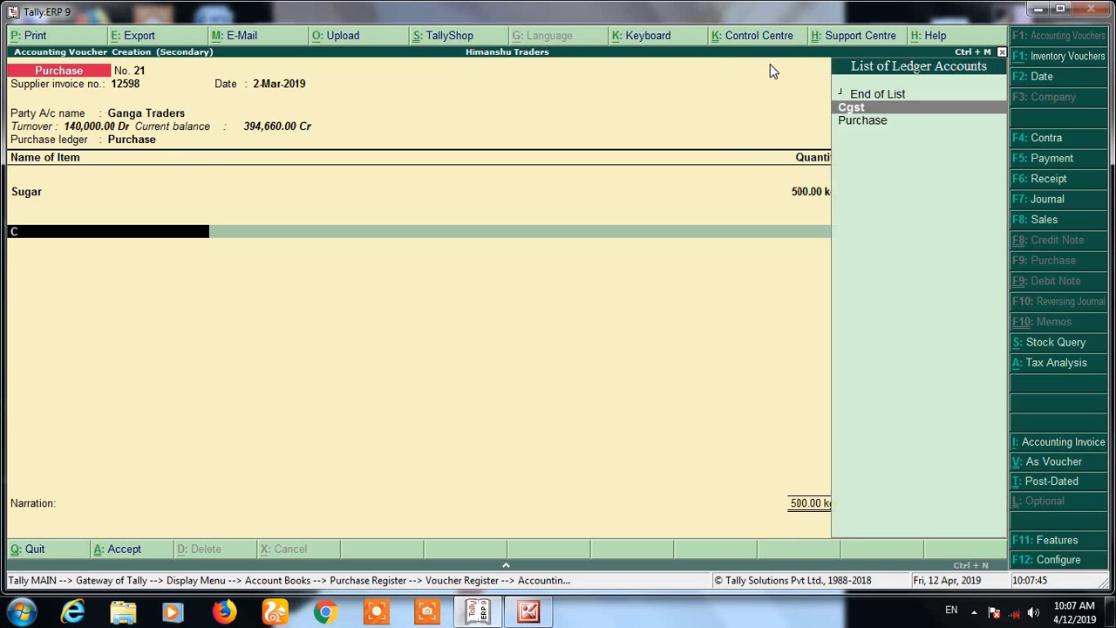
key(Return)
key(Return)
text(Sg)
key(Return)
key(Return)
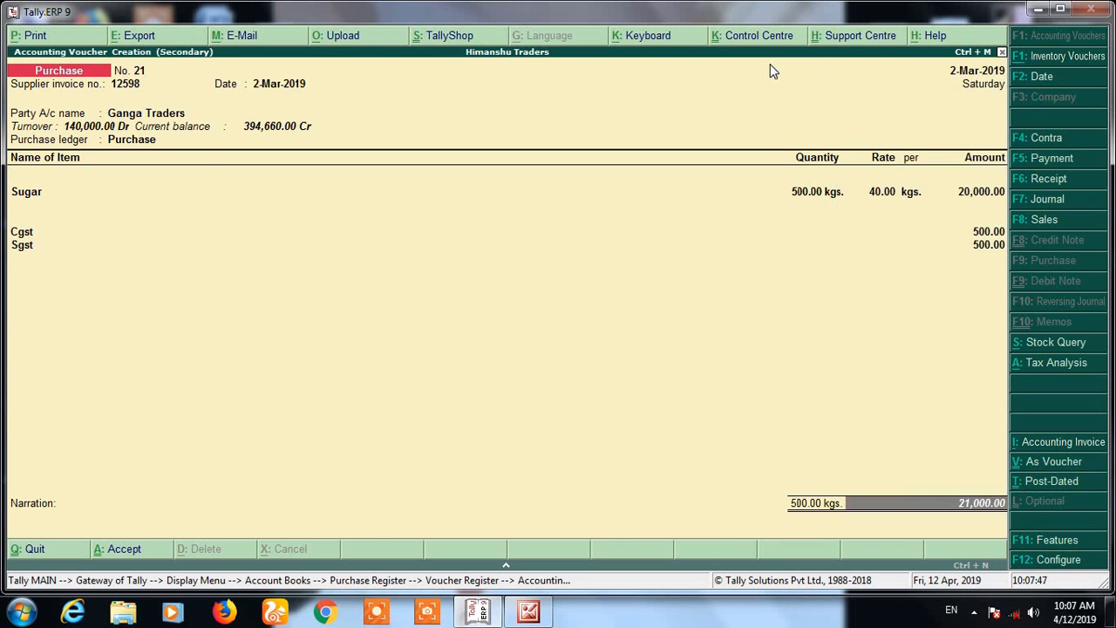
Finish the purchase voucher without a narration and save it to the register
key(Return)
key(Return)
key(Return)
key(Return)
key(Return)
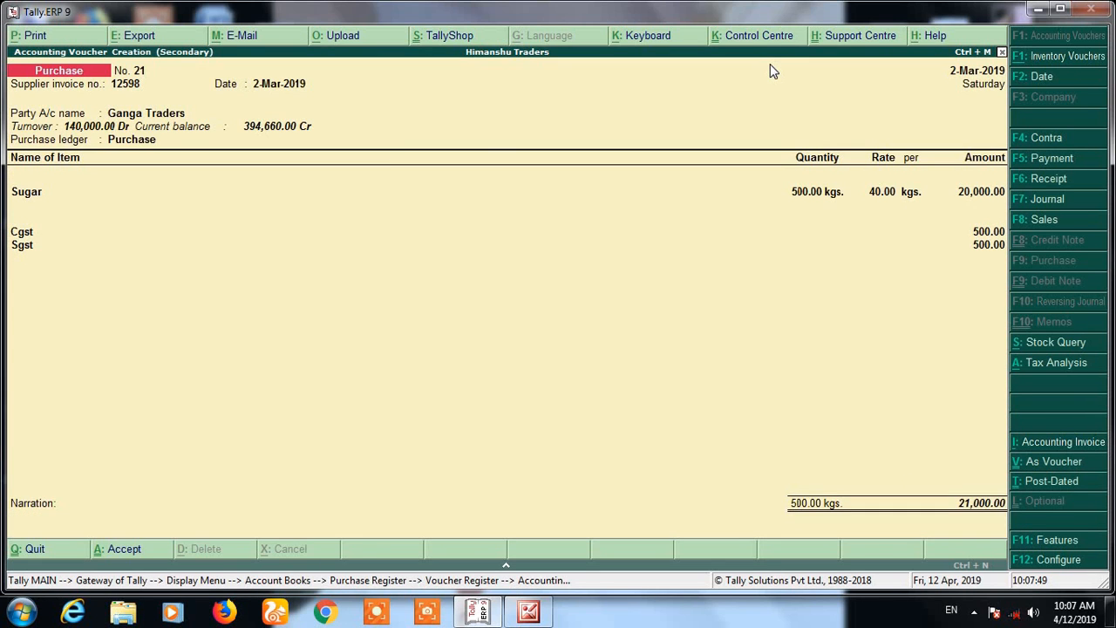
key(Return)
key(Return)
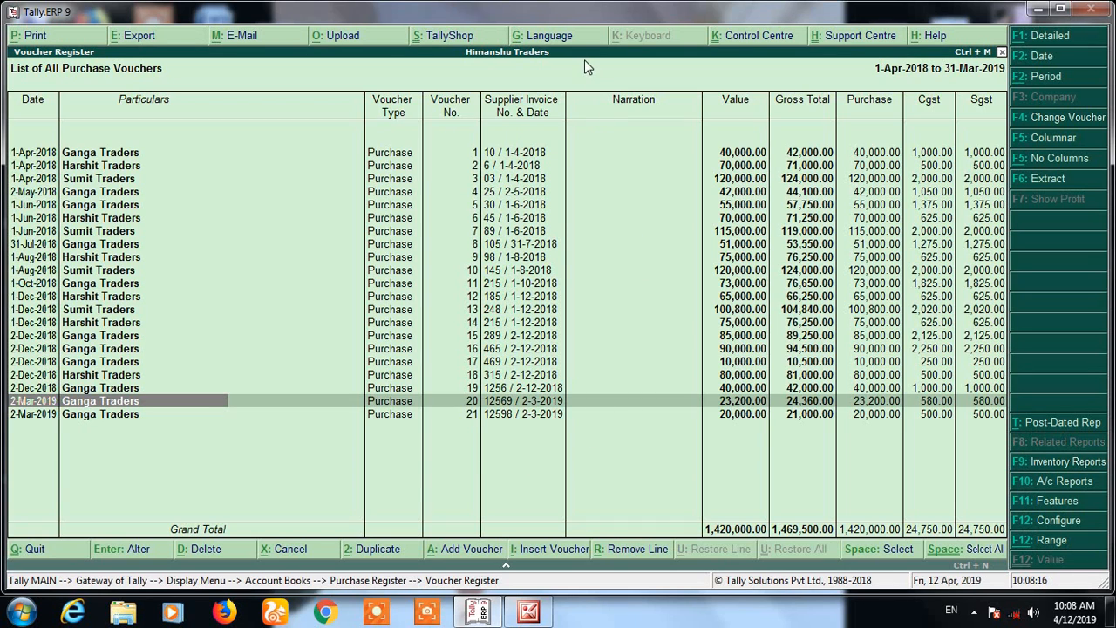
Leave the purchase register and open the March voucher list of the Sales Register from Account Books
key(Escape)
key(Escape)
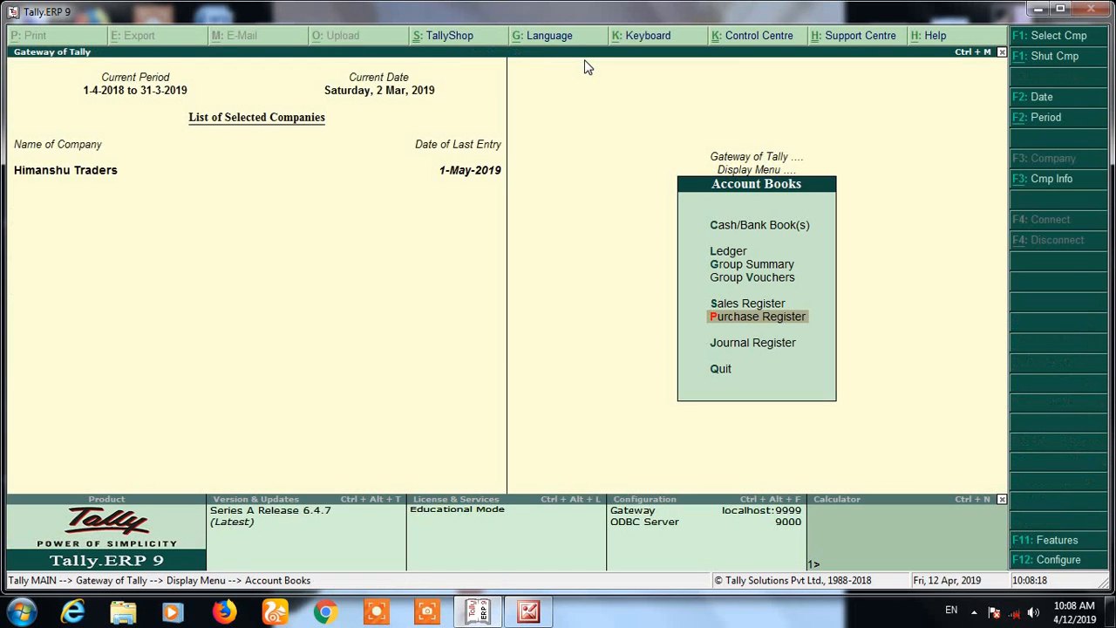
key(s)
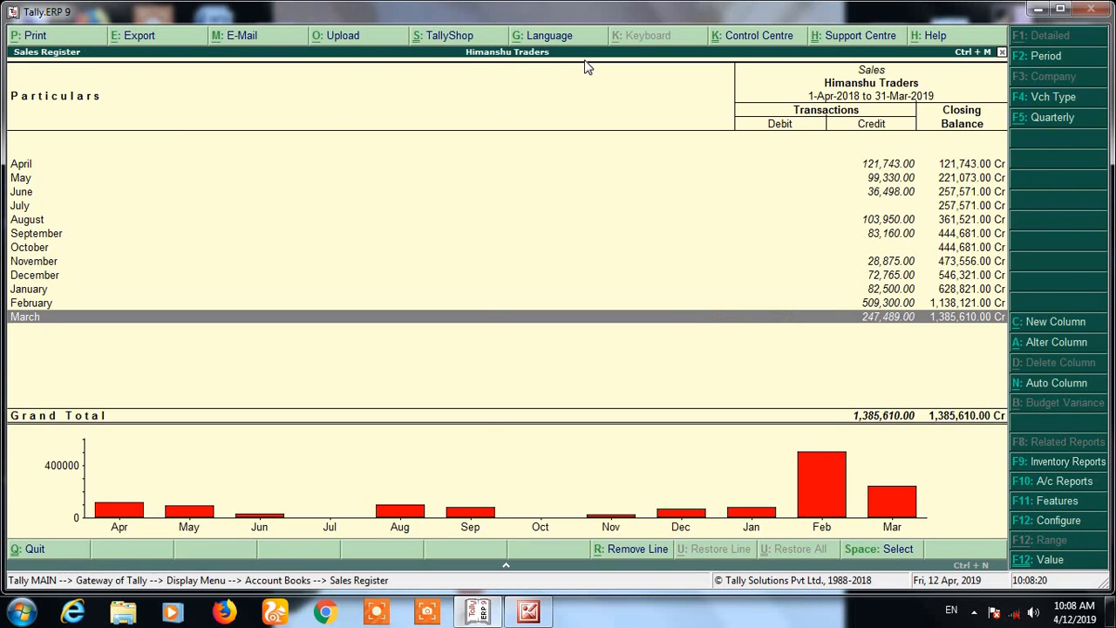
key(Return)
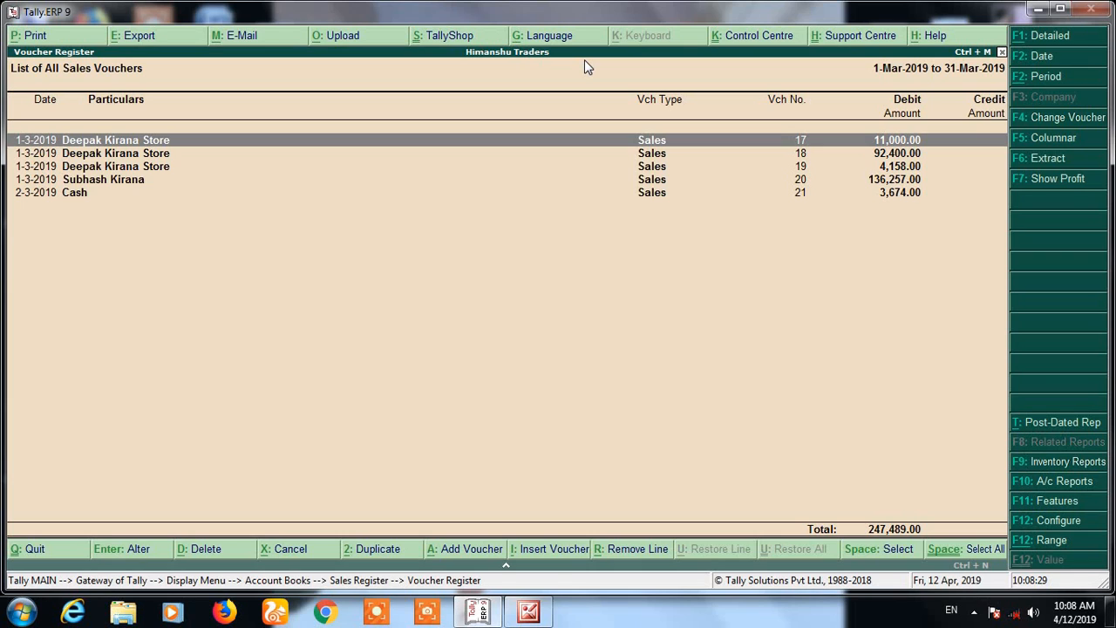
Change the sales voucher register's period to run from 1-4-2018 to 31-3-2019
key(alt+F2)
text(1-4-2018)
key(Return)
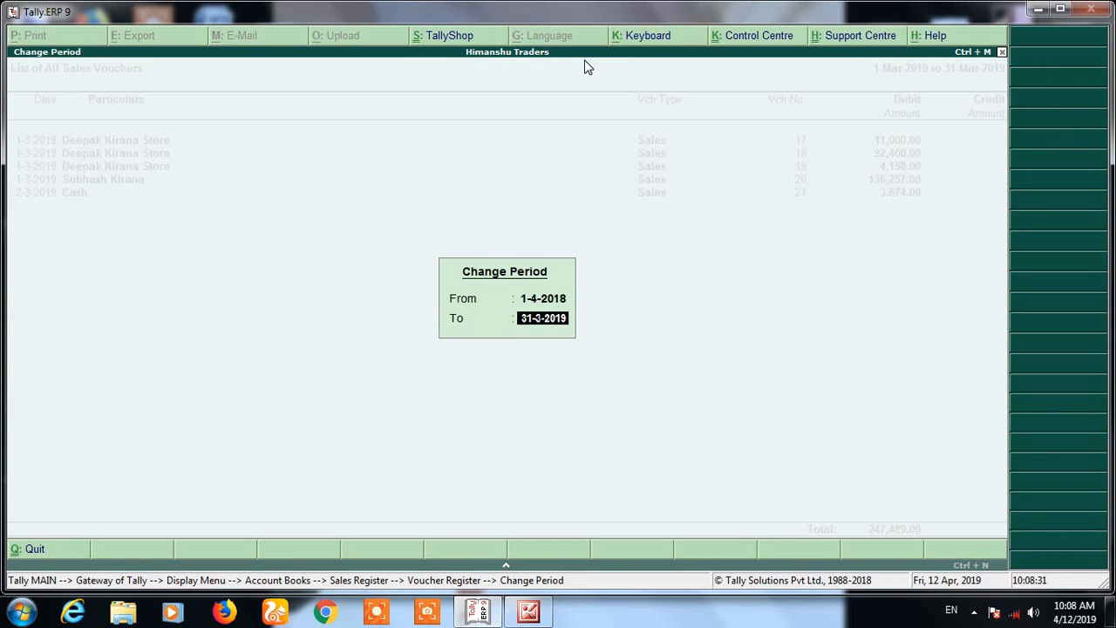
text(31-3)
key(Return)
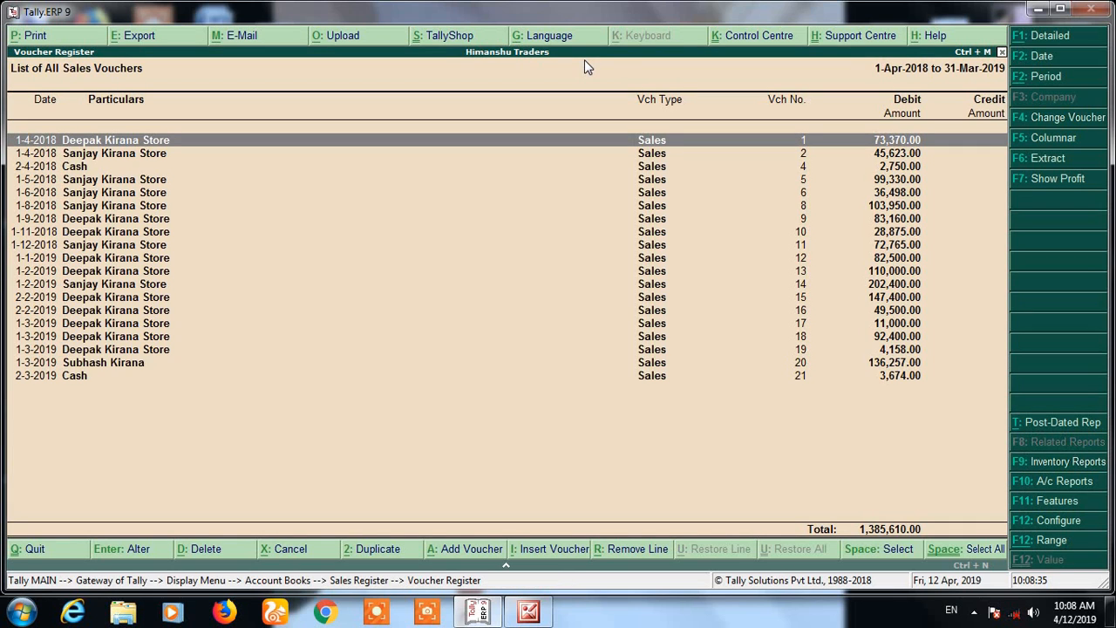
Look through the first sales vouchers in the full-year list, checking their dates, parties and voucher numbers
key(Down)
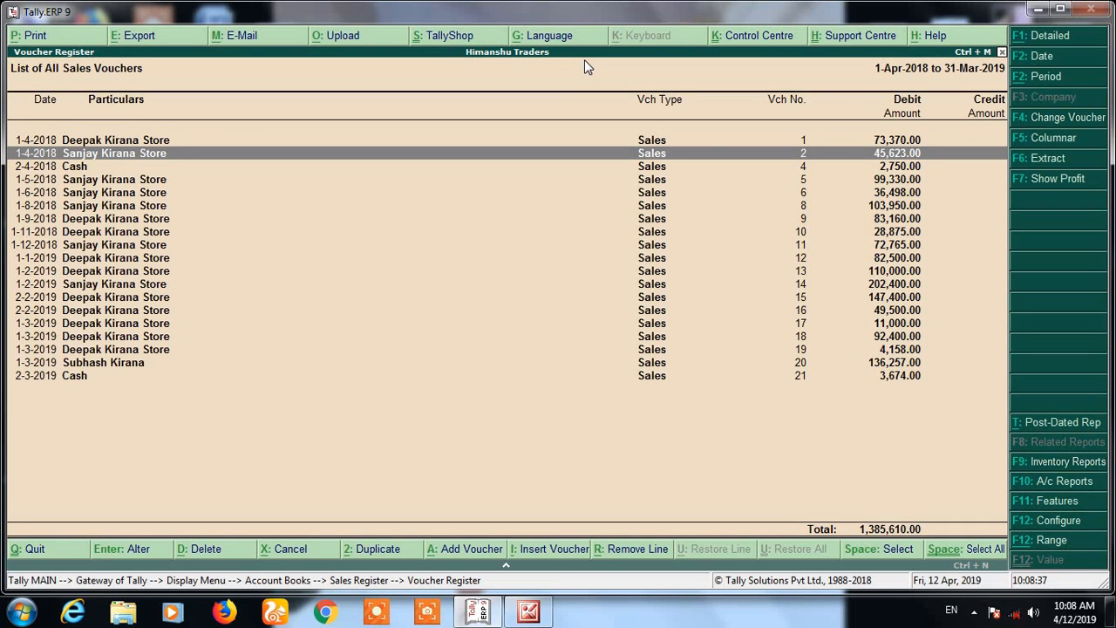
key(Down)
key(Up)
key(Down)
key(Up)
key(Down)
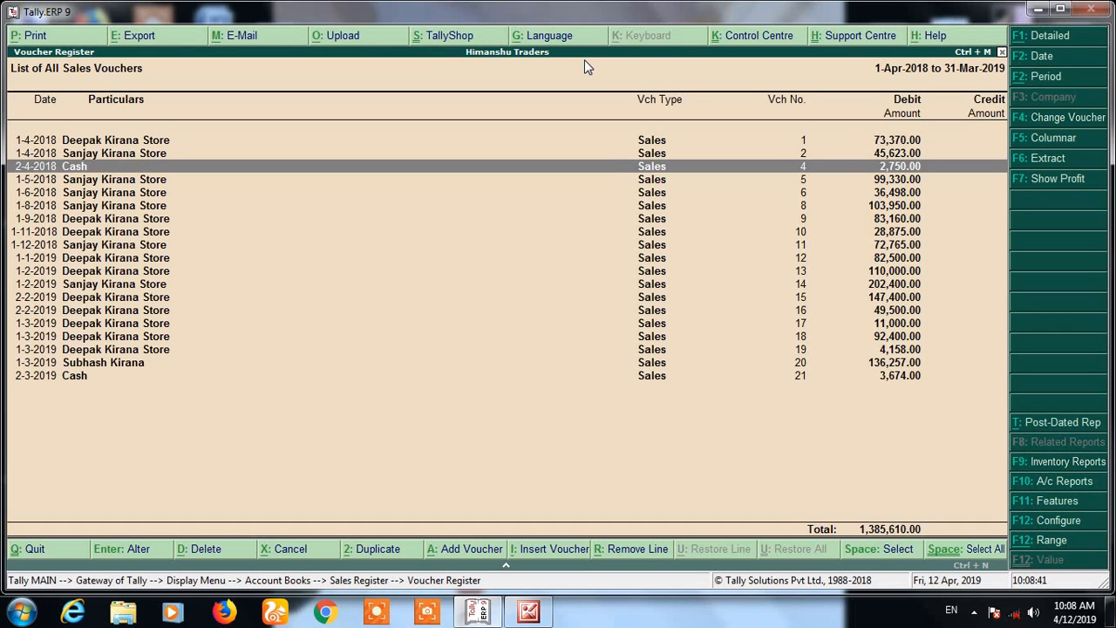
key(Down)
key(Down)
key(Down)
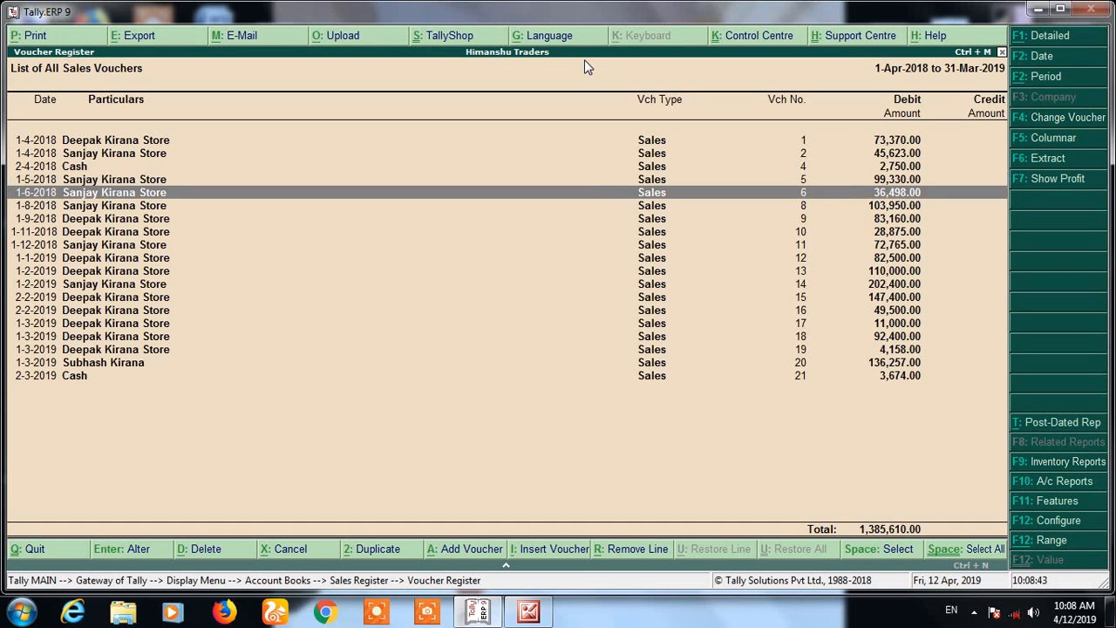
key(Up)
key(Down)
key(Up)
key(Down)
key(Up)
key(Up)
key(Up)
key(Up)
key(Up)
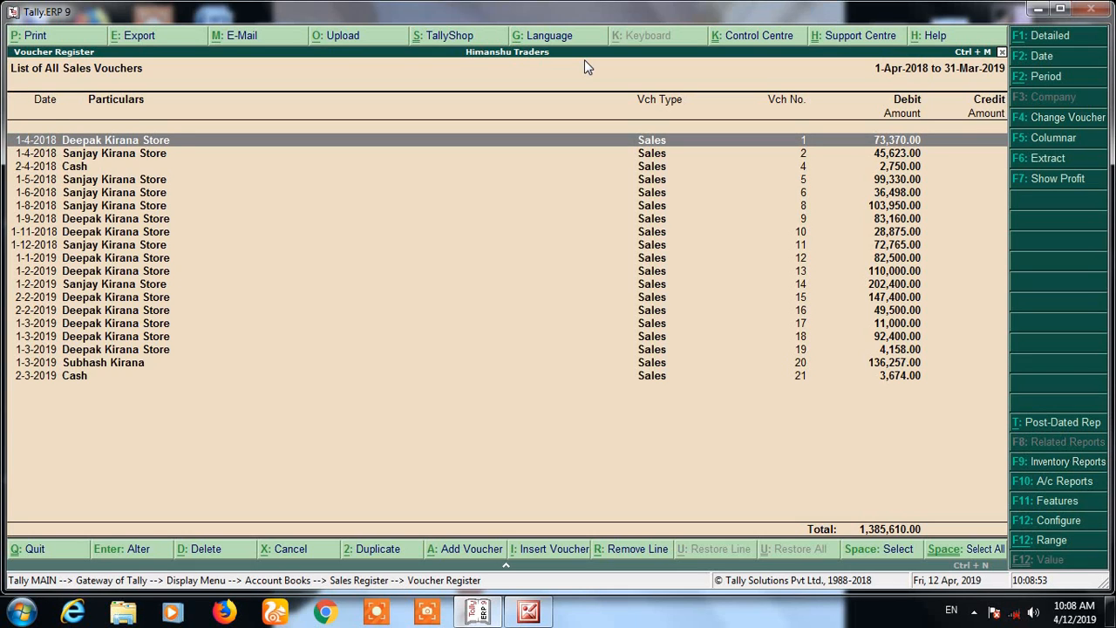
key(Down)
key(Down)
key(Down)
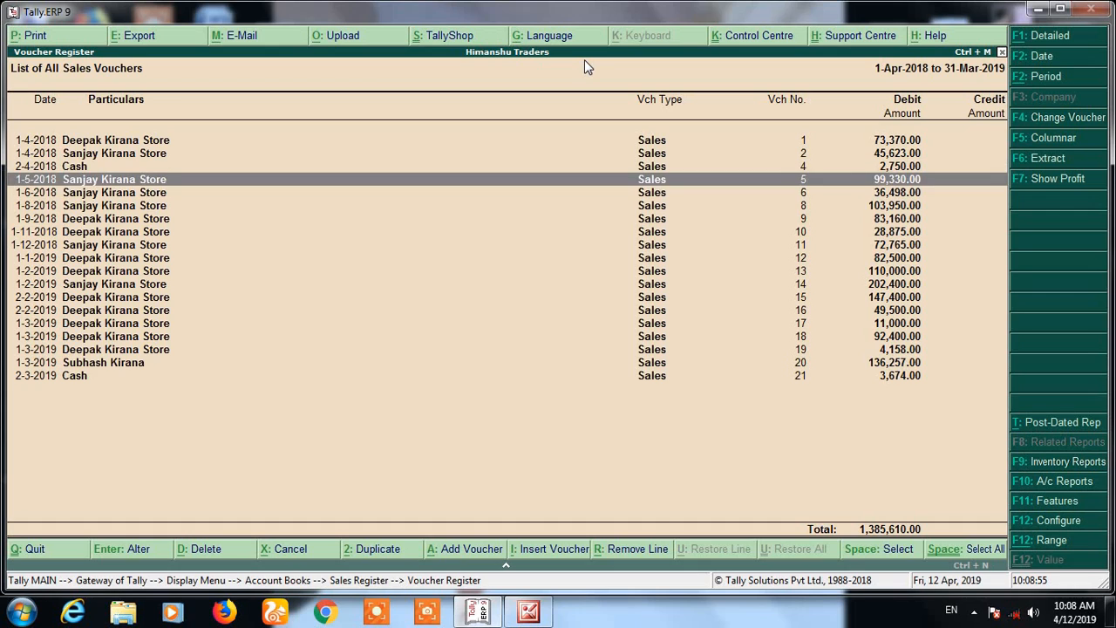
key(Down)
key(Down)
key(Up)
key(Up)
key(Up)
key(Up)
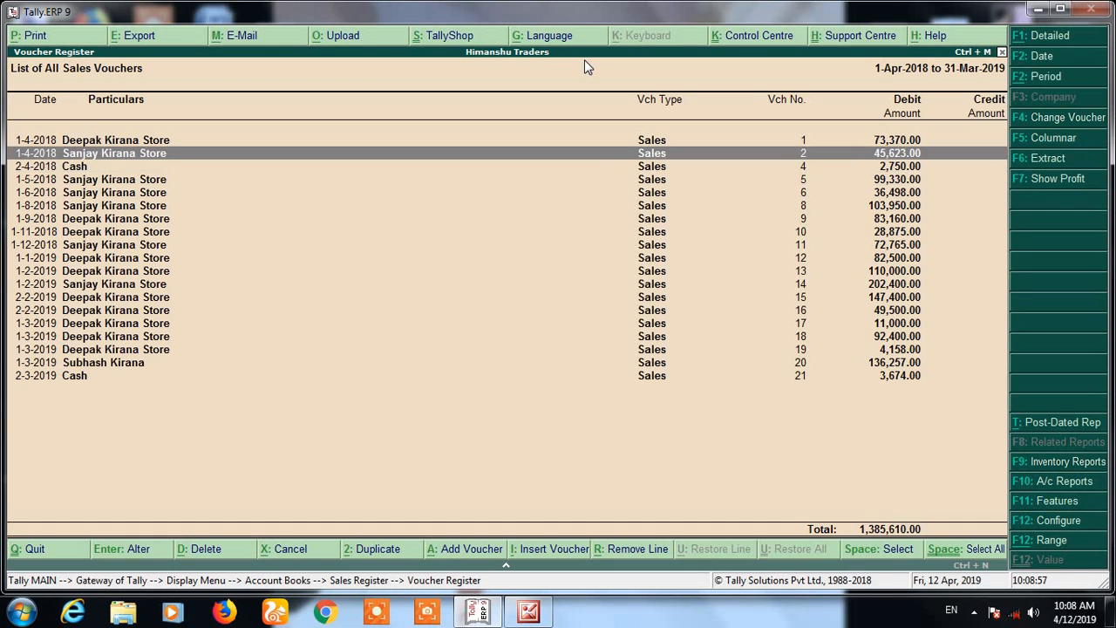
key(Up)
key(Down)
key(Down)
key(Up)
key(Down)
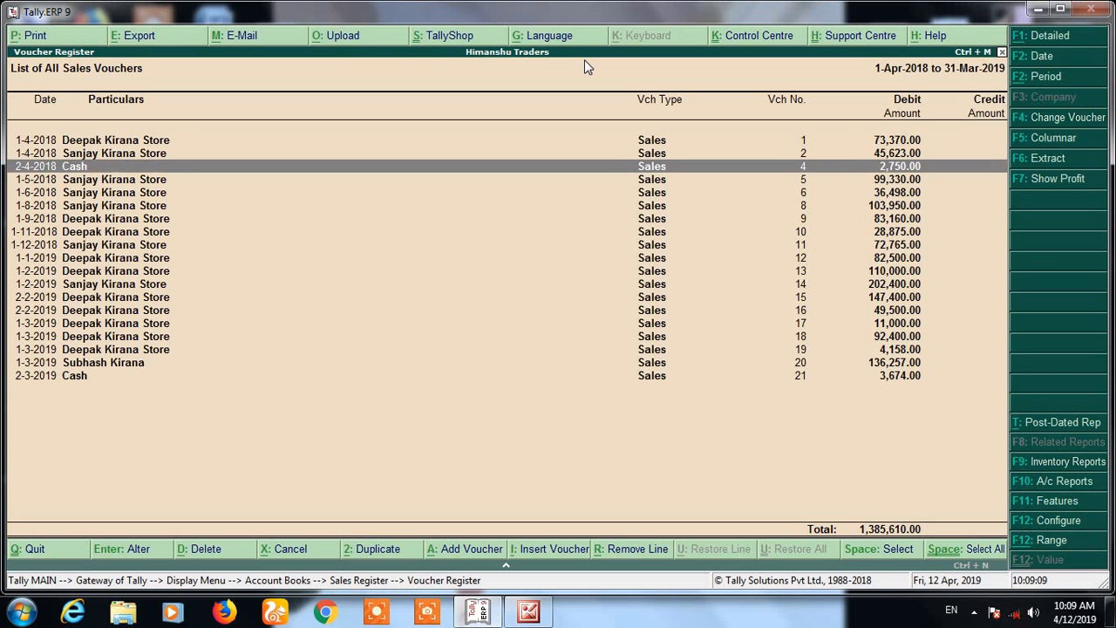
key(Up)
key(Down)
key(Up)
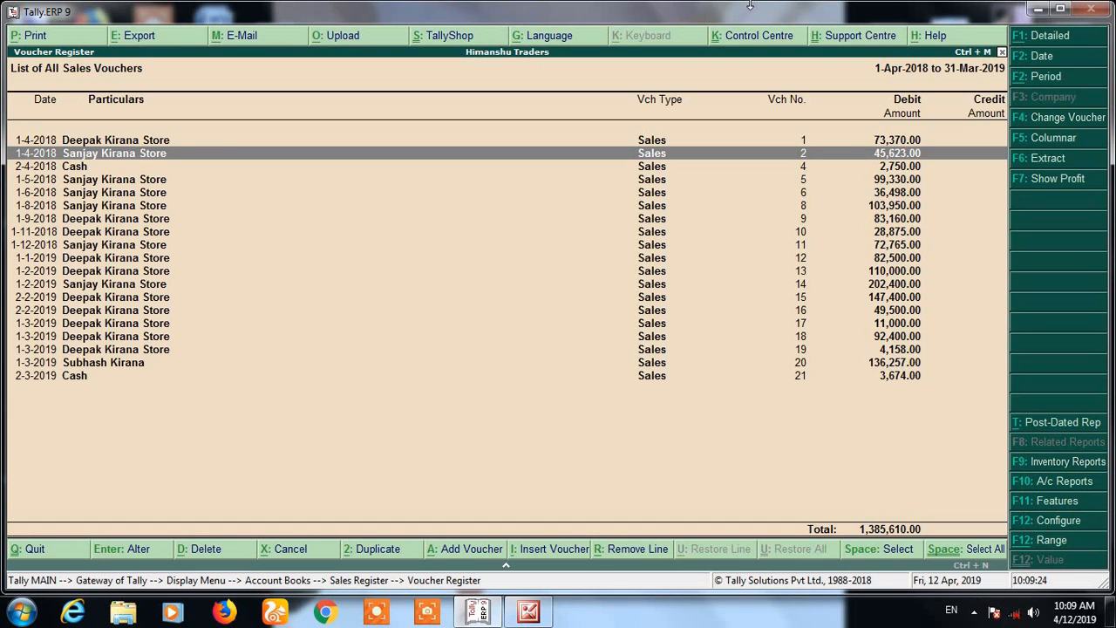
Add a sales voucher after voucher no. 2, dated 1-Apr-2018, with Cash as the party account and Sales as the sales ledger
key(Down)
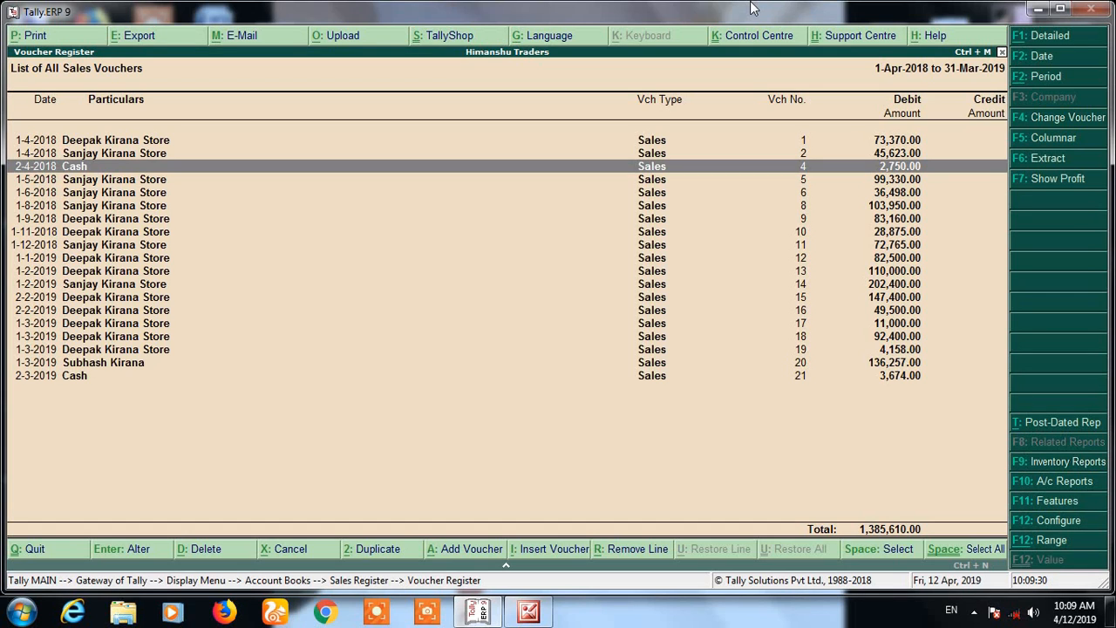
key(Up)
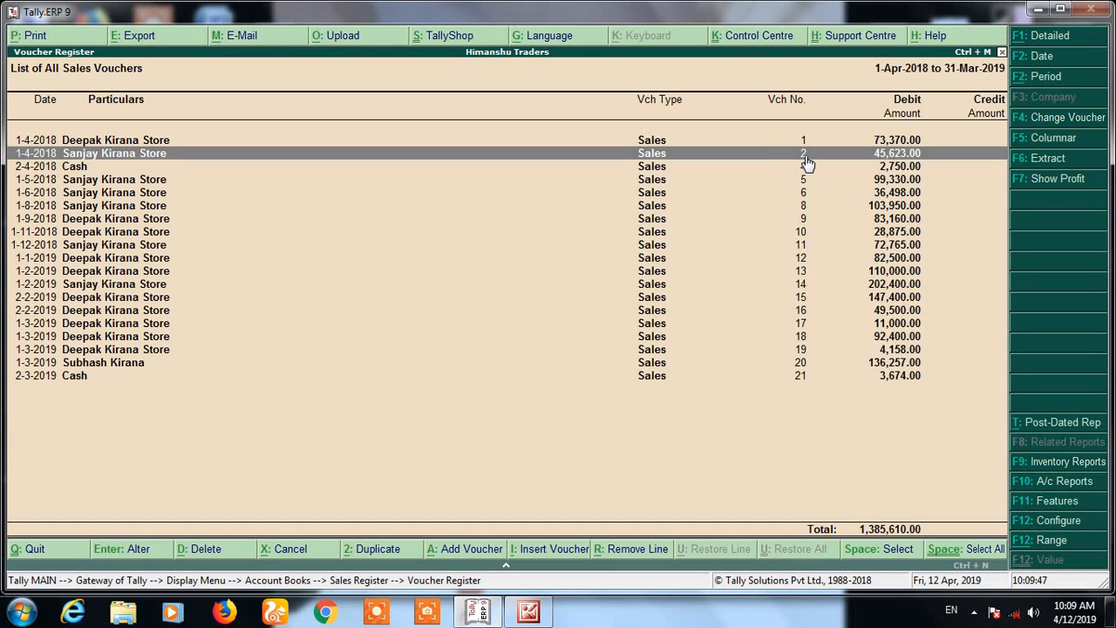
click(482, 550)
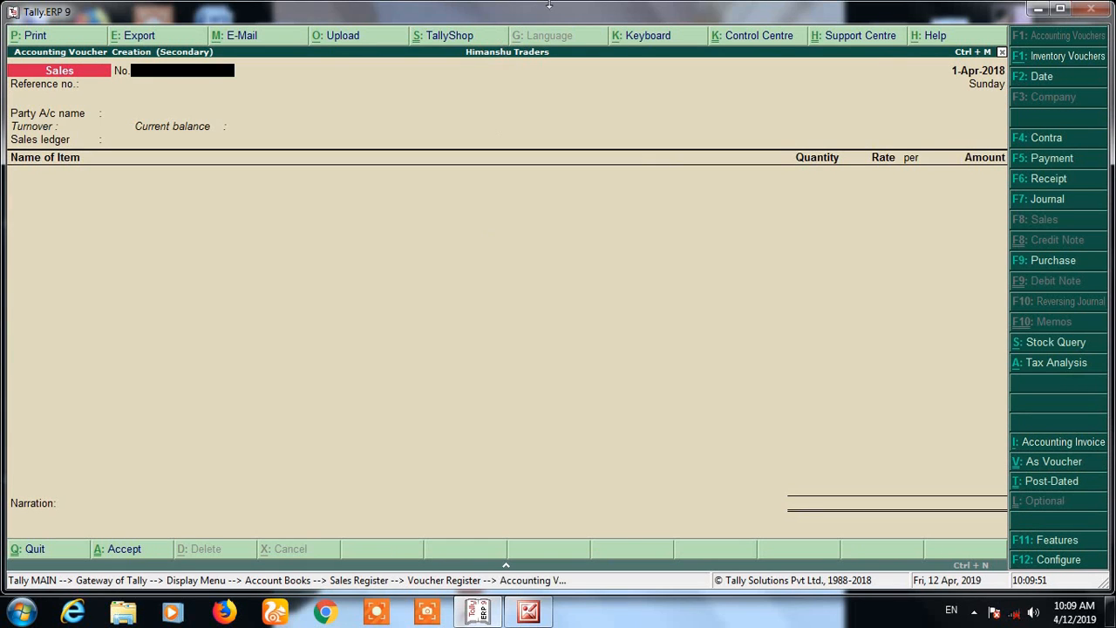
key(Return)
key(Return)
key(Return)
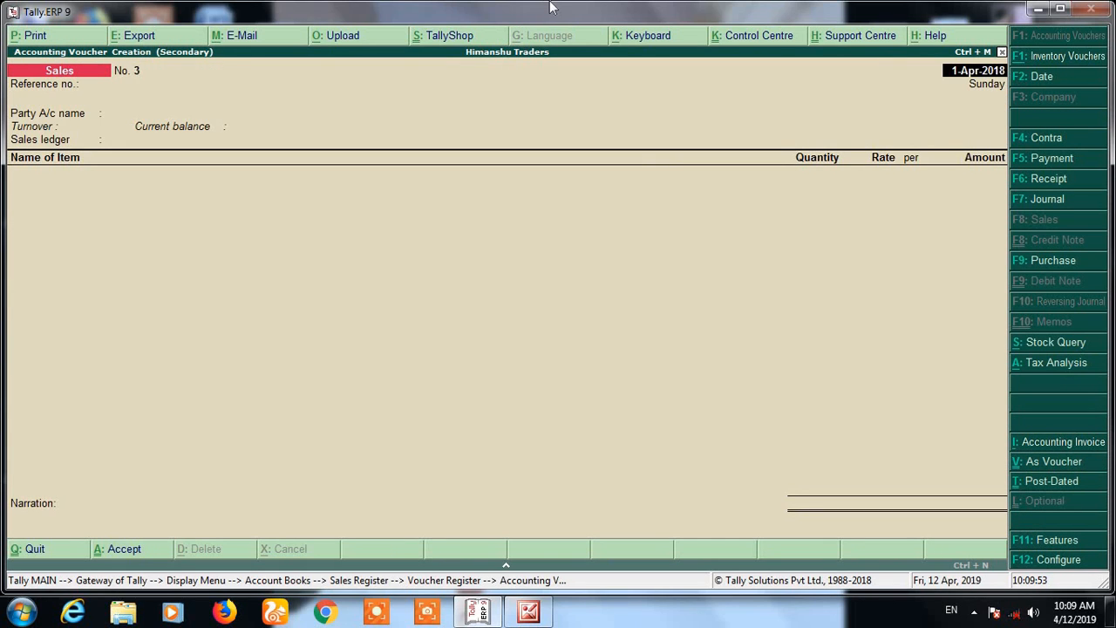
text(C)
key(Return)
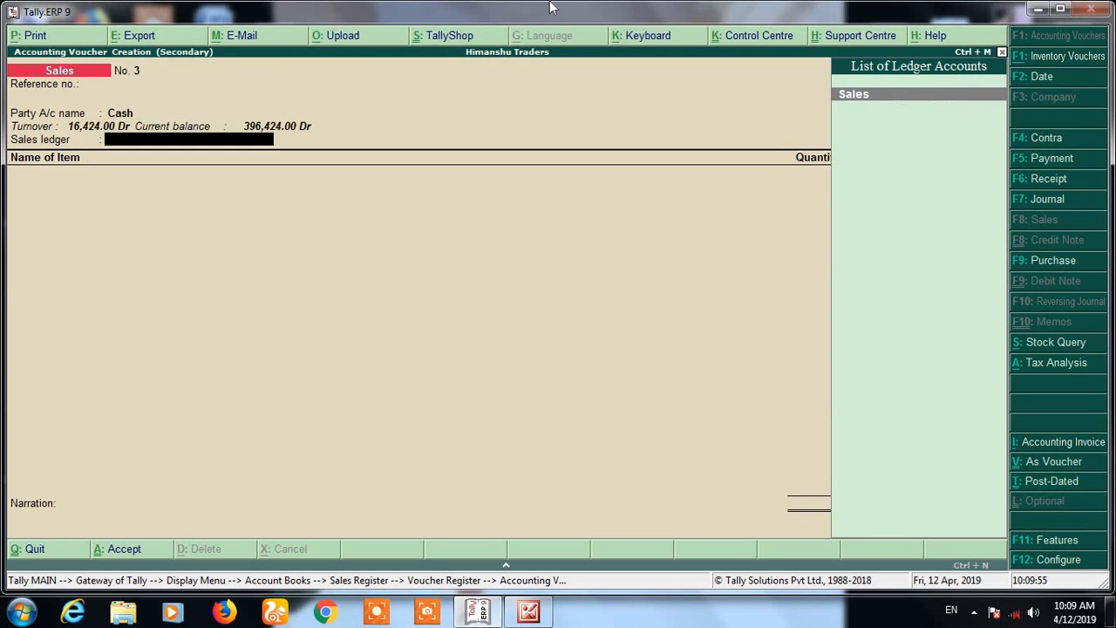
key(Return)
Enter Sugar as the stock item with a quantity of 20 kgs, accepting the rate of 44.00 per kg
text(S)
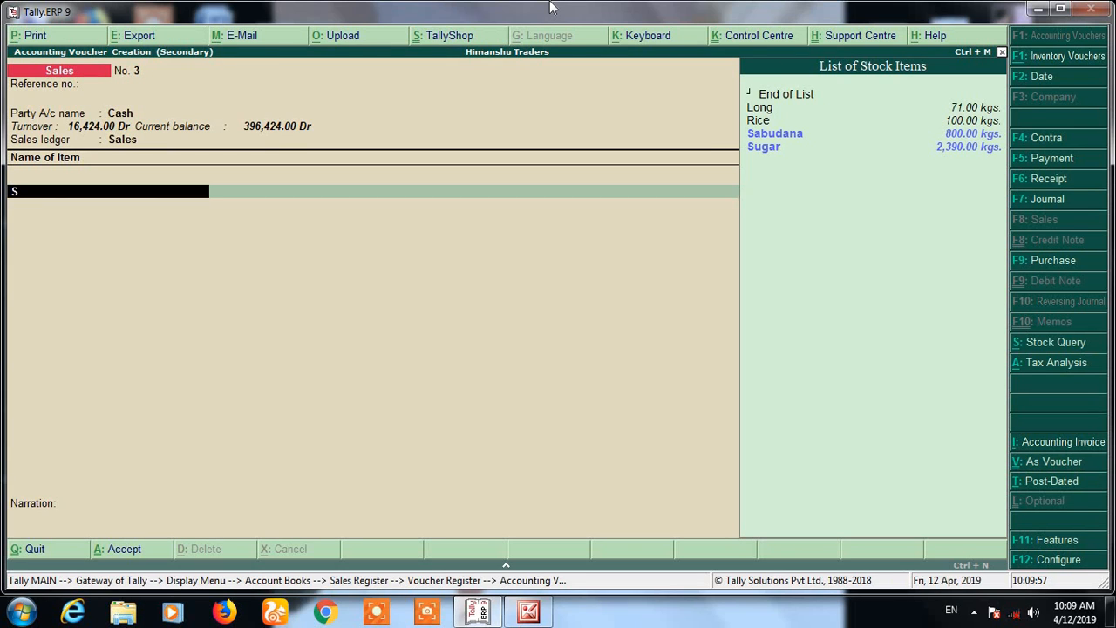
key(Down)
key(Down)
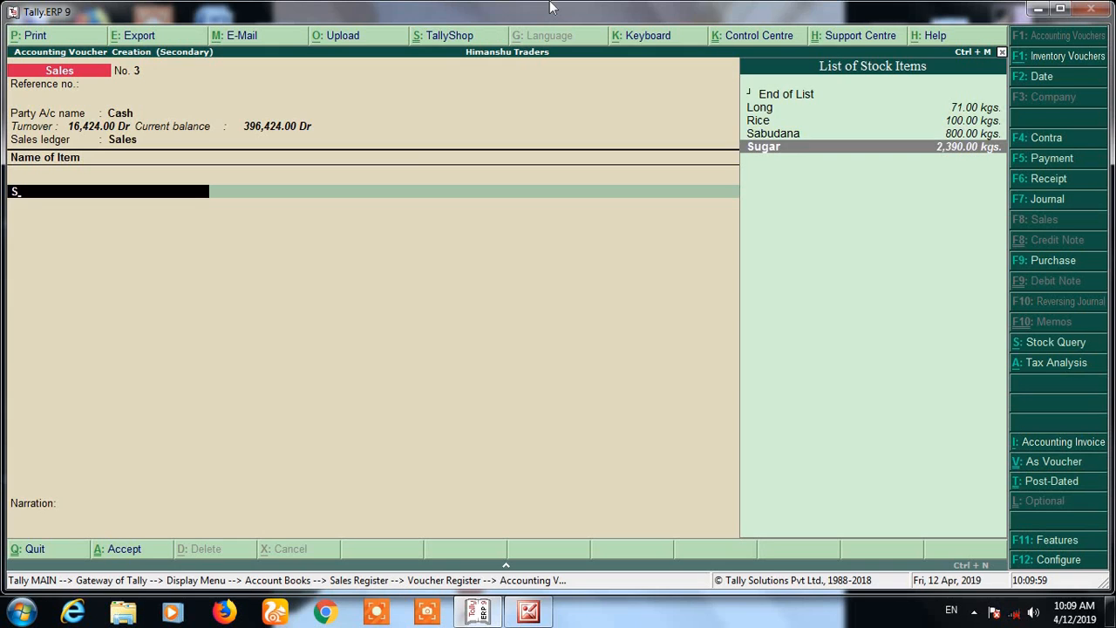
key(Return)
text(20)
key(Return)
key(Return)
key(Return)
key(Return)
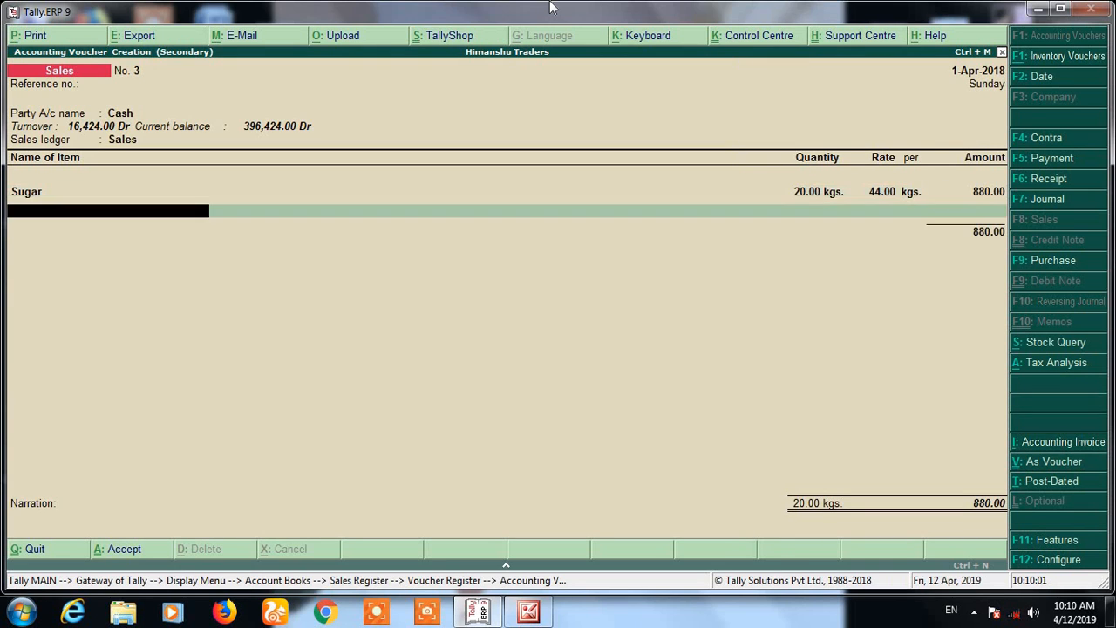
Add the Cgst and Sgst ledgers to the sales voucher and save it without a narration
key(Return)
text(Cg)
key(Return)
key(Return)
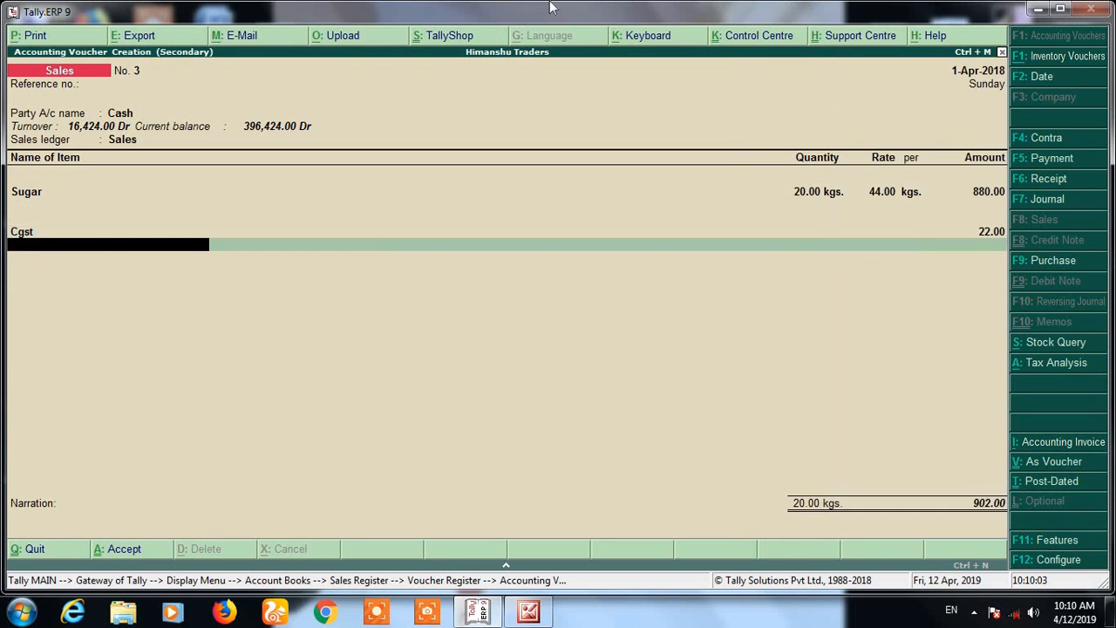
text(Sg)
key(Return)
key(Return)
key(Return)
key(Return)
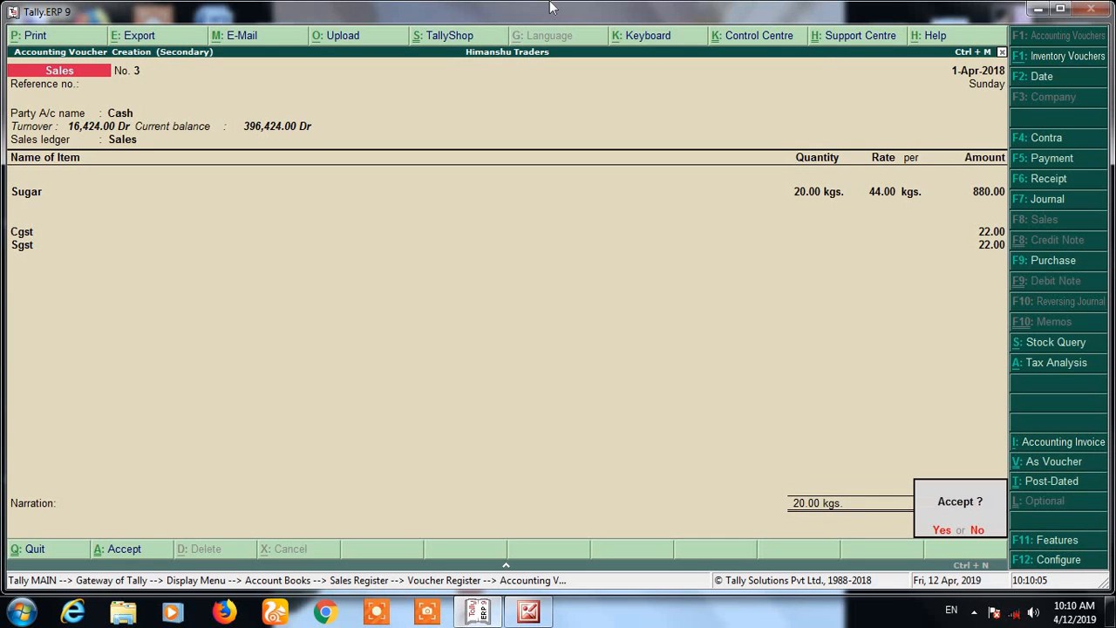
key(Return)
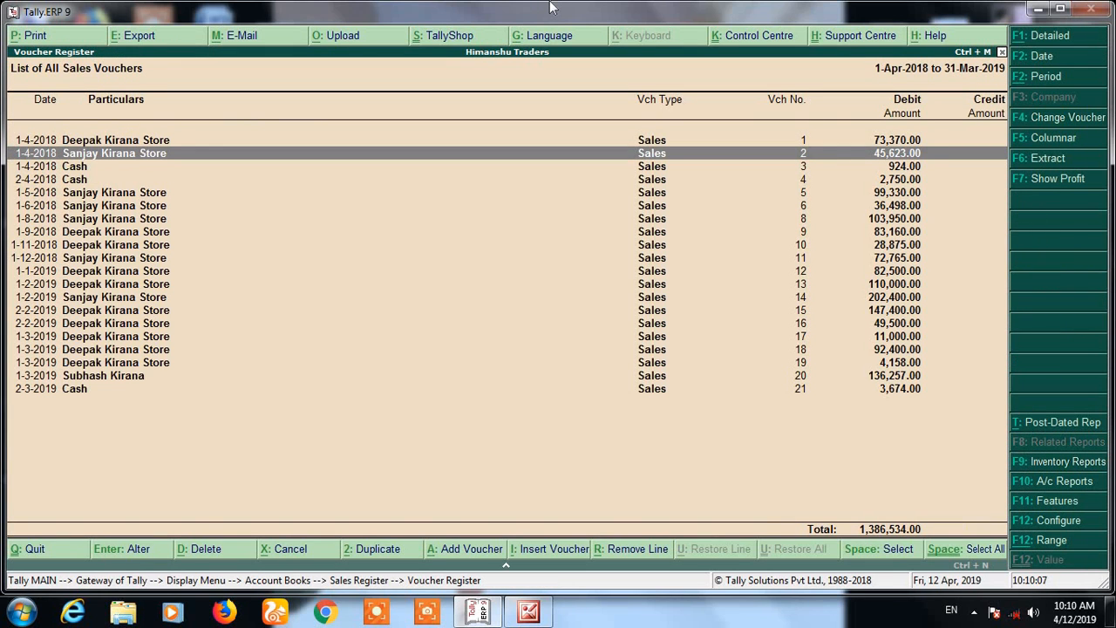
Add a sales voucher after voucher no. 6, dated 1-Jun-2018, with Cash as the party account and Sales as the sales ledger
click(820, 169)
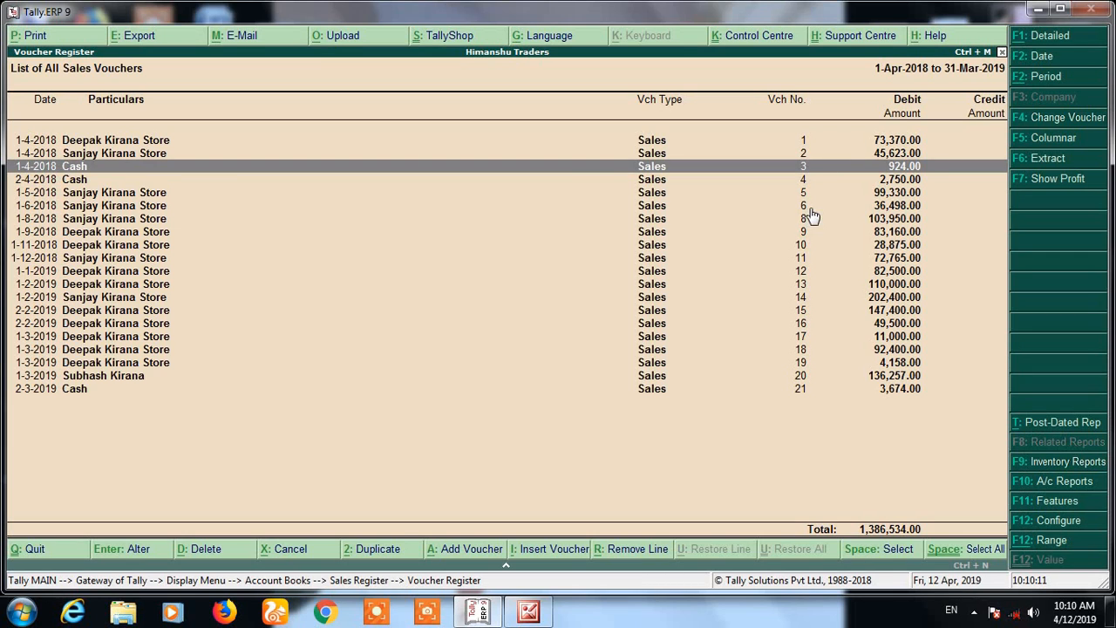
click(808, 209)
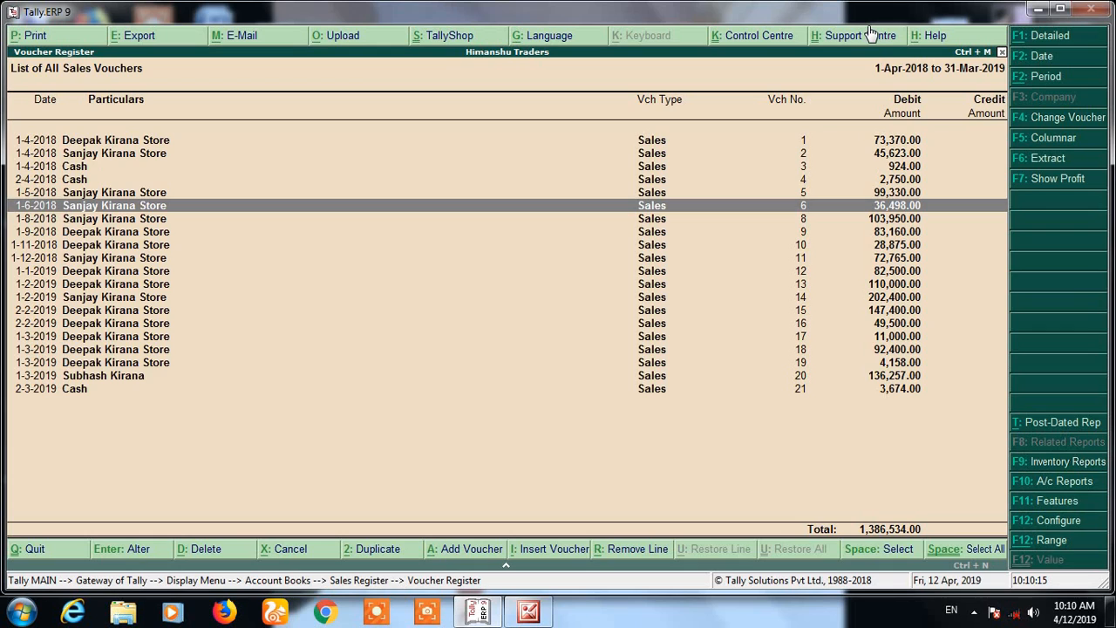
key(alt+a)
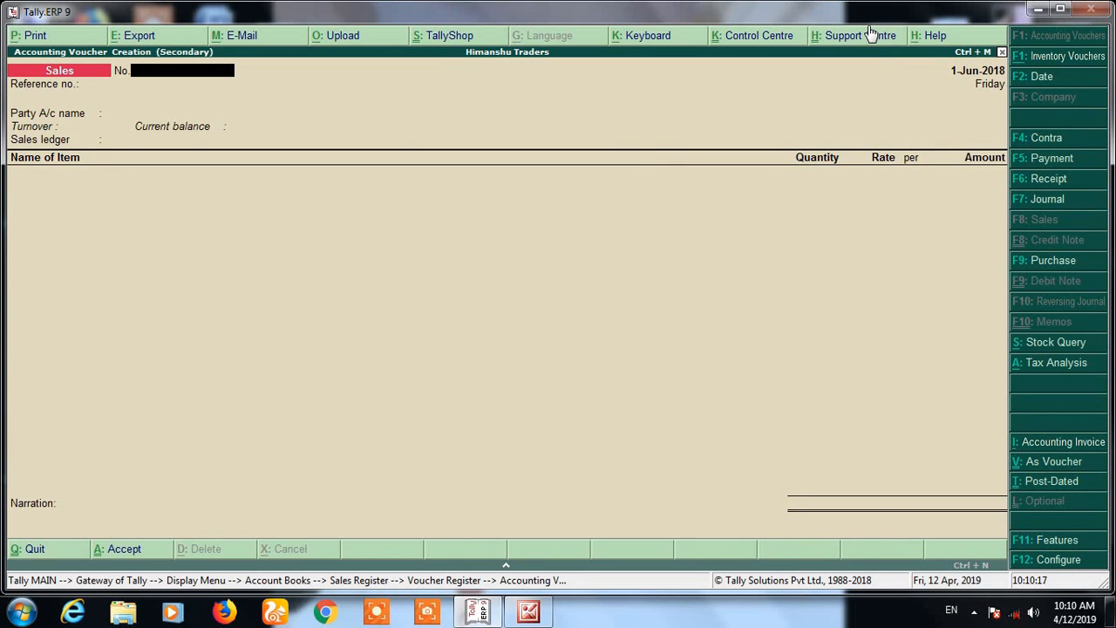
key(Return)
key(Return)
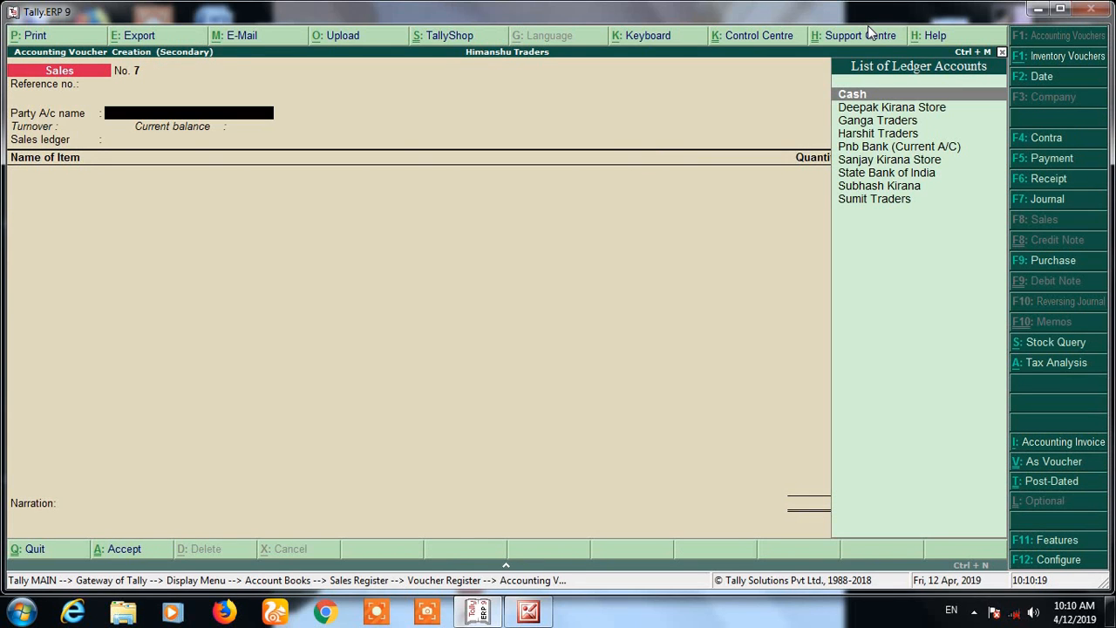
text(Ca)
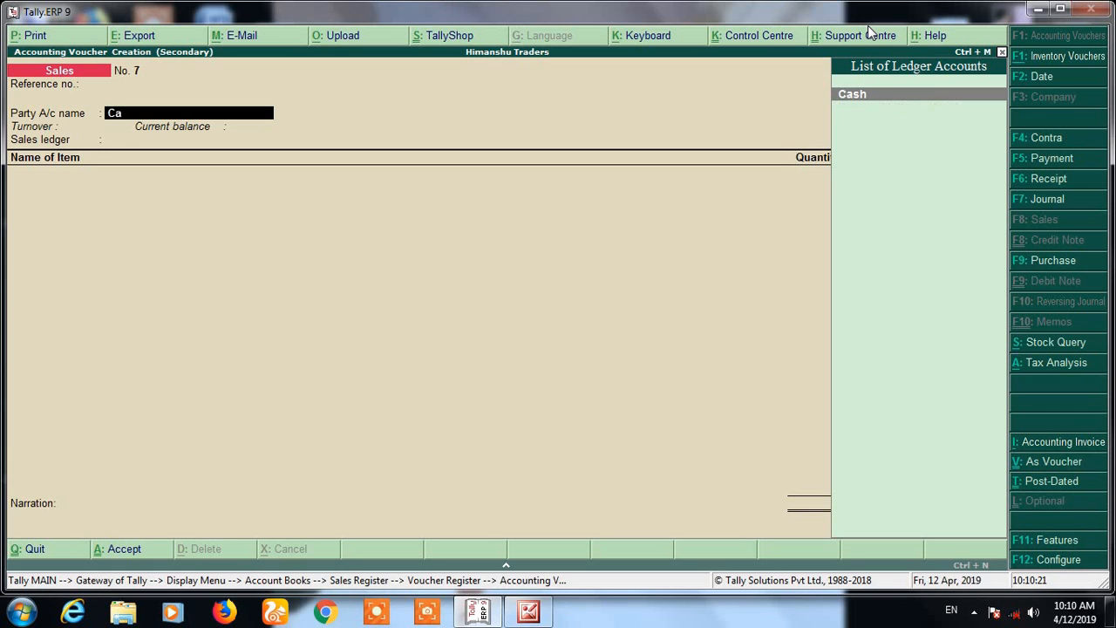
key(Return)
key(Return)
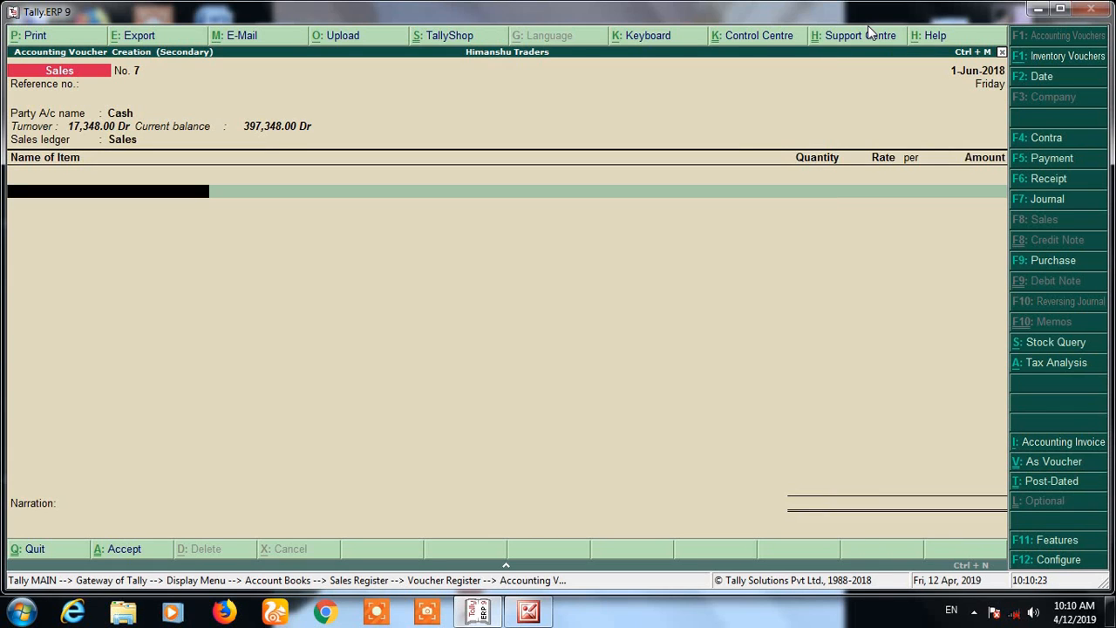
Enter Sugar as the item for 50 kgs, accepting the rate of 44.00 per kg, and end the item list
text(S)
key(Down)
key(Return)
text(5)
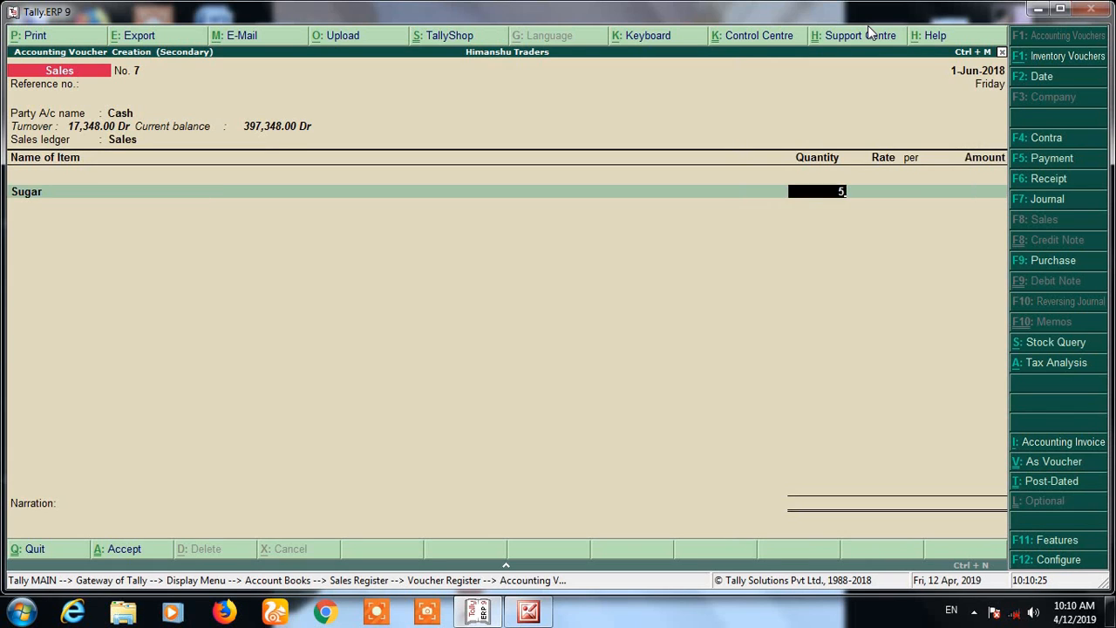
text(0)
key(Return)
key(Return)
key(Return)
key(Return)
Apply Cgst and Sgst to the 50 kg sugar sale and save the voucher to the register without a narration
text(C)
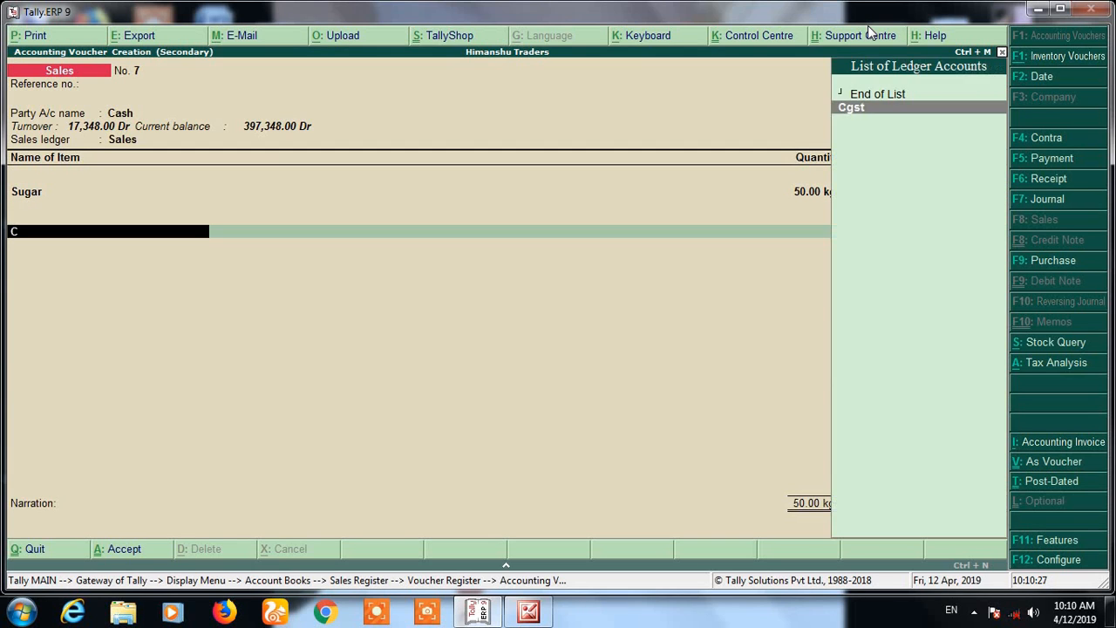
key(Return)
key(Return)
text(Sg)
key(Return)
key(Return)
key(Return)
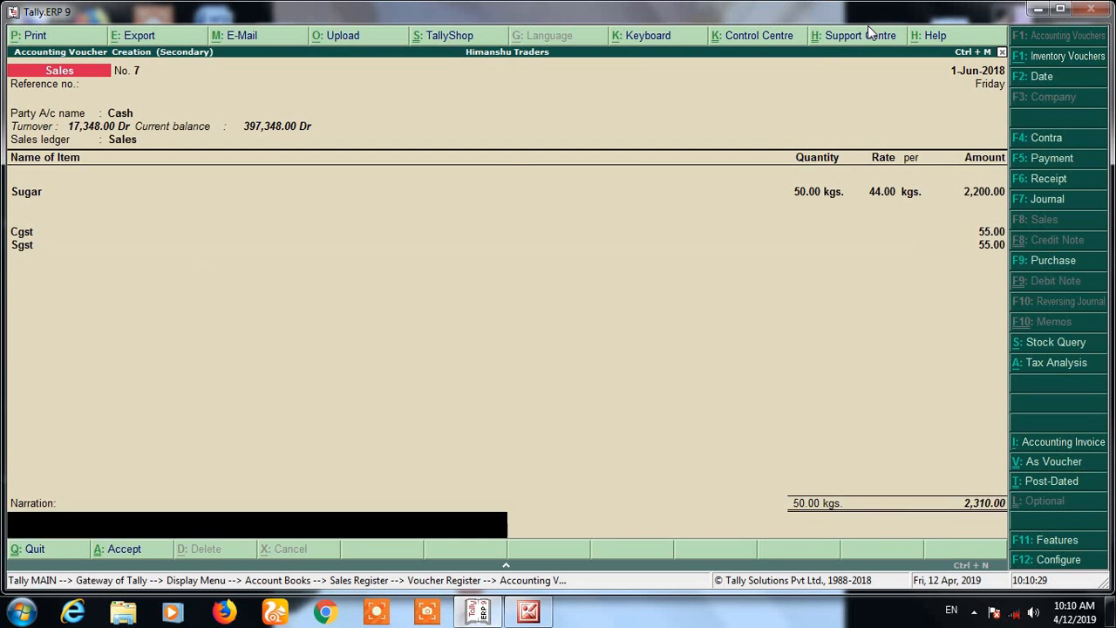
key(Return)
key(Return)
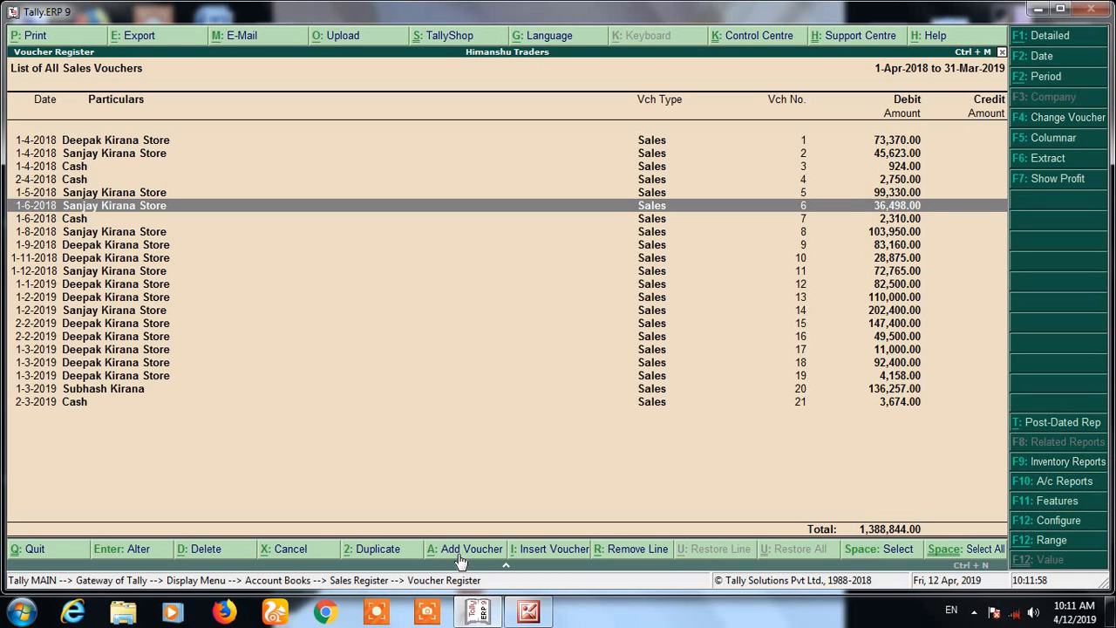
Leave the sales voucher register and go back through Account Books to the Gateway of Tally
key(Escape)
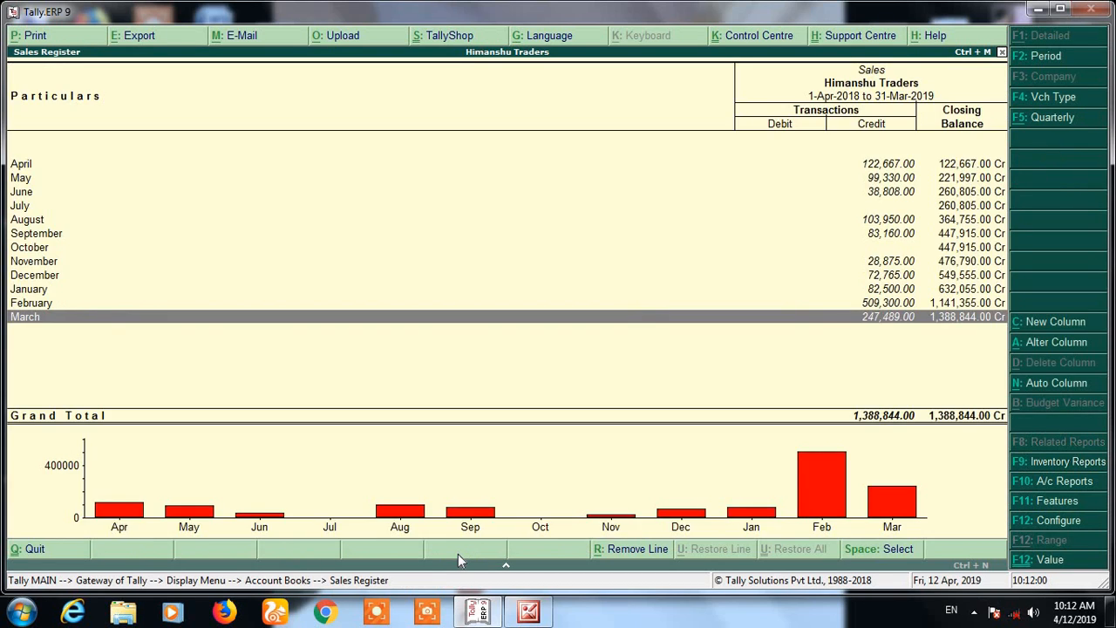
key(Escape)
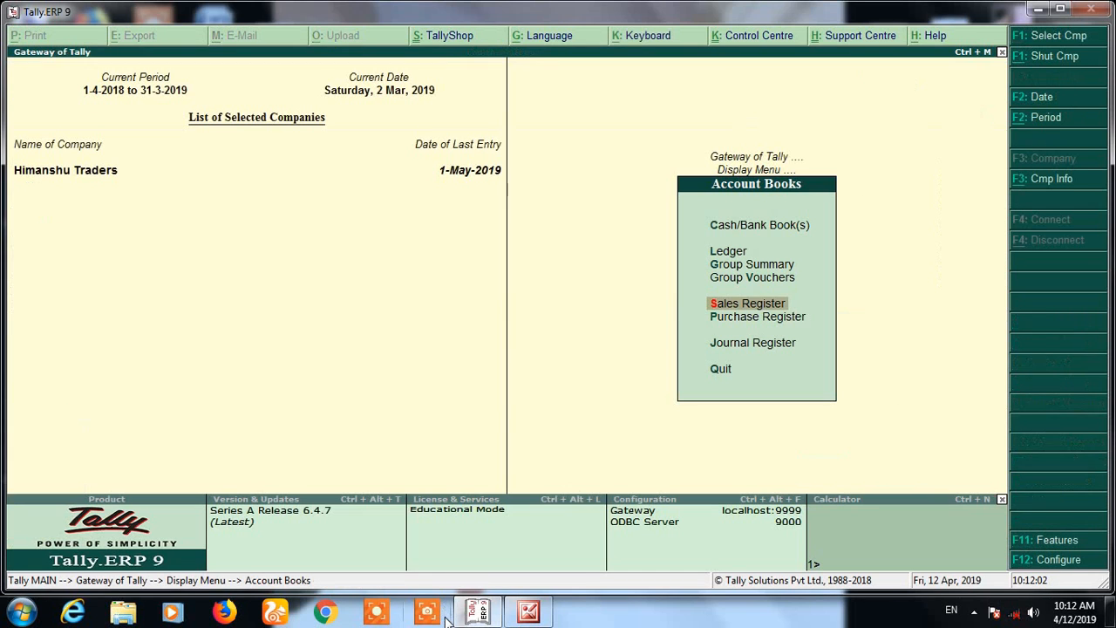
key(Escape)
key(Escape)
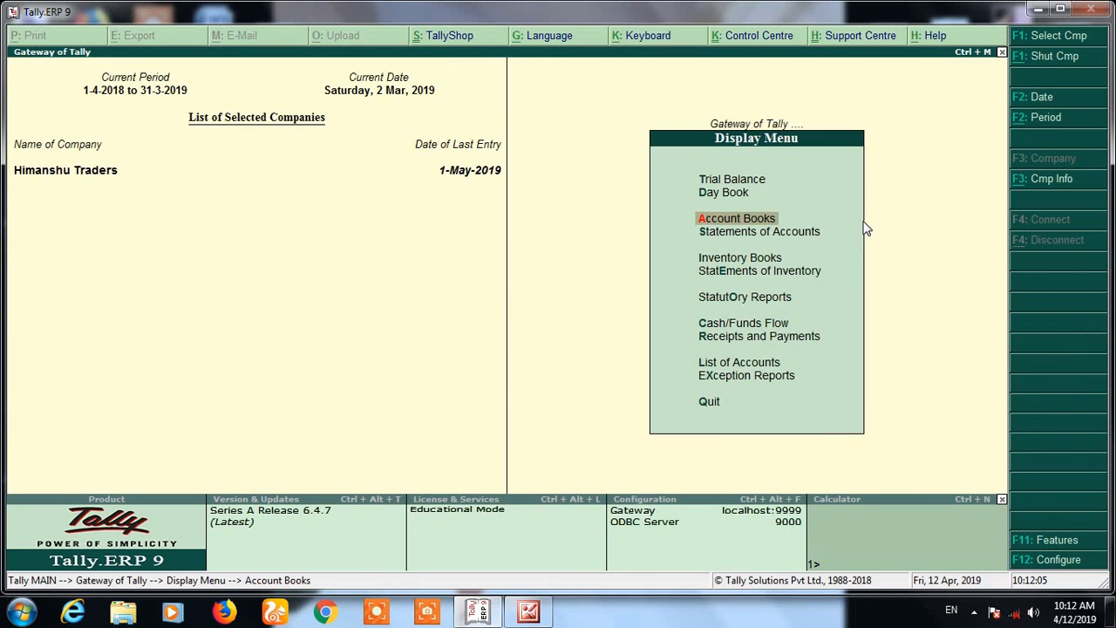
Open the ledger vouchers of Deepak Kirana Store from the Account Books ledger list
key(Return)
key(a)
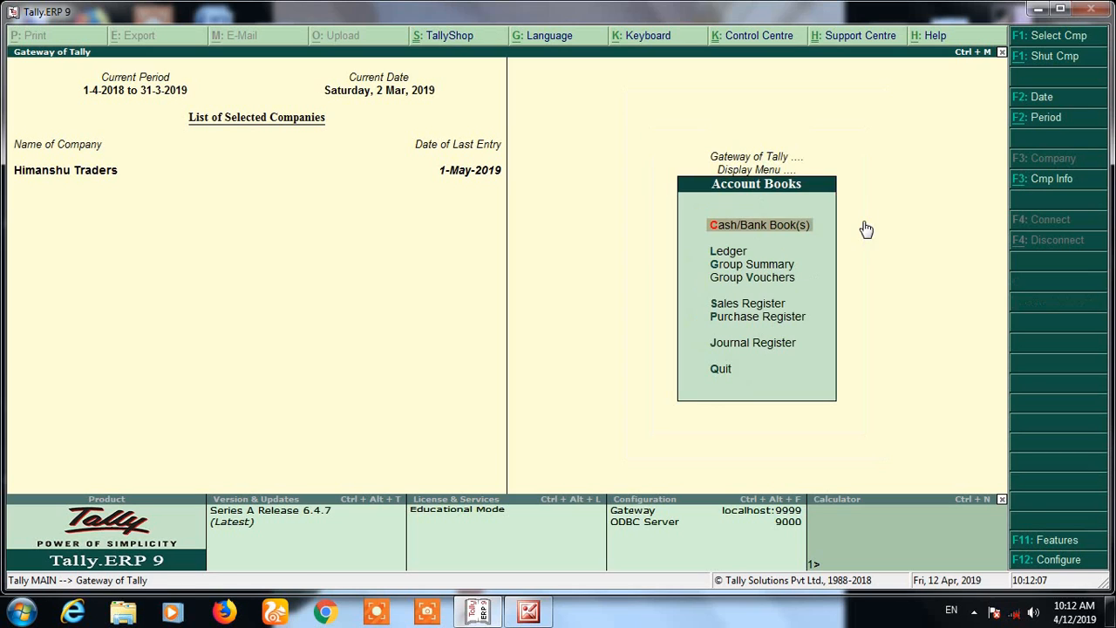
key(l)
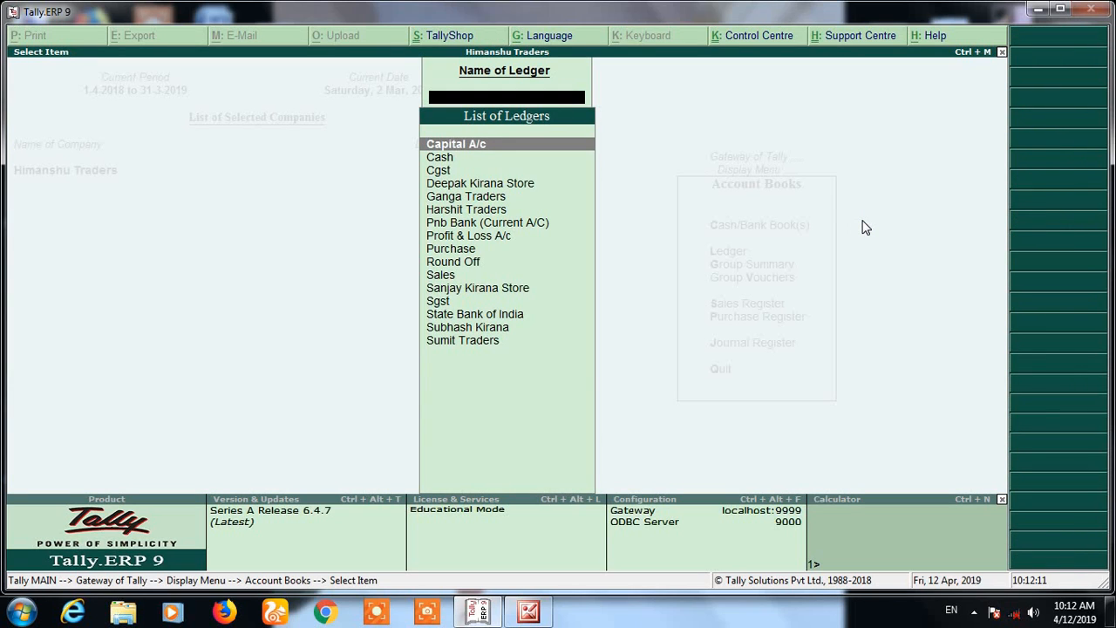
key(Down)
key(Down)
key(Down)
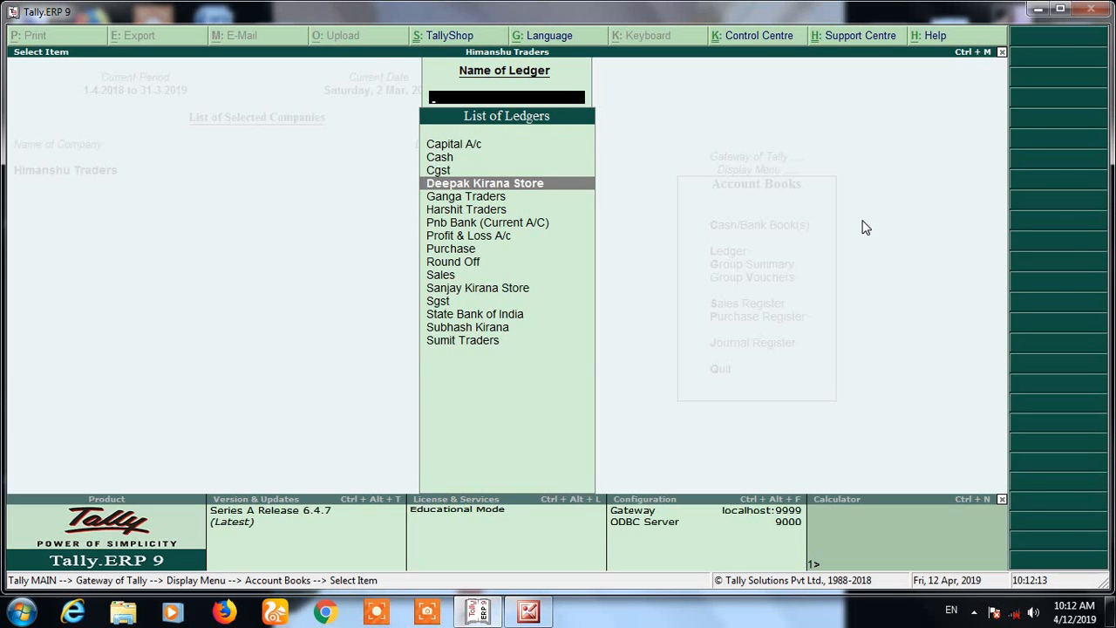
key(Return)
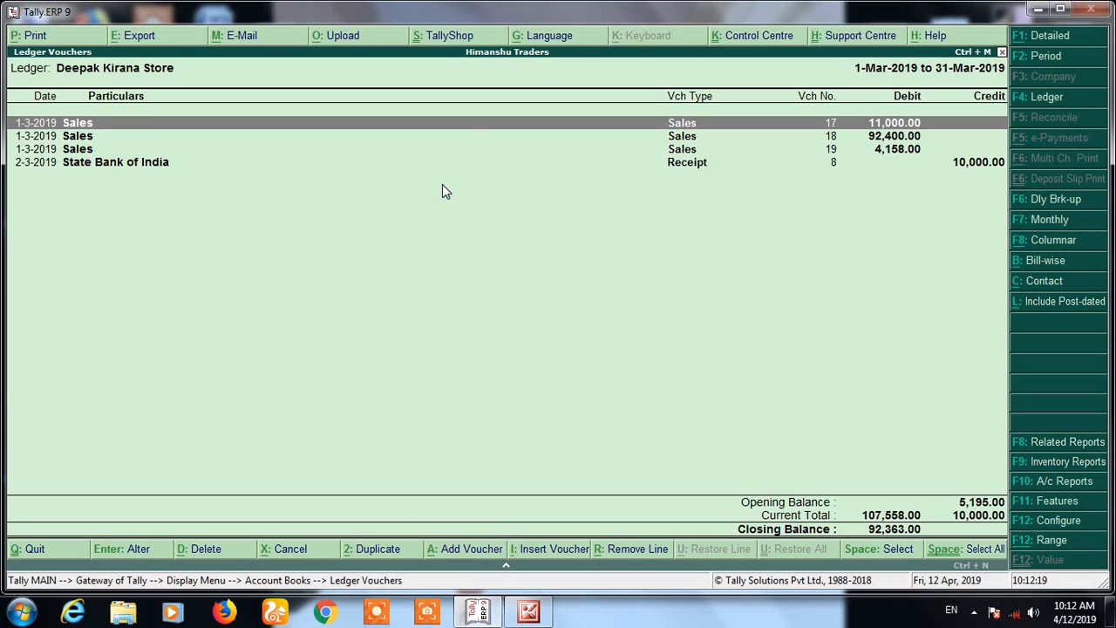
Close the Deepak Kirana Store ledger report and back out of the ledger list and its parent menus
key(Escape)
key(Escape)
key(Escape)
key(Escape)
key(Escape)
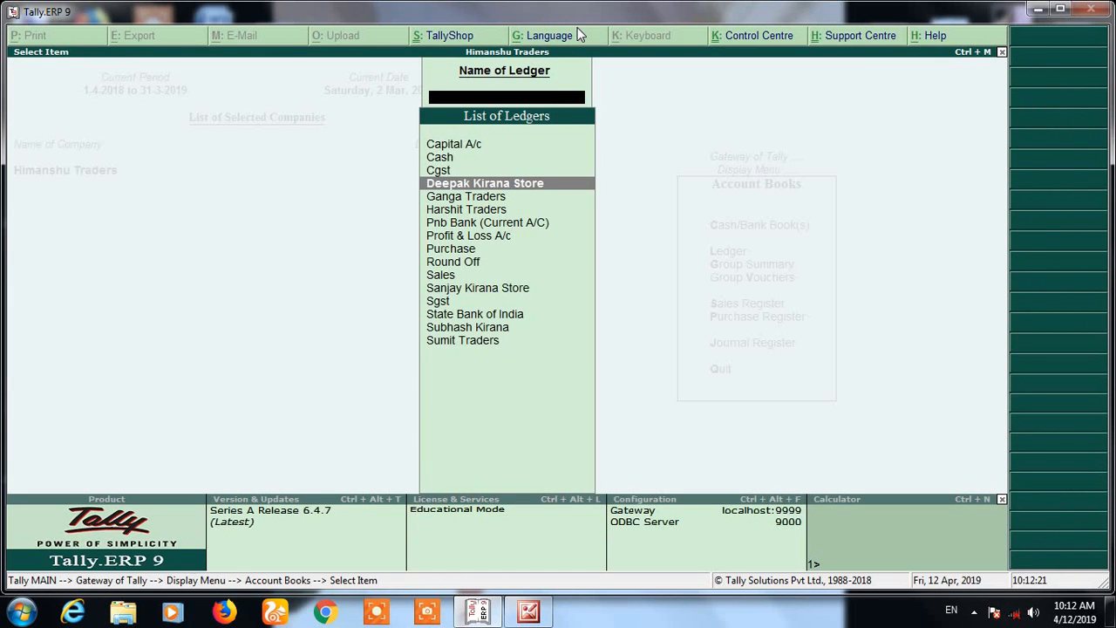